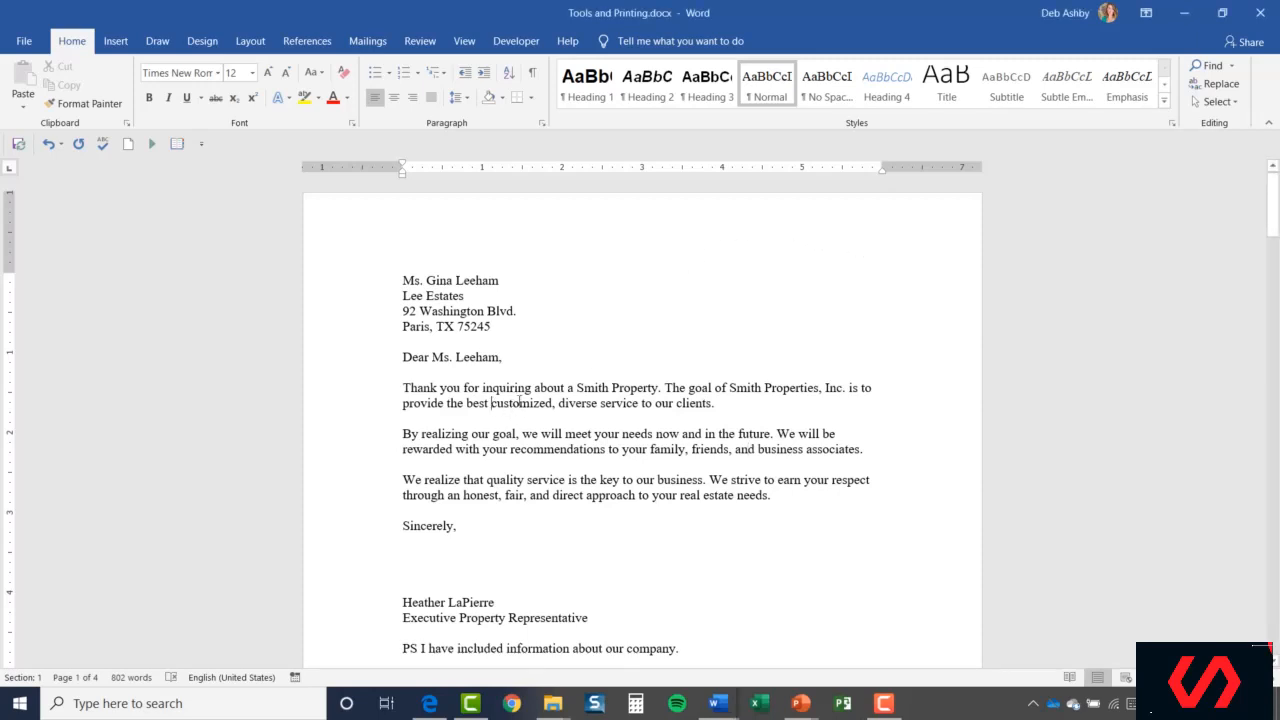
Select 'customized' in the first paragraph and bring up its Synonyms list.
{"action": "double_click", "coordinate": [519, 402]}
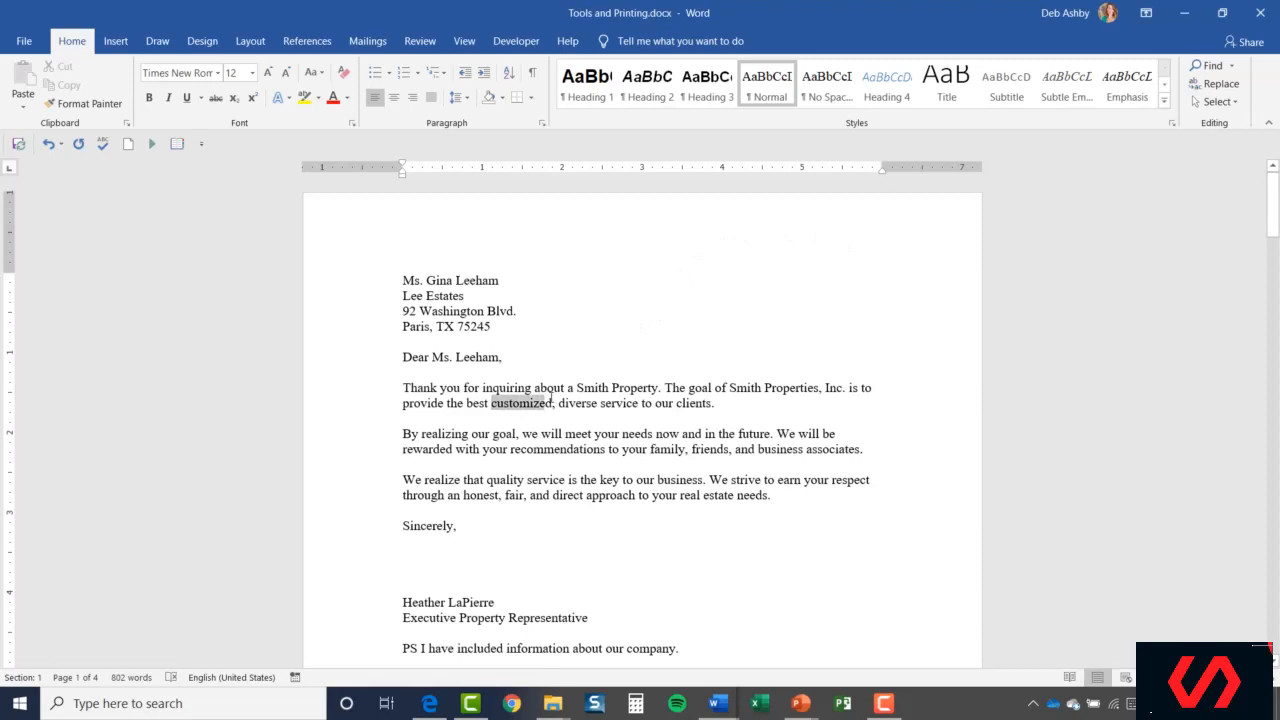
{"action": "right_click", "coordinate": [543, 405]}
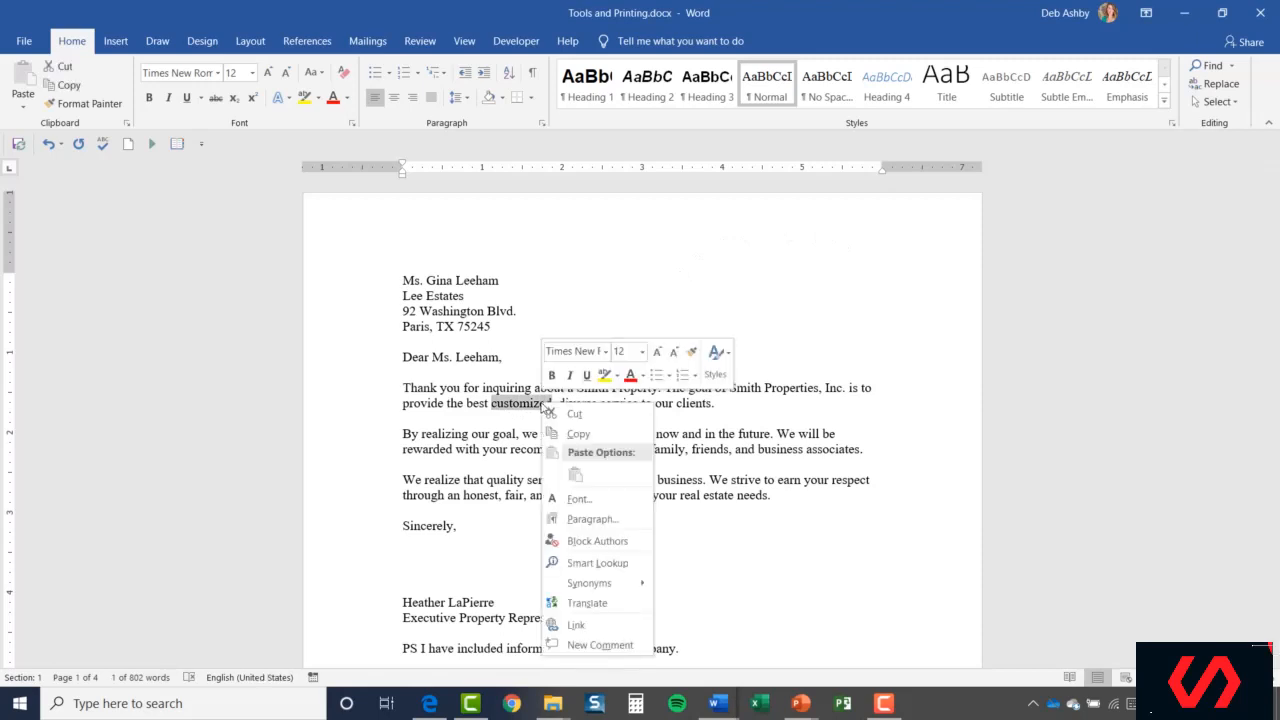
{"action": "mouse_move", "coordinate": [588, 583]}
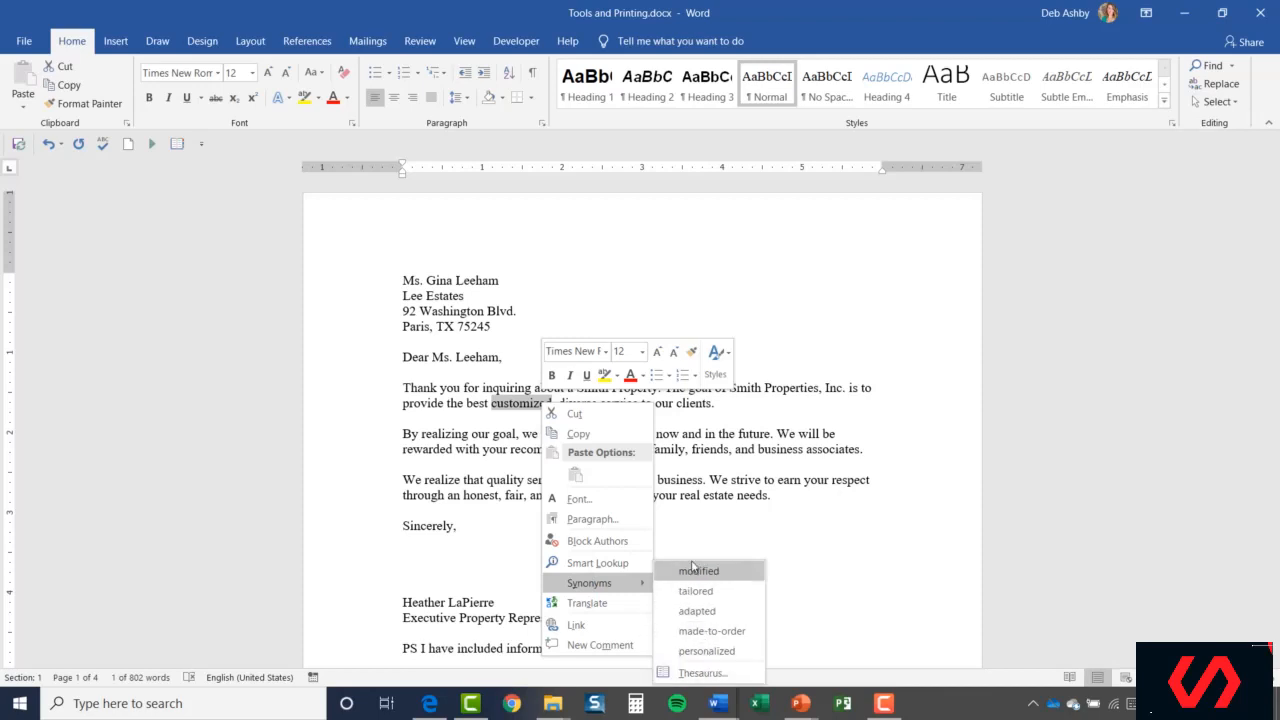
Open the Thesaurus for 'customized', insert 'tailored', then undo back to 'customized'.
{"action": "left_click", "coordinate": [697, 673]}
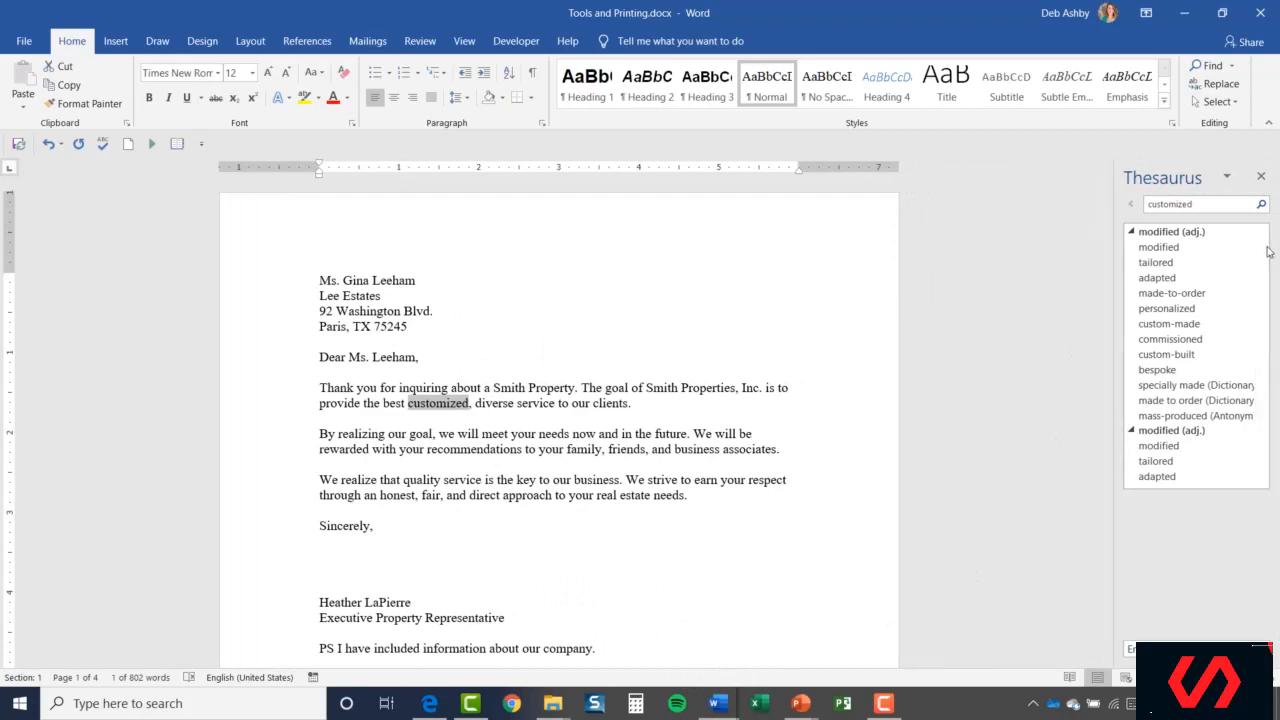
{"action": "mouse_move", "coordinate": [1266, 258]}
{"action": "left_mouse_down"}
{"action": "mouse_move", "coordinate": [1266, 401]}
{"action": "mouse_move", "coordinate": [1266, 275]}
{"action": "left_mouse_up"}
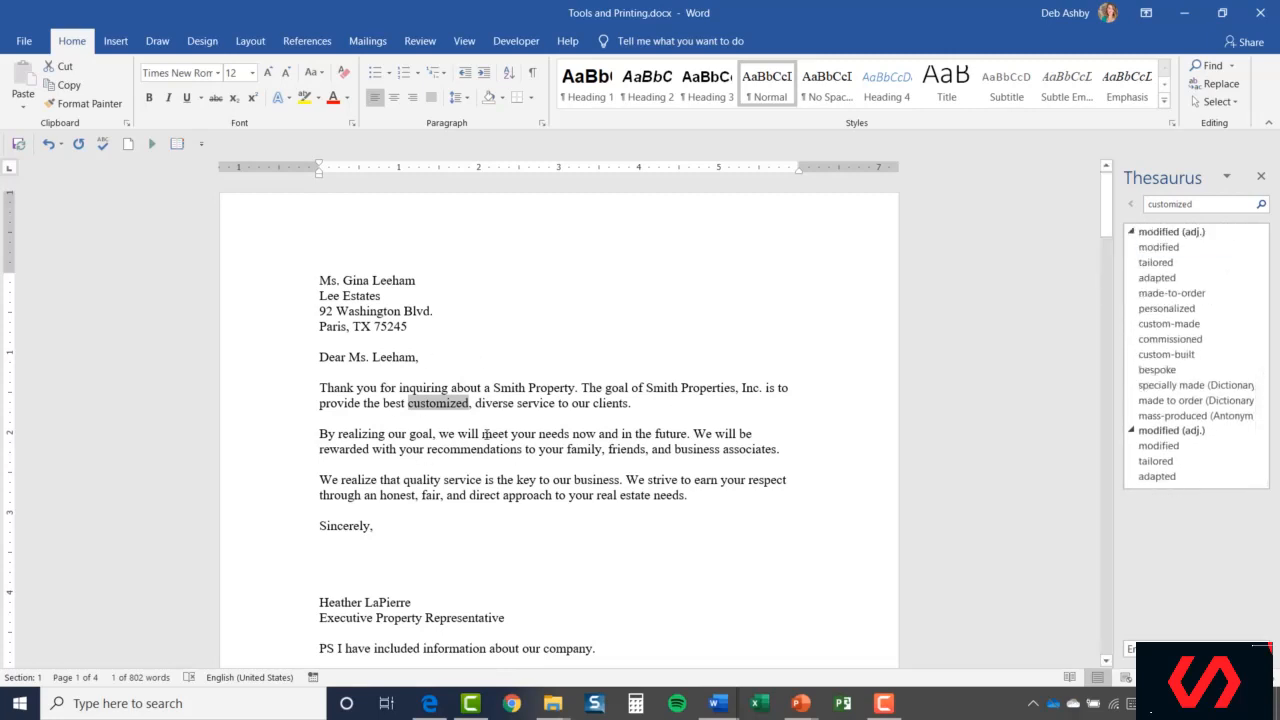
{"action": "mouse_move", "coordinate": [1164, 264]}
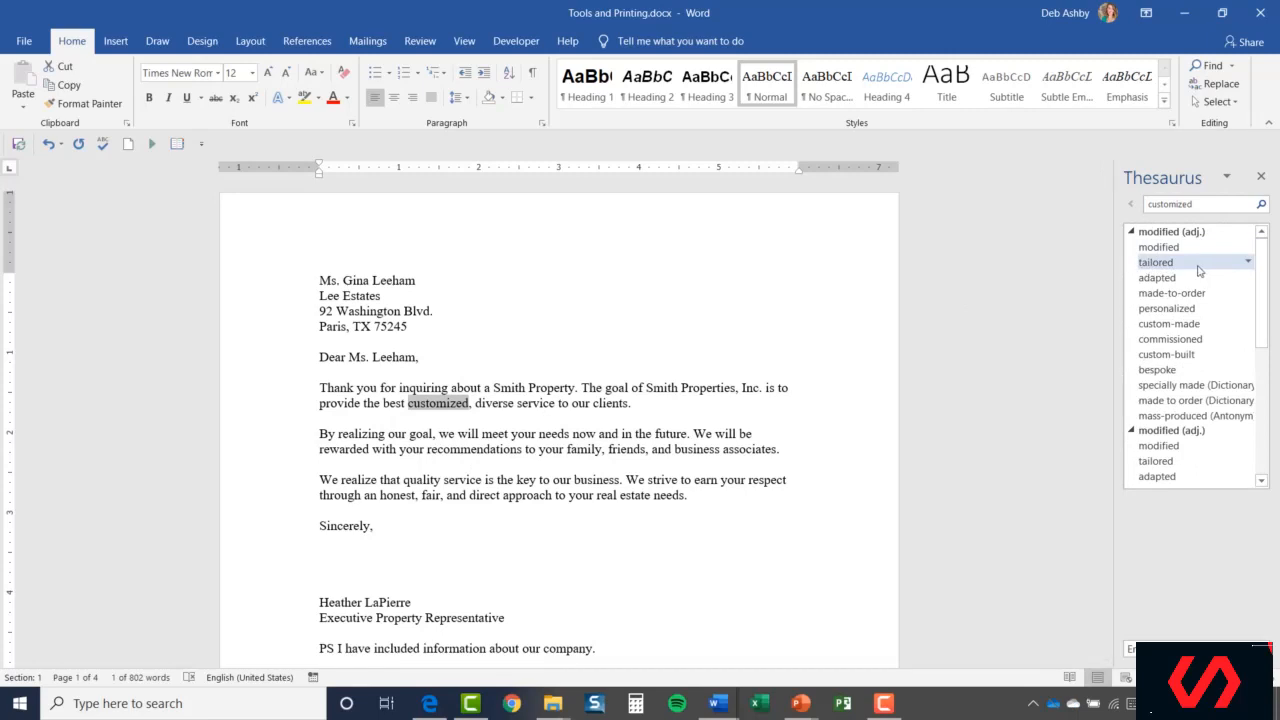
{"action": "left_click", "coordinate": [1248, 263]}
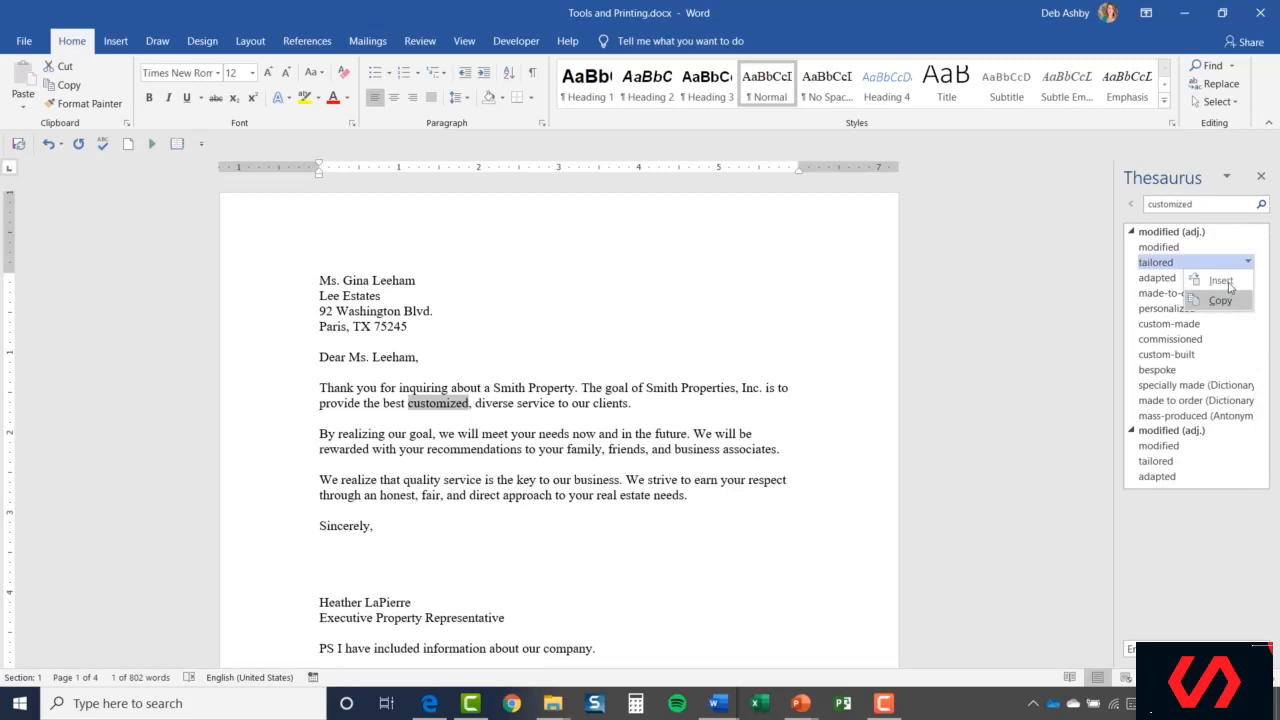
{"action": "left_click", "coordinate": [1226, 282]}
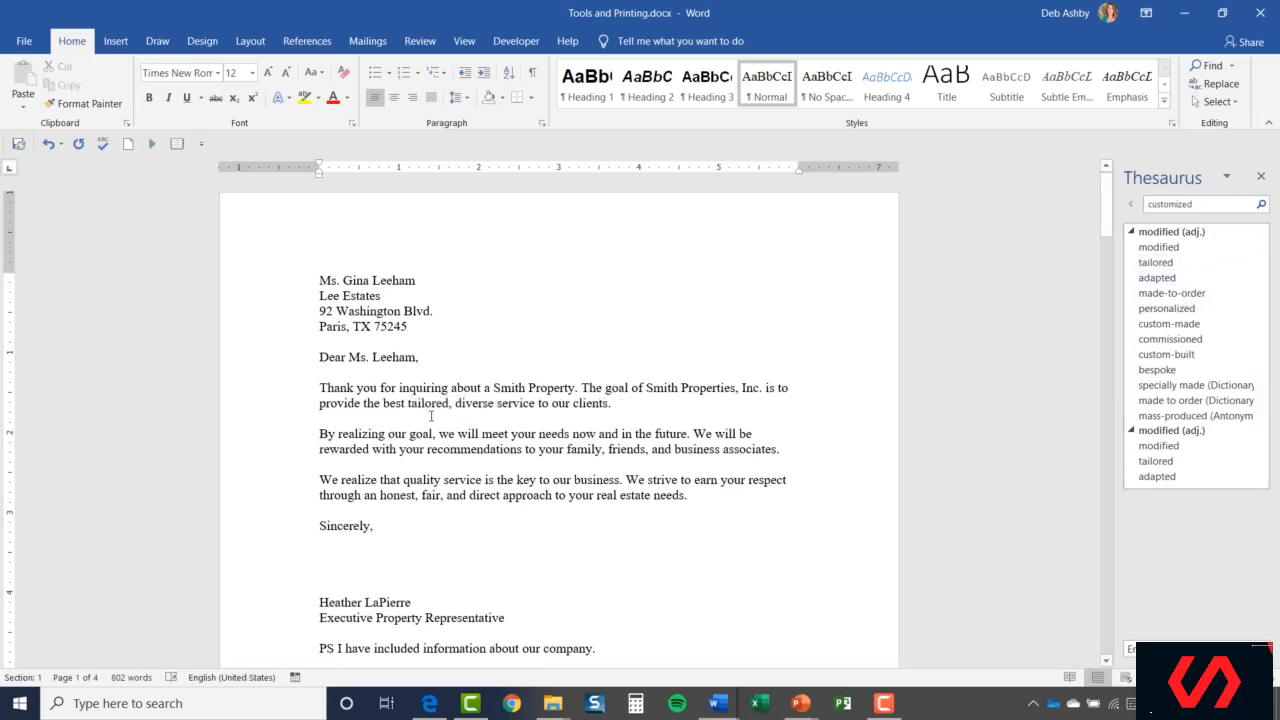
{"action": "left_click", "coordinate": [48, 145]}
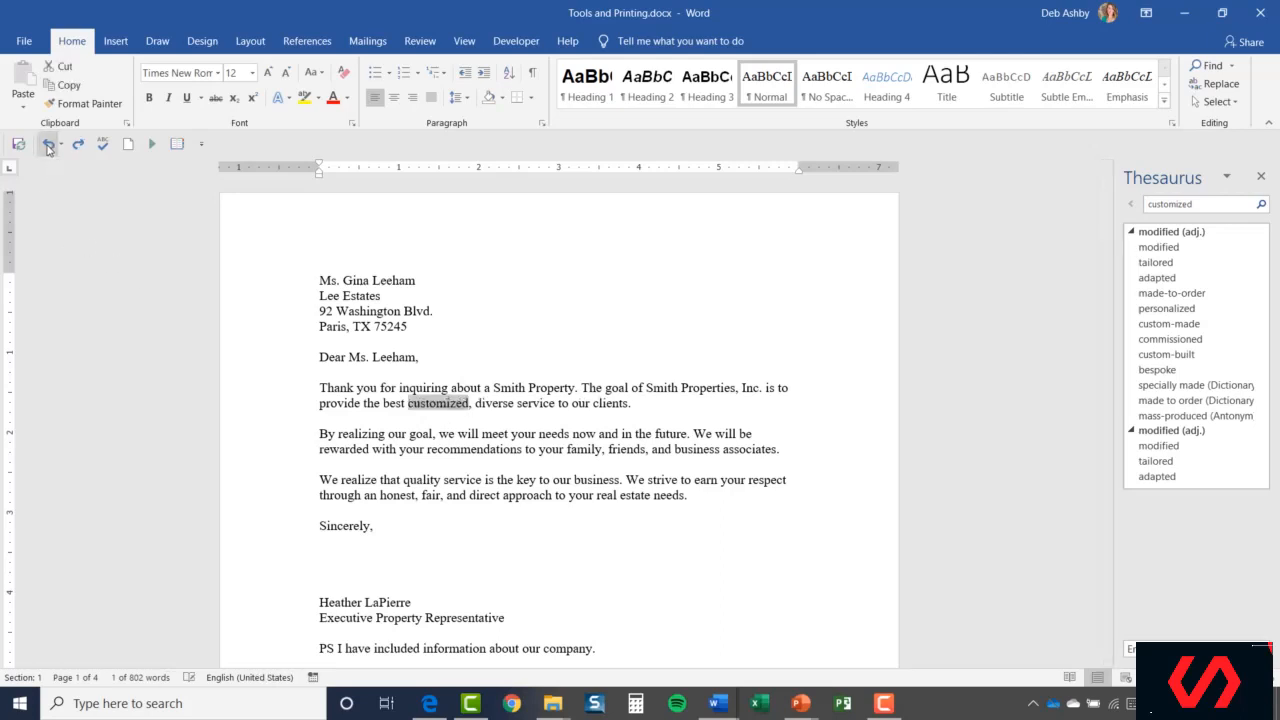
Close the Thesaurus, leave the surname unchanged, and correct 'custpmised' to 'customized'.
{"action": "left_click", "coordinate": [1260, 177]}
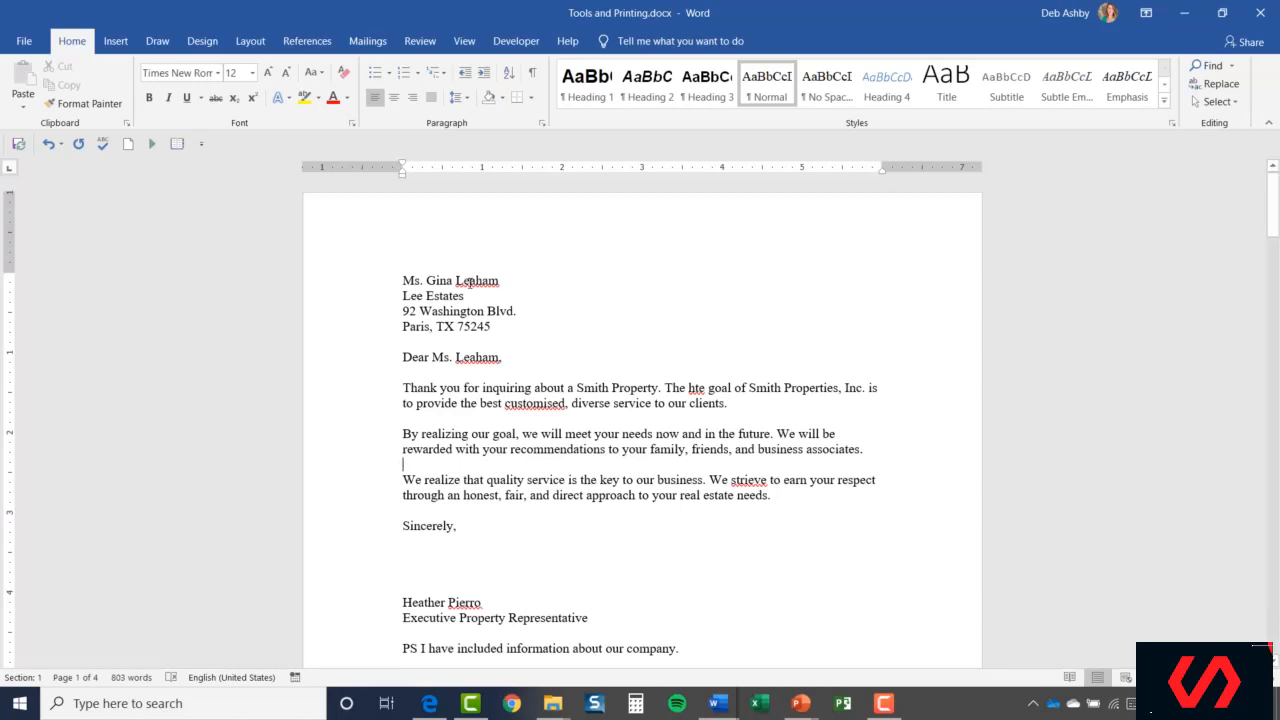
{"action": "right_click", "coordinate": [469, 281]}
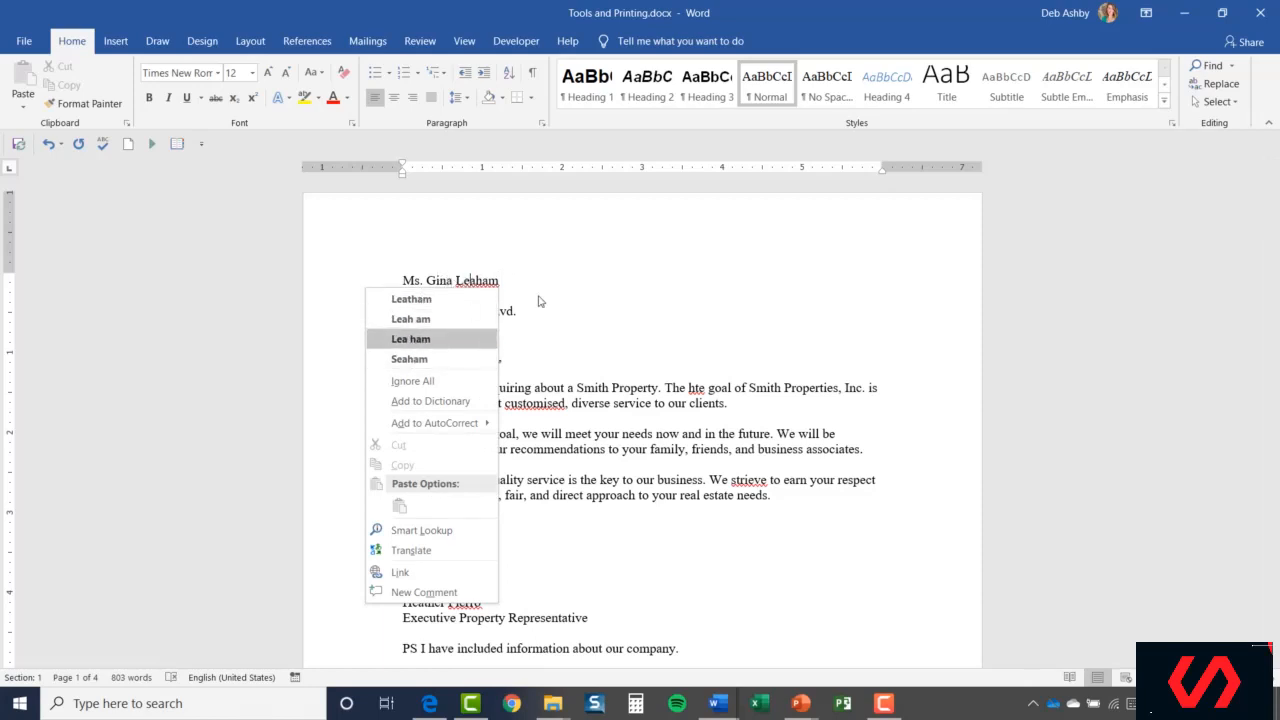
{"action": "key", "text": "Escape"}
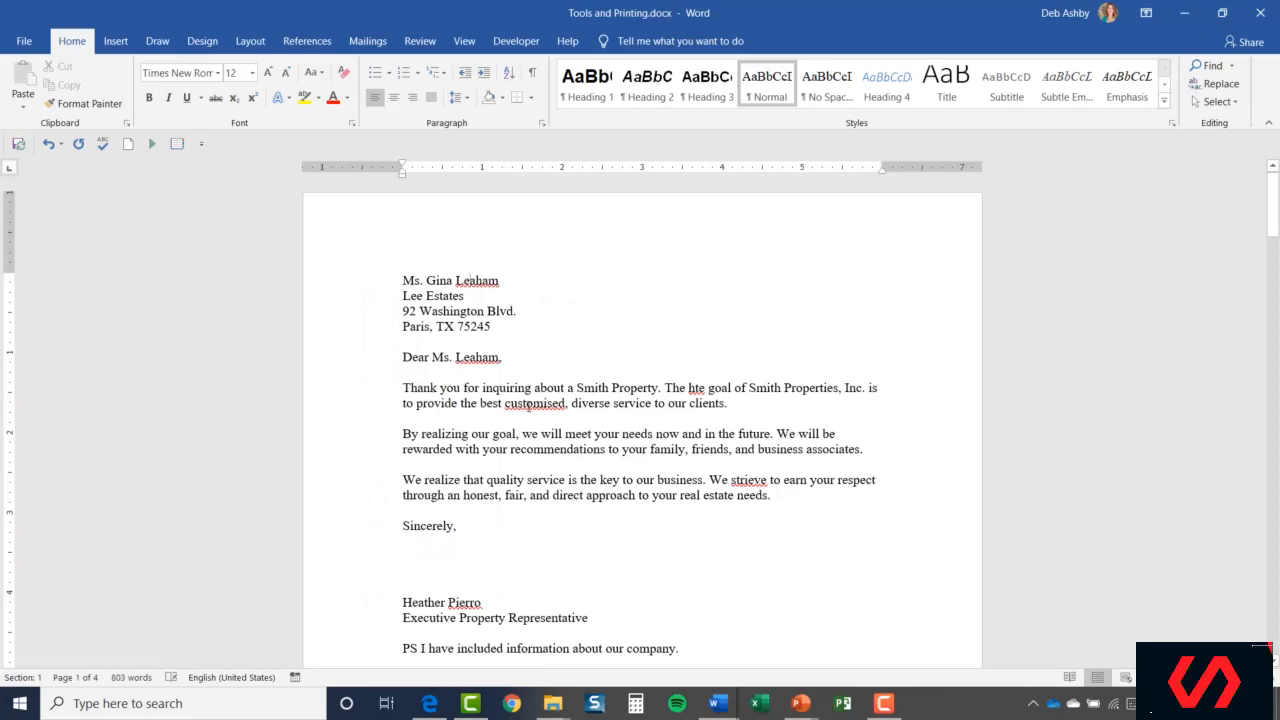
{"action": "right_click", "coordinate": [528, 403]}
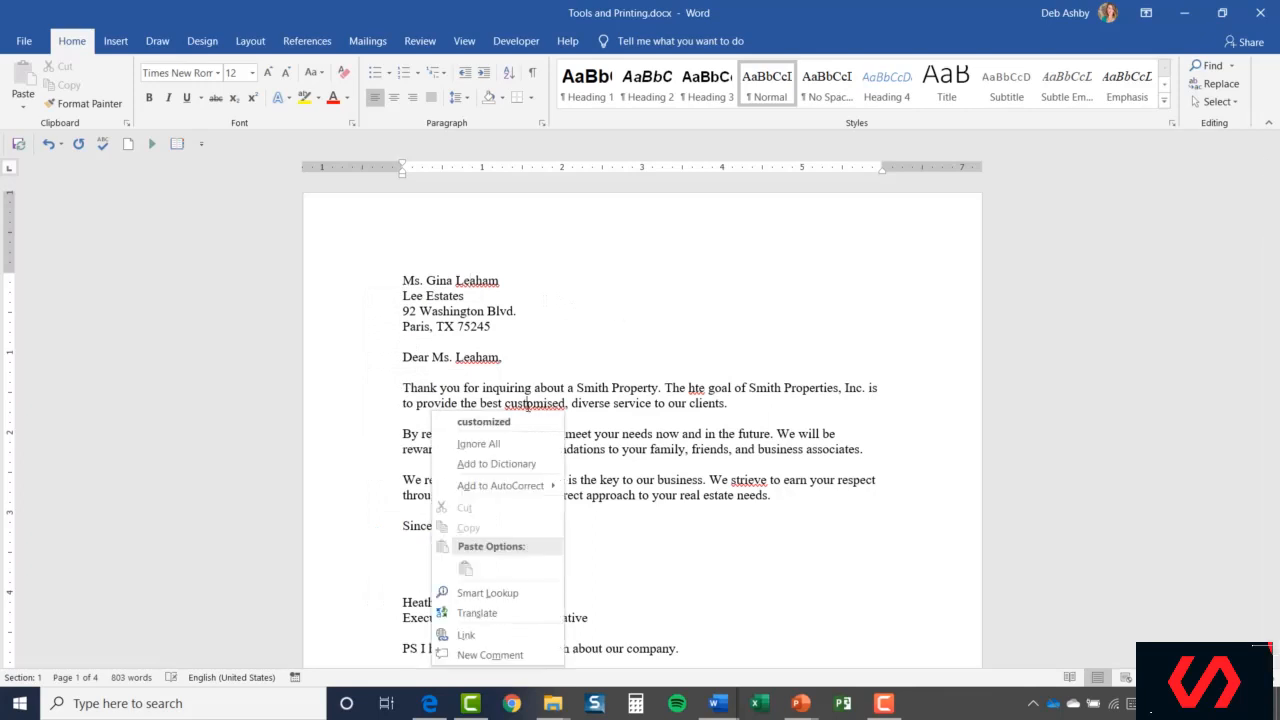
{"action": "left_click", "coordinate": [517, 423]}
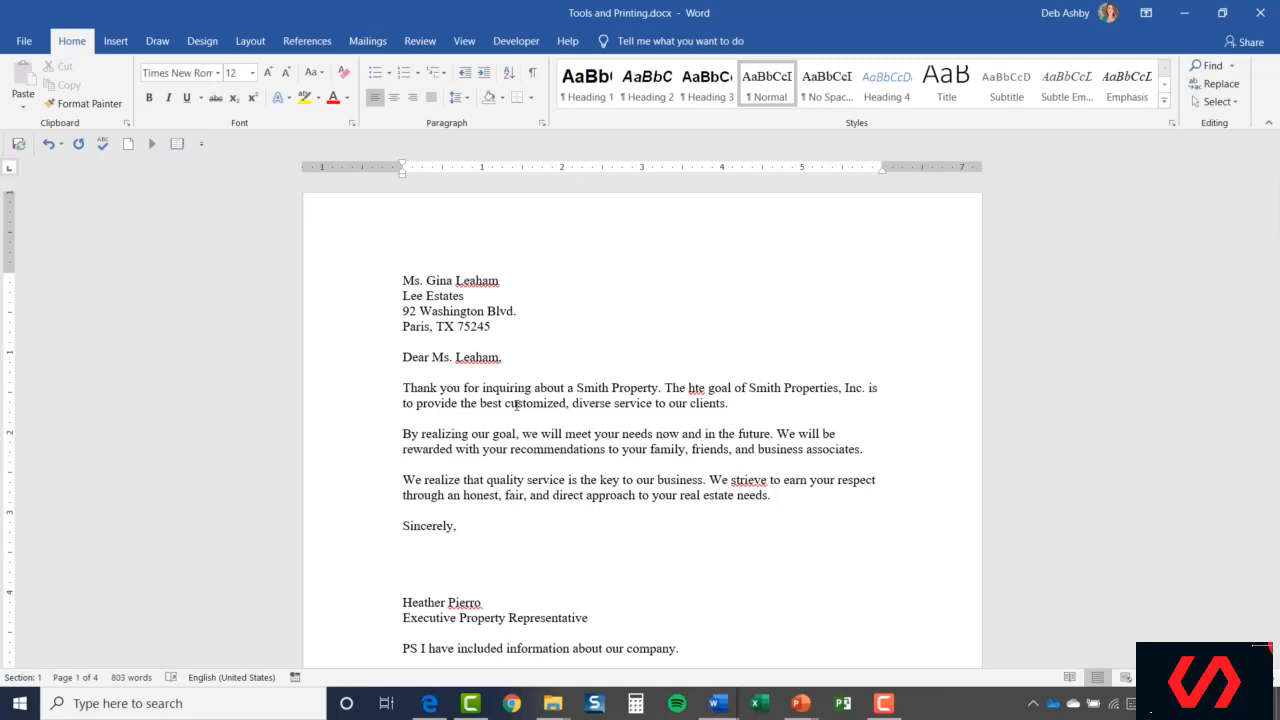
Run Spelling & Grammar from the Review tab and change 'hte' to 'the'.
{"action": "left_click", "coordinate": [420, 41]}
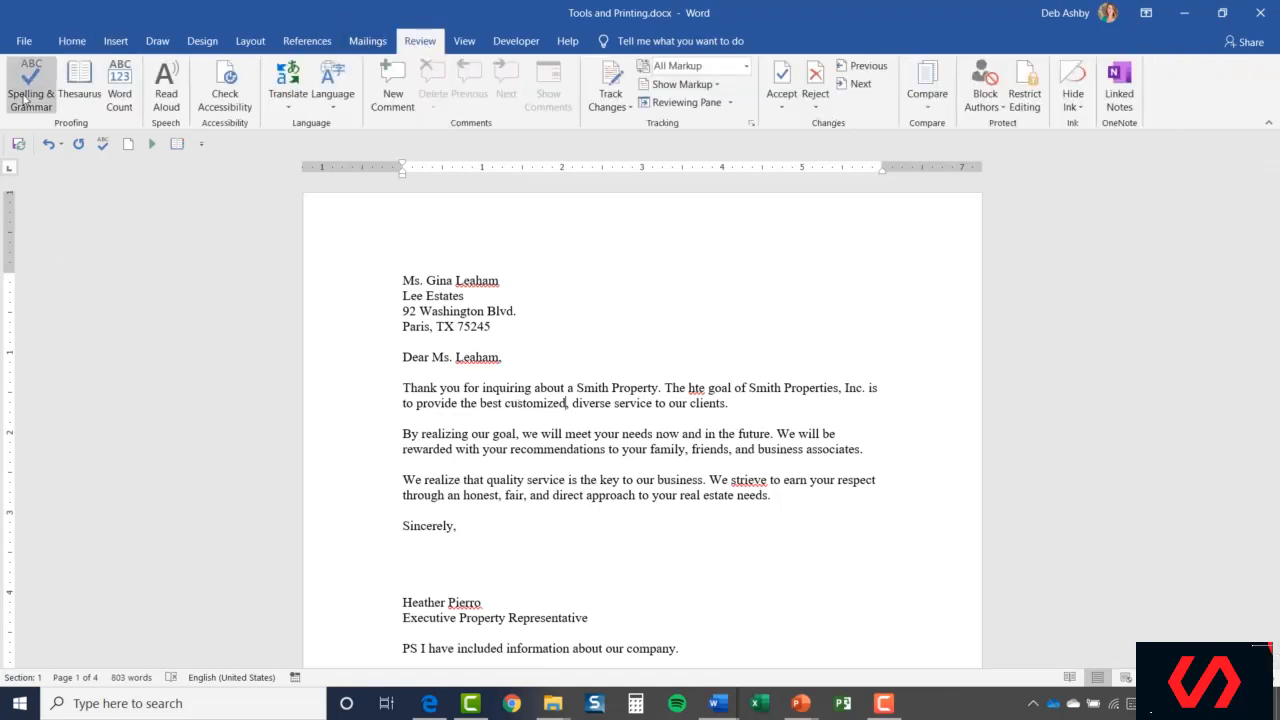
{"action": "left_click", "coordinate": [28, 98]}
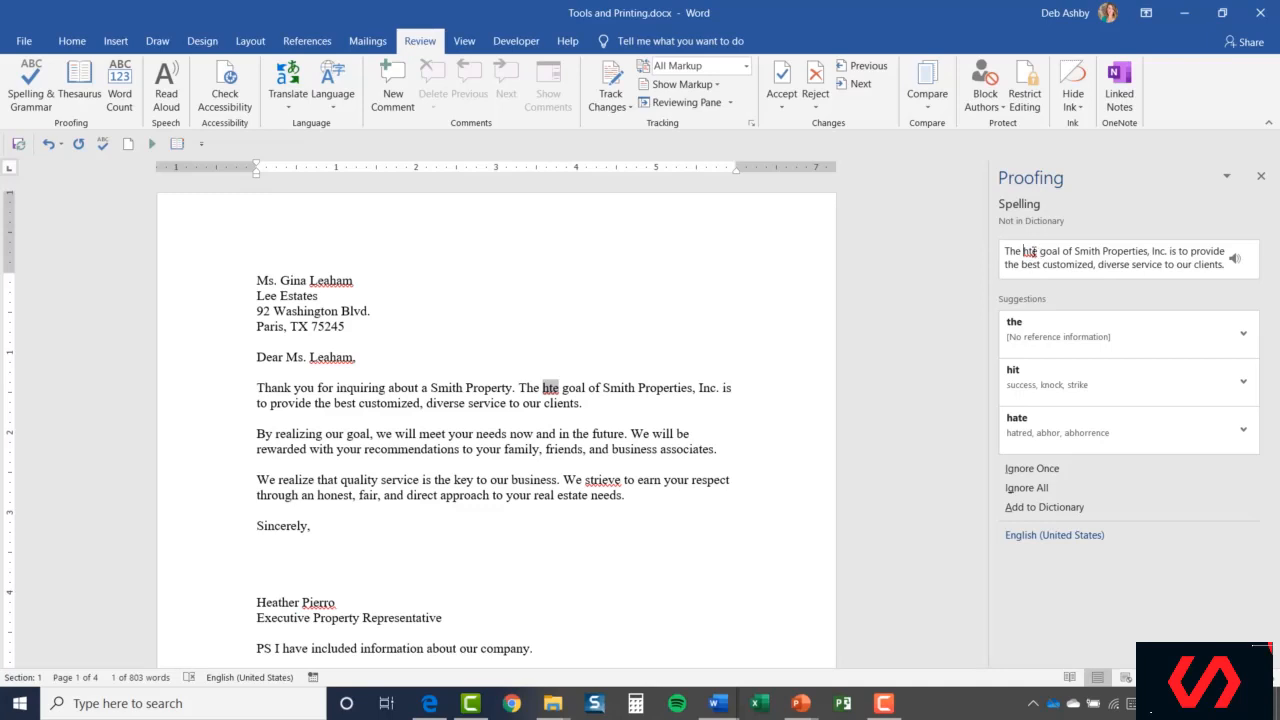
{"action": "left_click", "coordinate": [1031, 325]}
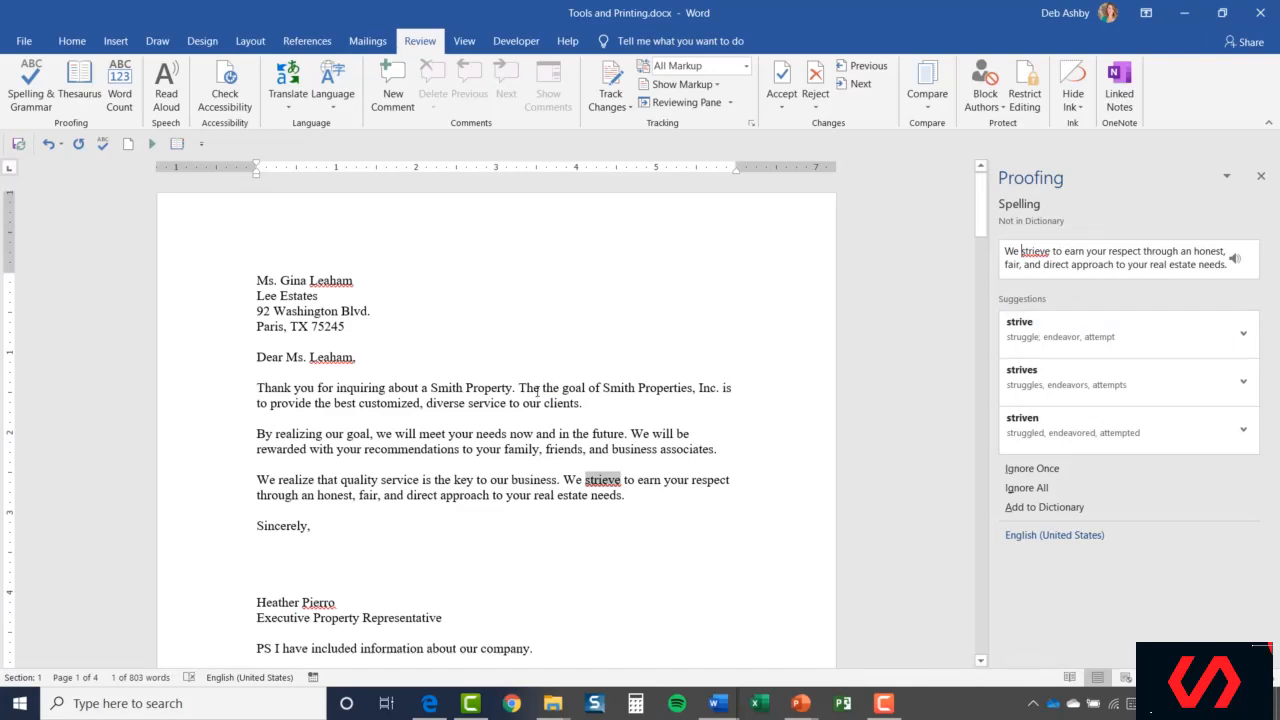
Delete the doubled 'the', resume the check, and change 'strieve' to 'strive'.
{"action": "left_click", "coordinate": [541, 388]}
{"action": "left_click_drag", "start_coordinate": [541, 388], "coordinate": [561, 388]}
{"action": "left_click", "coordinate": [555, 390]}
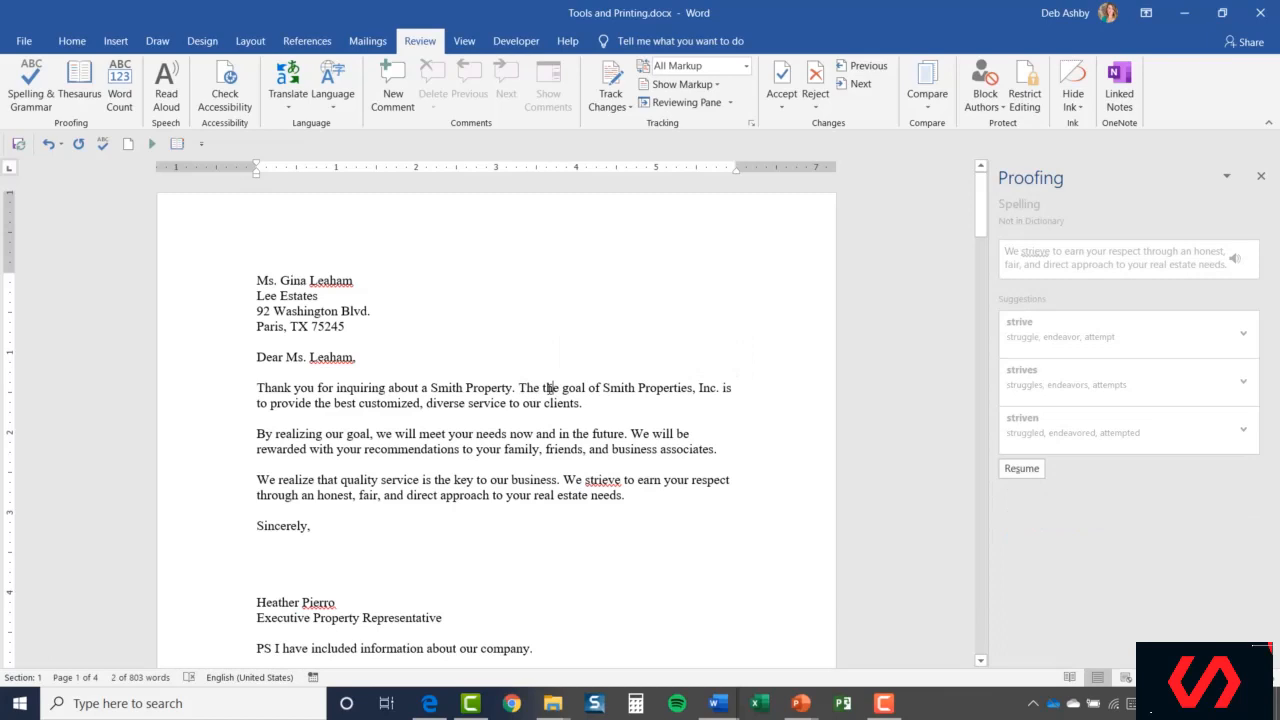
{"action": "double_click", "coordinate": [545, 388]}
{"action": "key", "text": "Delete"}
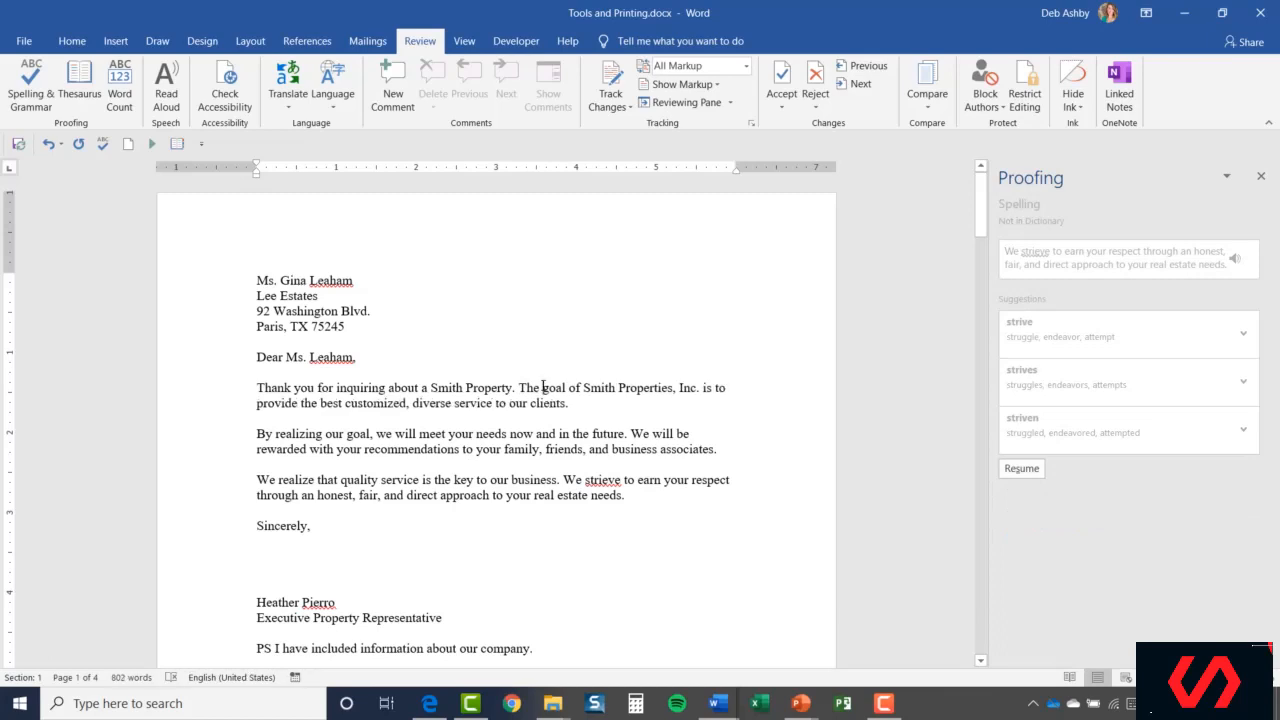
{"action": "left_click", "coordinate": [1022, 472]}
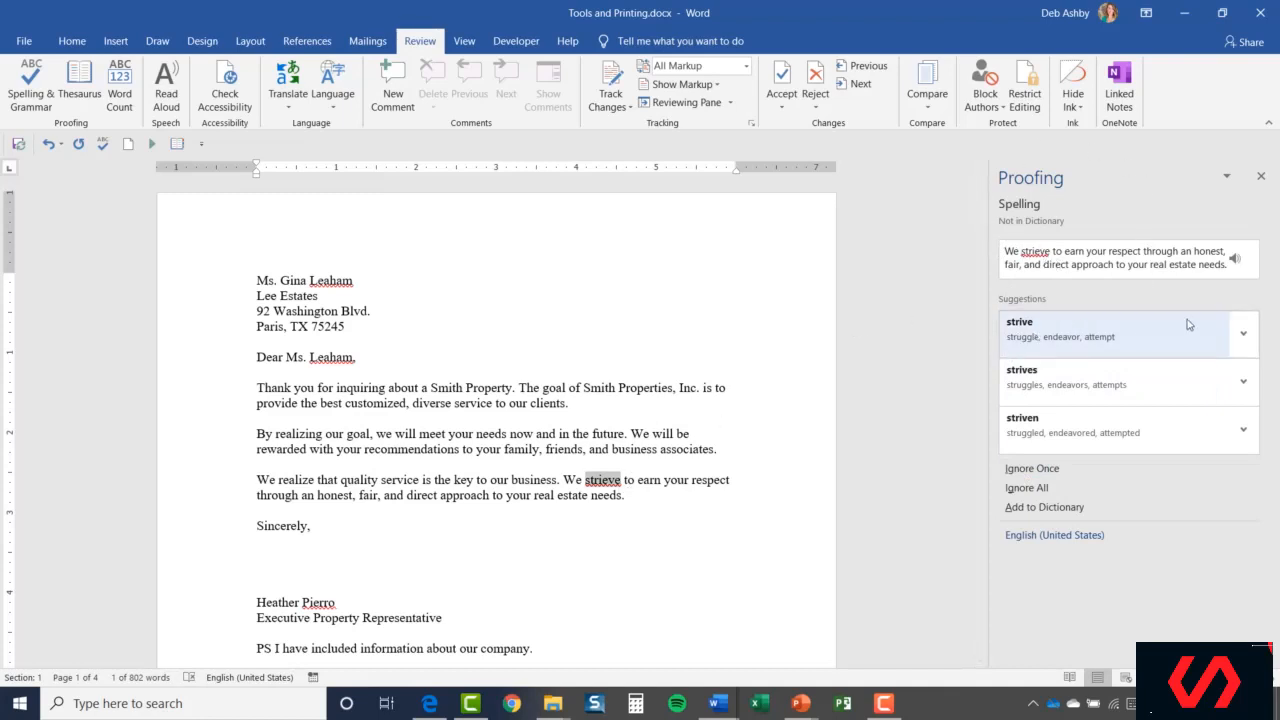
{"action": "left_click", "coordinate": [1041, 342]}
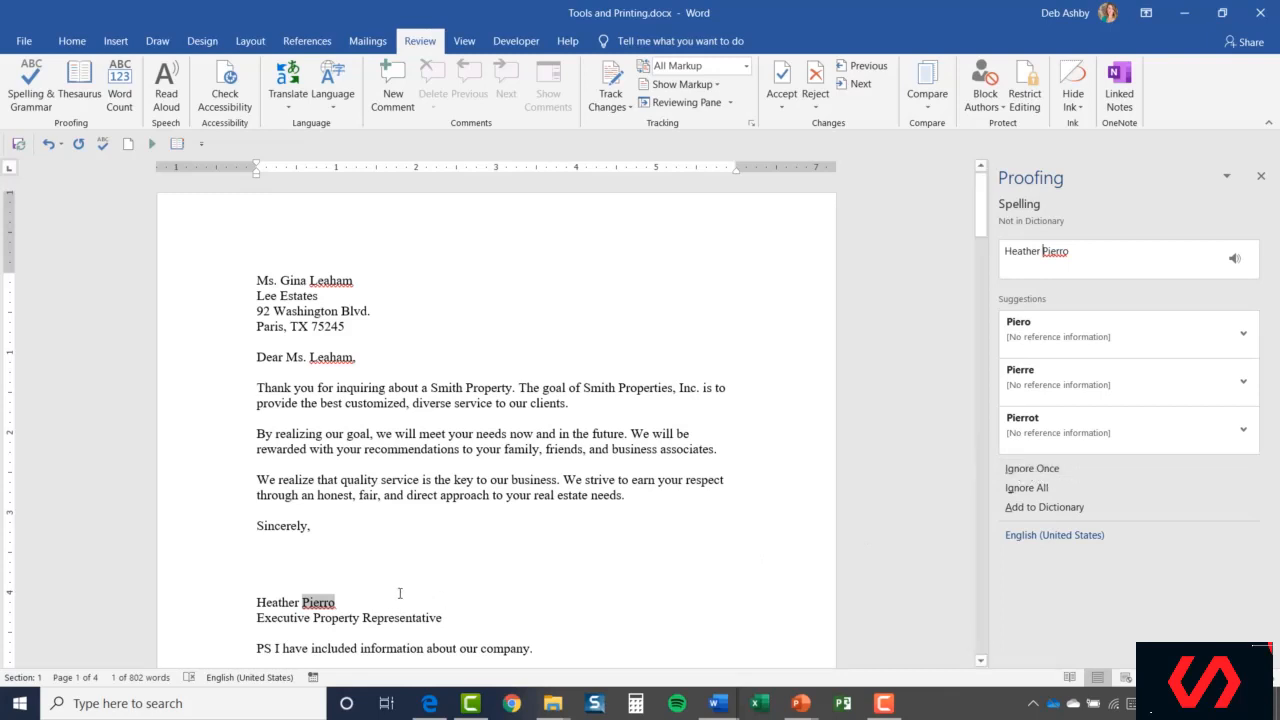
Add the signer's surname to the dictionary, accept 'privately-owned', ignore the surname, and finish the check.
{"action": "left_click", "coordinate": [319, 603]}
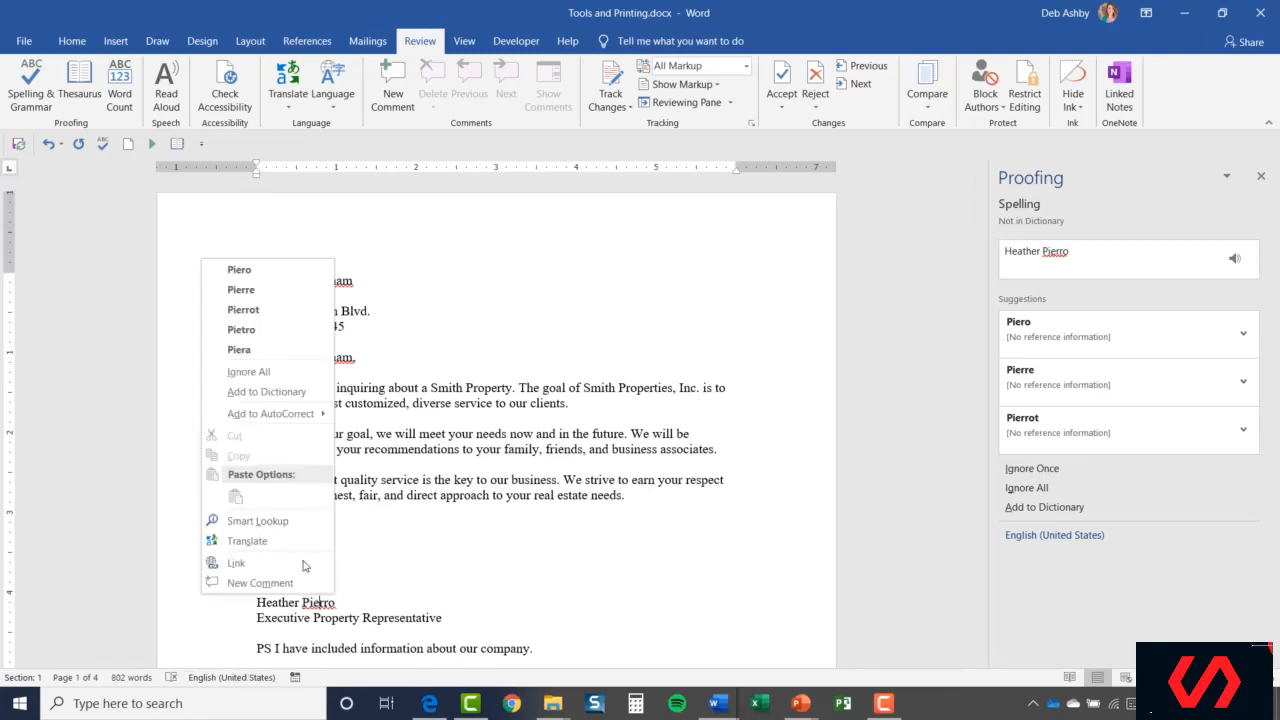
{"action": "left_click", "coordinate": [266, 392]}
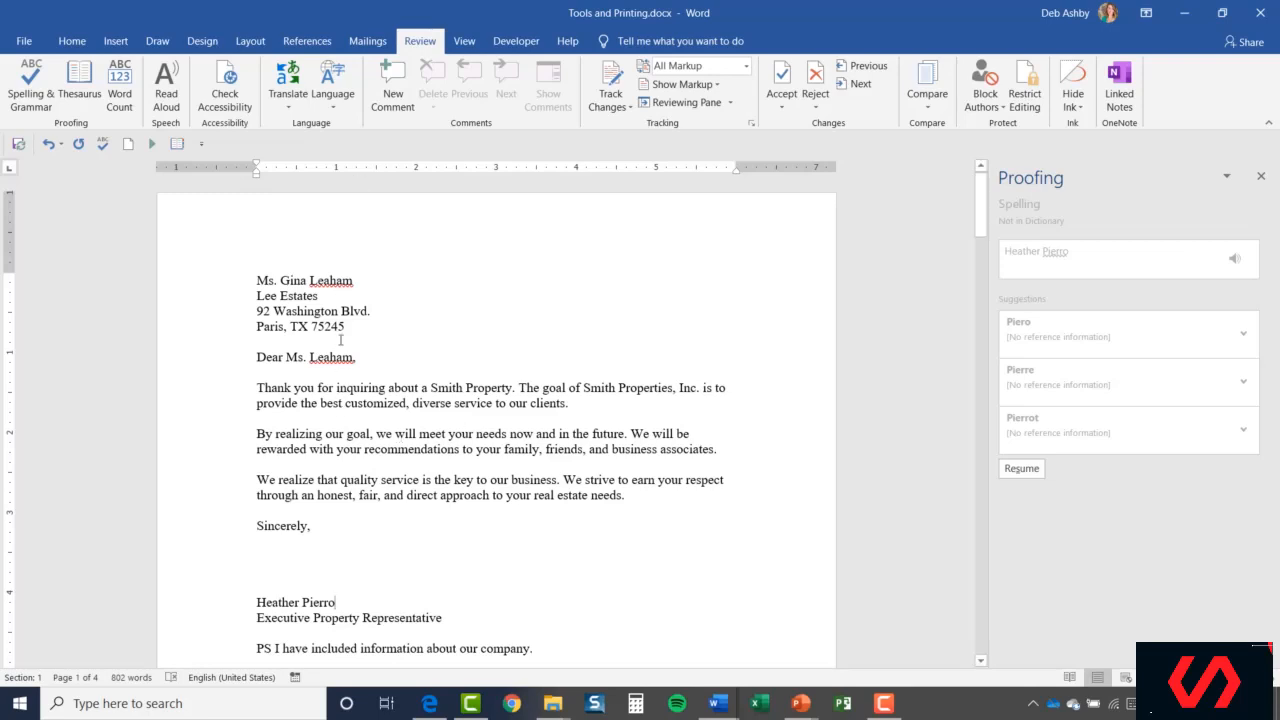
{"action": "left_click", "coordinate": [1021, 468]}
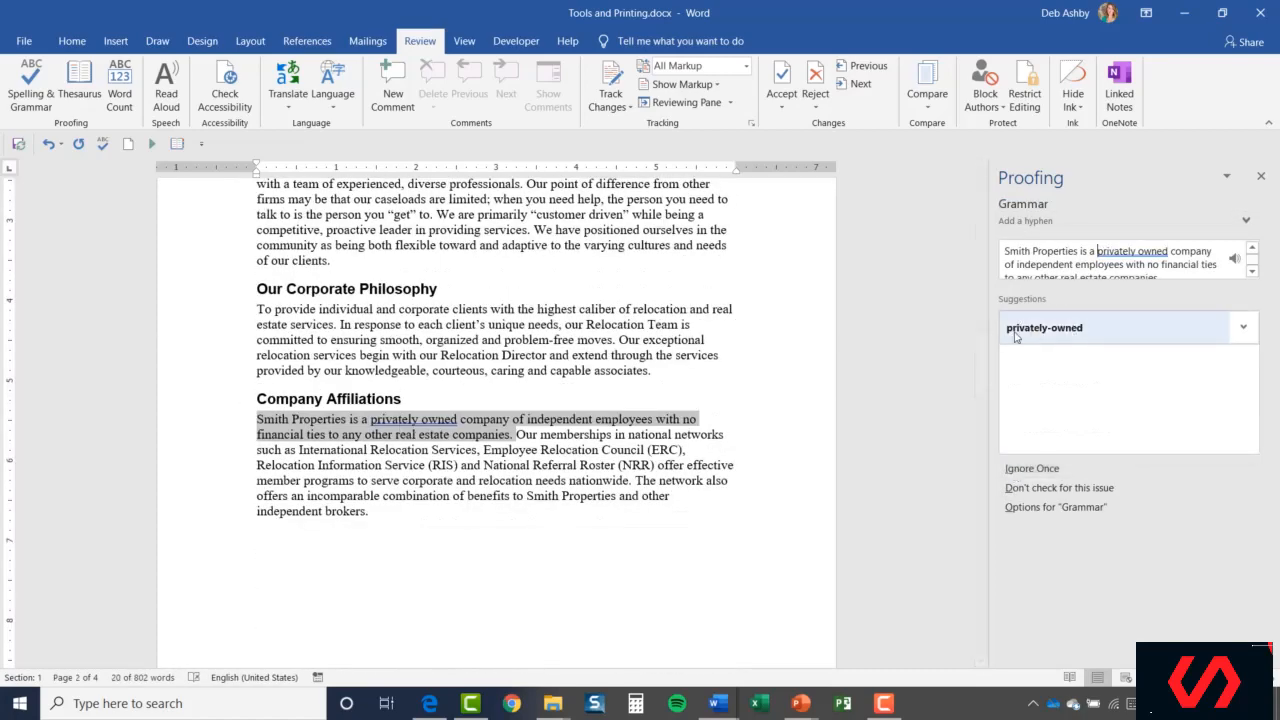
{"action": "left_click", "coordinate": [1067, 337]}
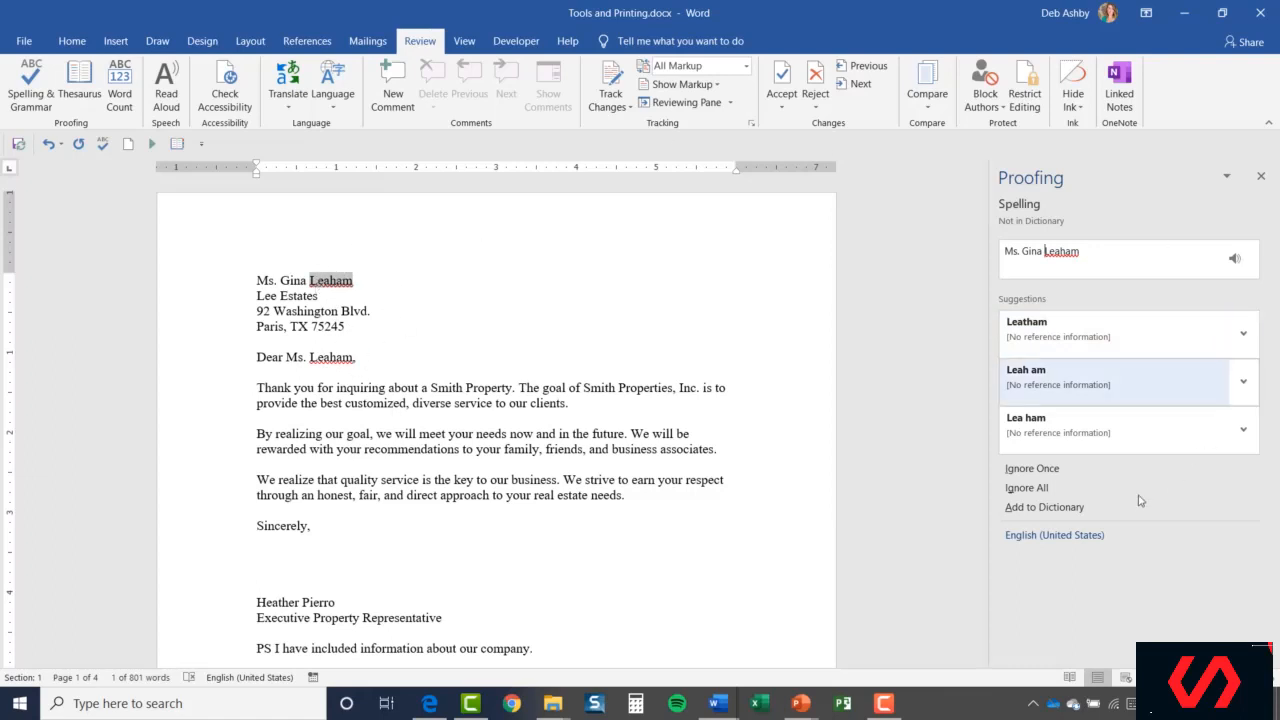
{"action": "left_click", "coordinate": [1035, 490]}
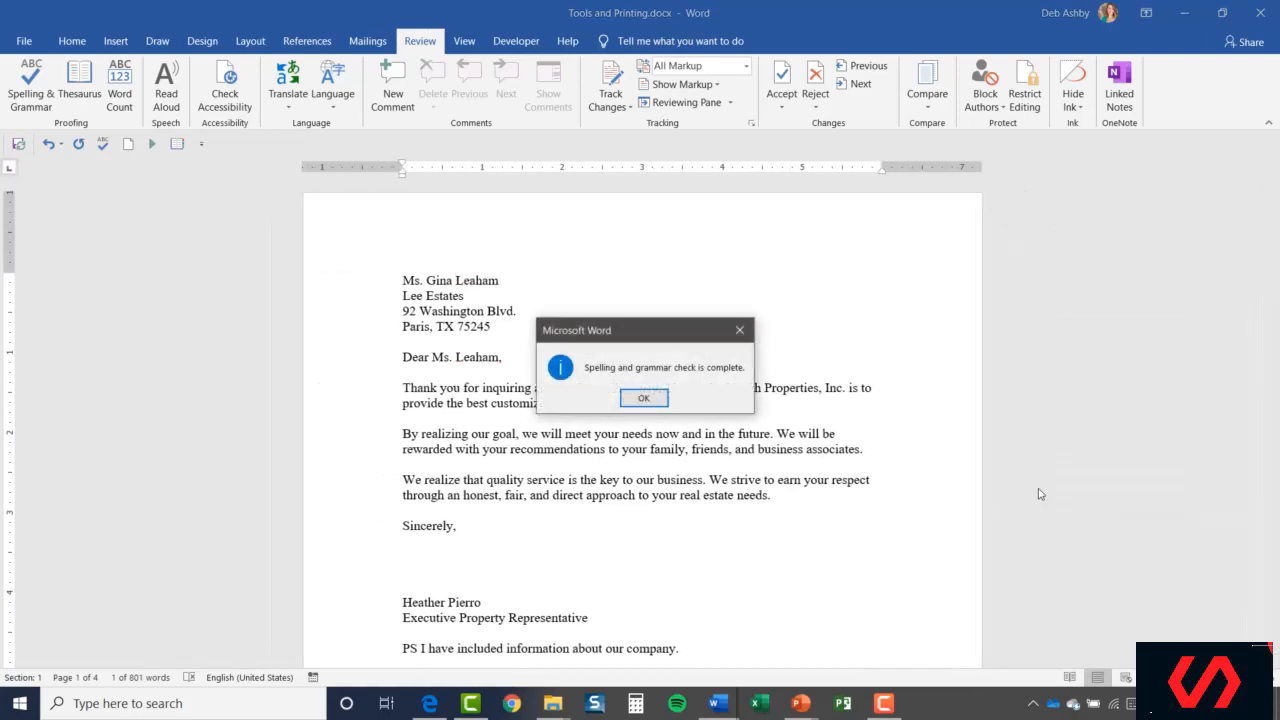
{"action": "left_click", "coordinate": [644, 399]}
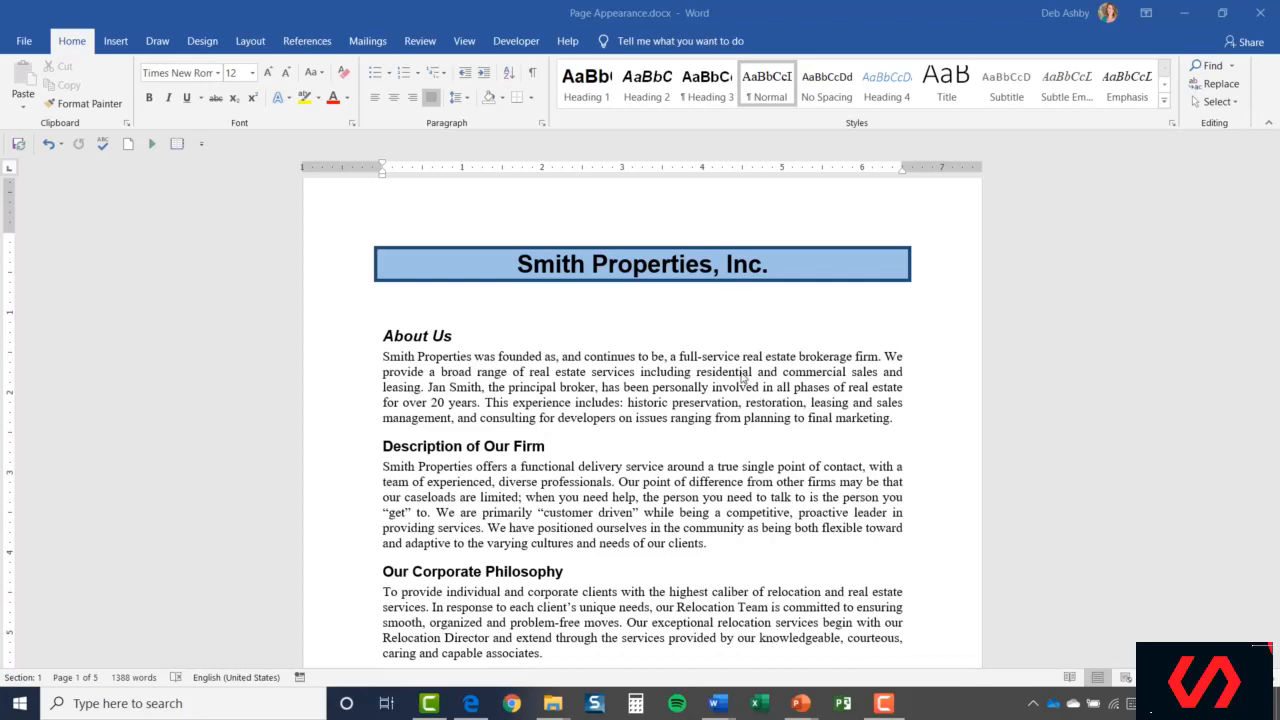
Select the 'Description of Our Firm' heading text.
{"action": "scroll", "coordinate": [720, 374], "scroll_direction": "down", "scroll_amount": 1}
{"action": "scroll", "coordinate": [720, 374], "scroll_direction": "down", "scroll_amount": 1}
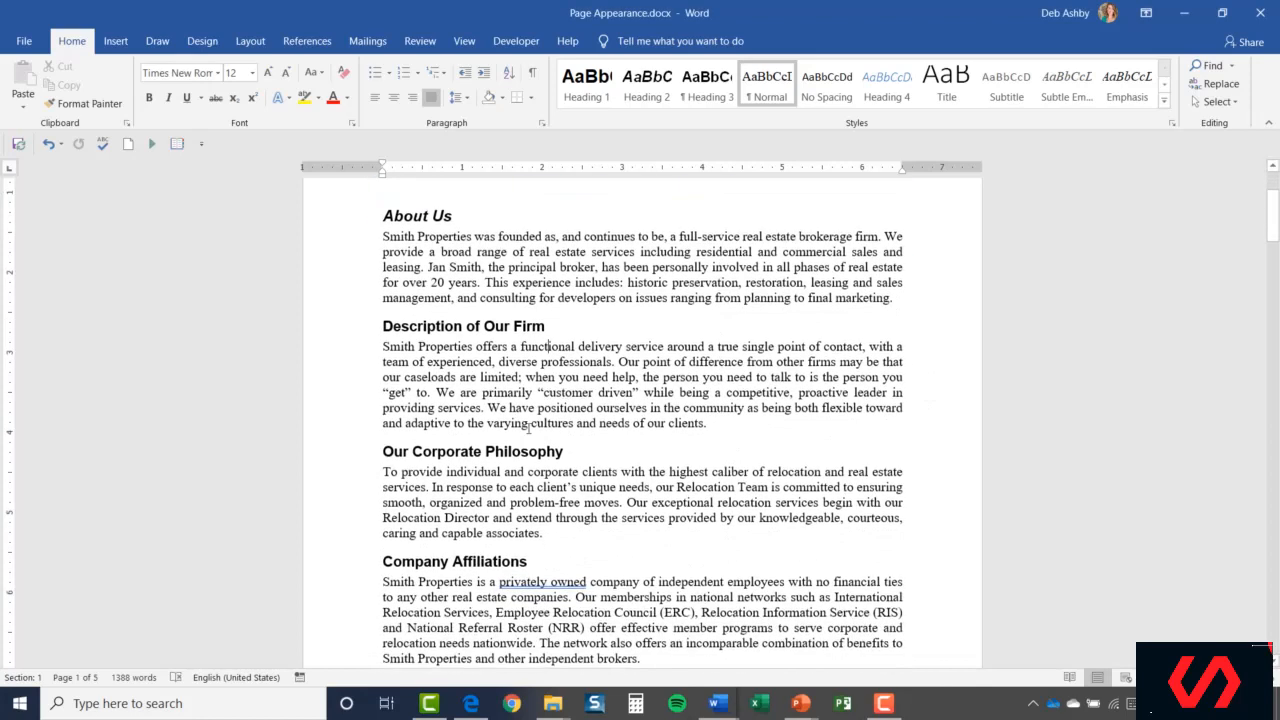
{"action": "left_click", "coordinate": [384, 332]}
{"action": "left_click_drag", "start_coordinate": [422, 321], "coordinate": [590, 334]}
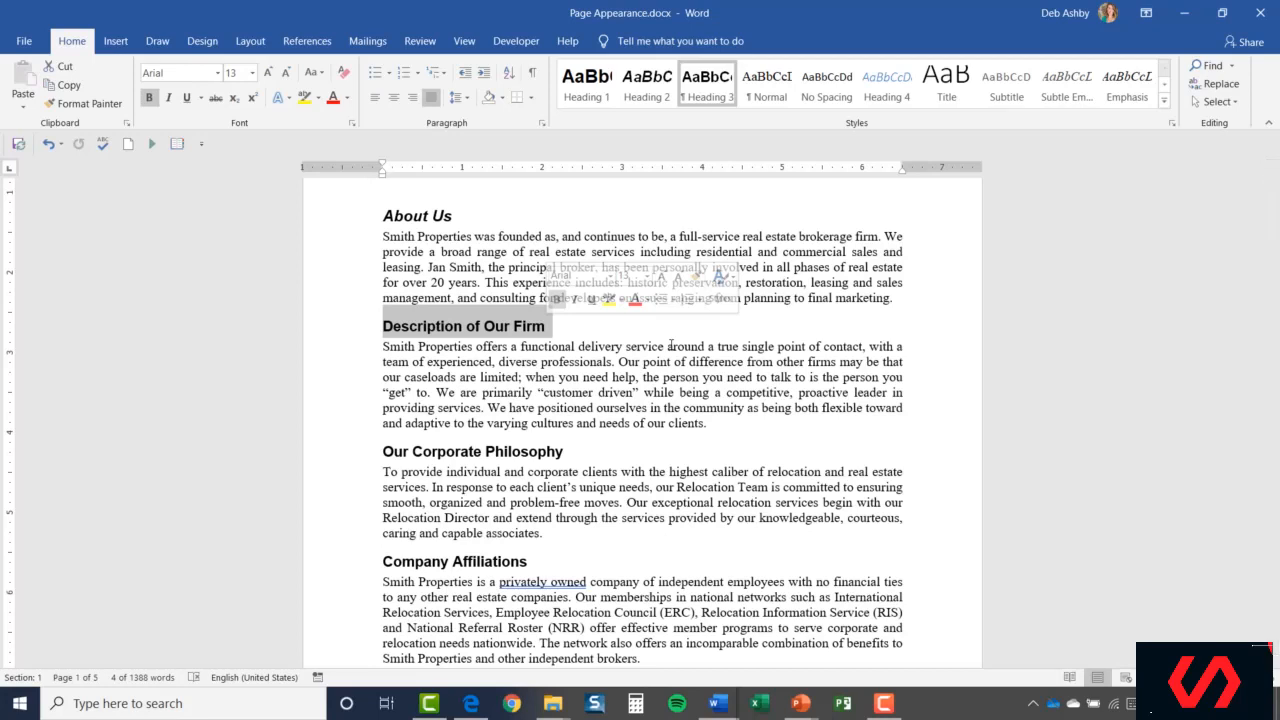
Insert a comment on the heading reading 'This paragraph needs more detail. Please review.'.
{"action": "left_click", "coordinate": [116, 42]}
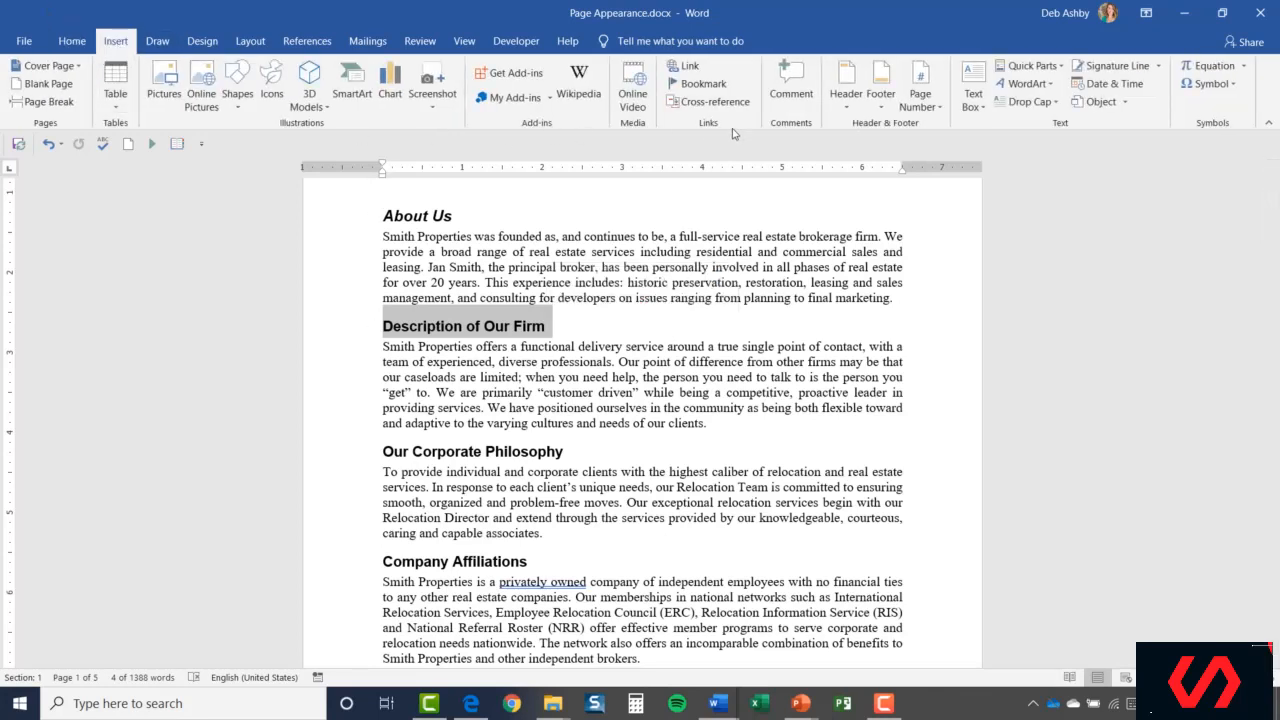
{"action": "left_click", "coordinate": [787, 83]}
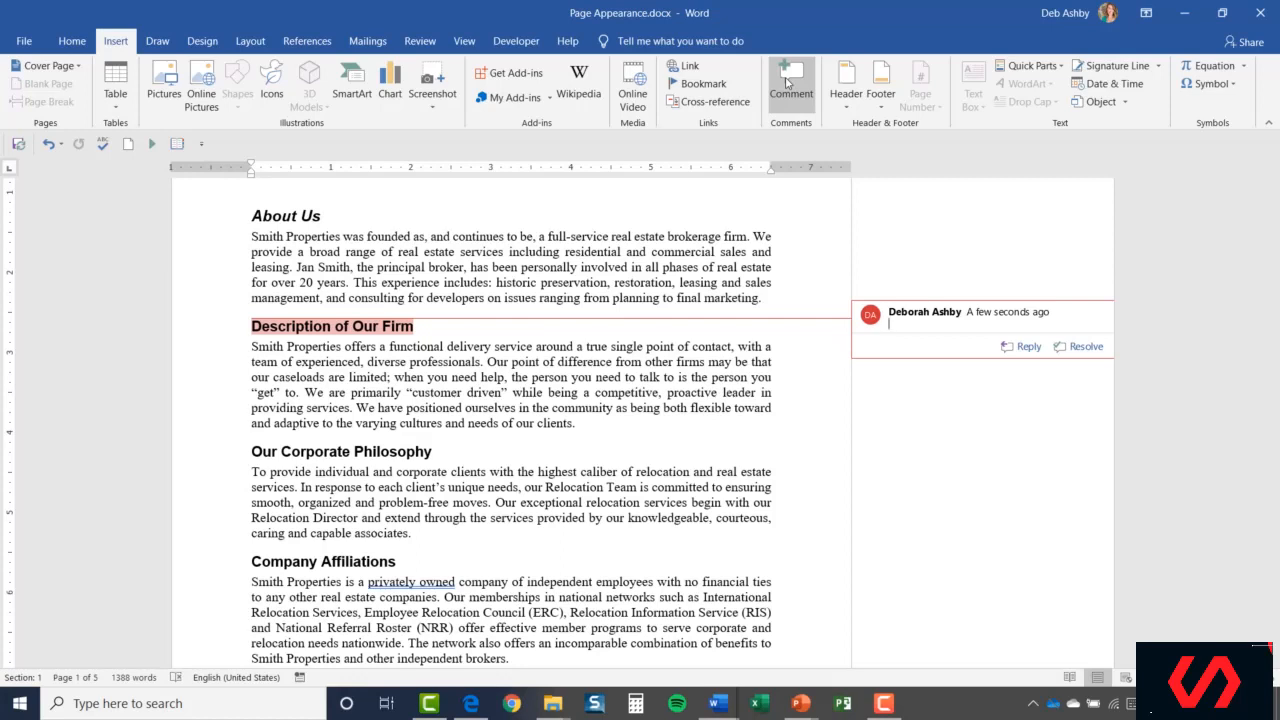
{"action": "type", "text": "This paragraph needs more deta"}
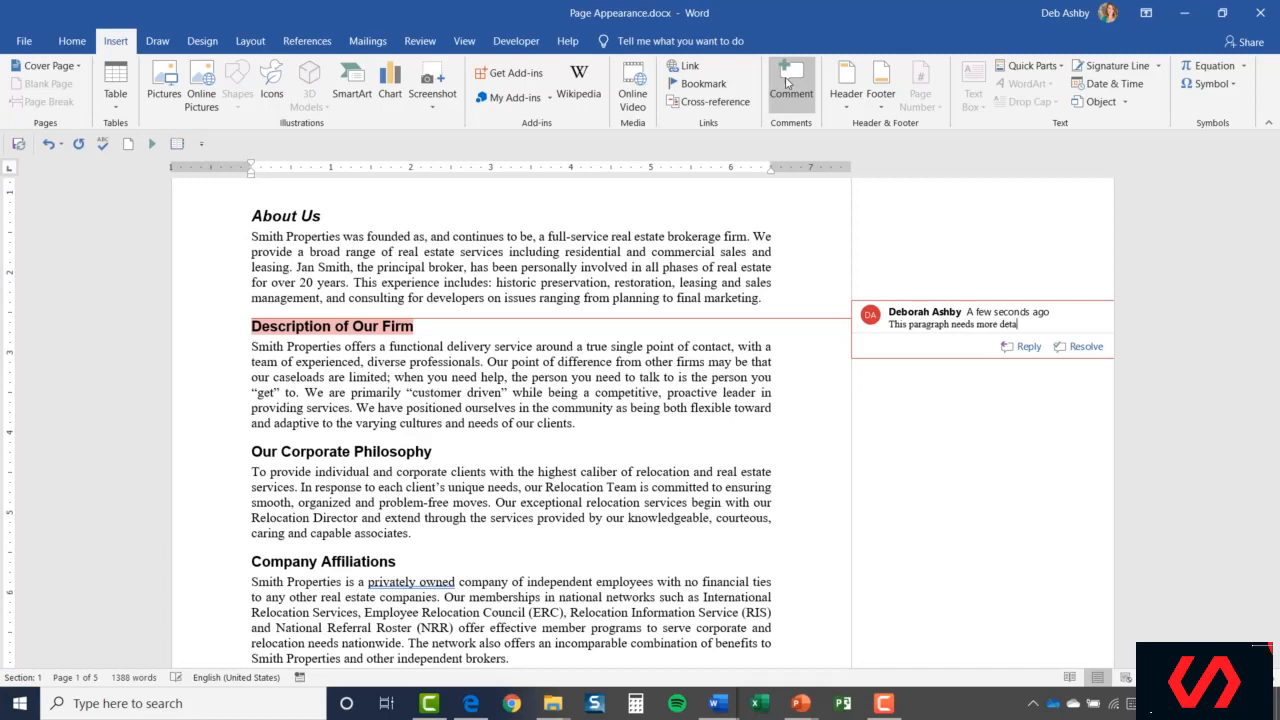
{"action": "type", "text": "il. Please review."}
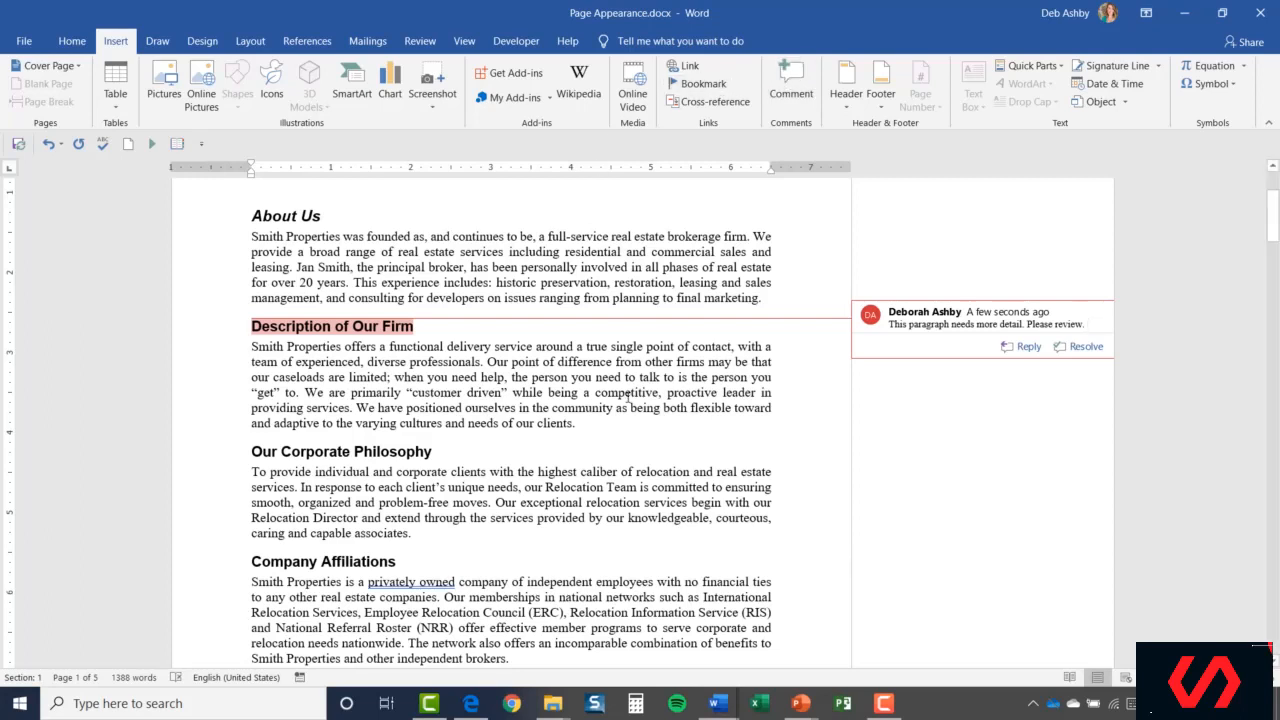
Start an empty reply to the comment, then view the Review tab's Delete options without deleting.
{"action": "left_click", "coordinate": [1022, 348]}
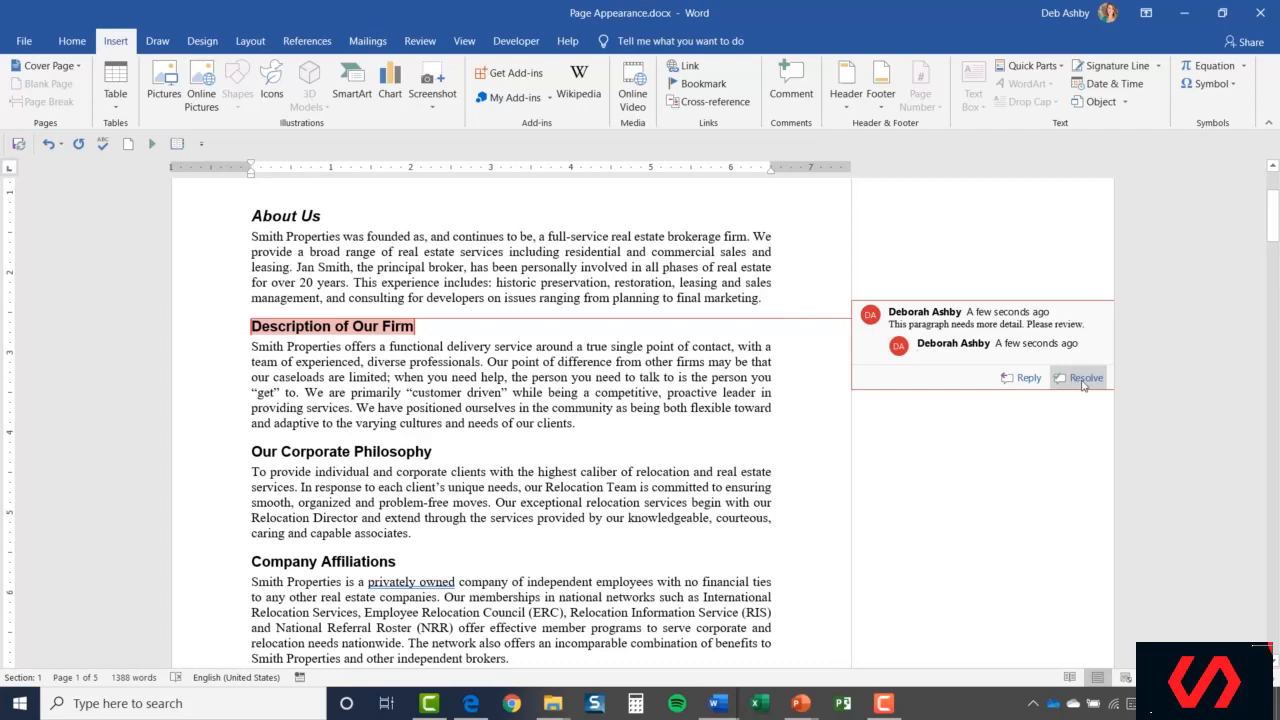
{"action": "left_click", "coordinate": [418, 44]}
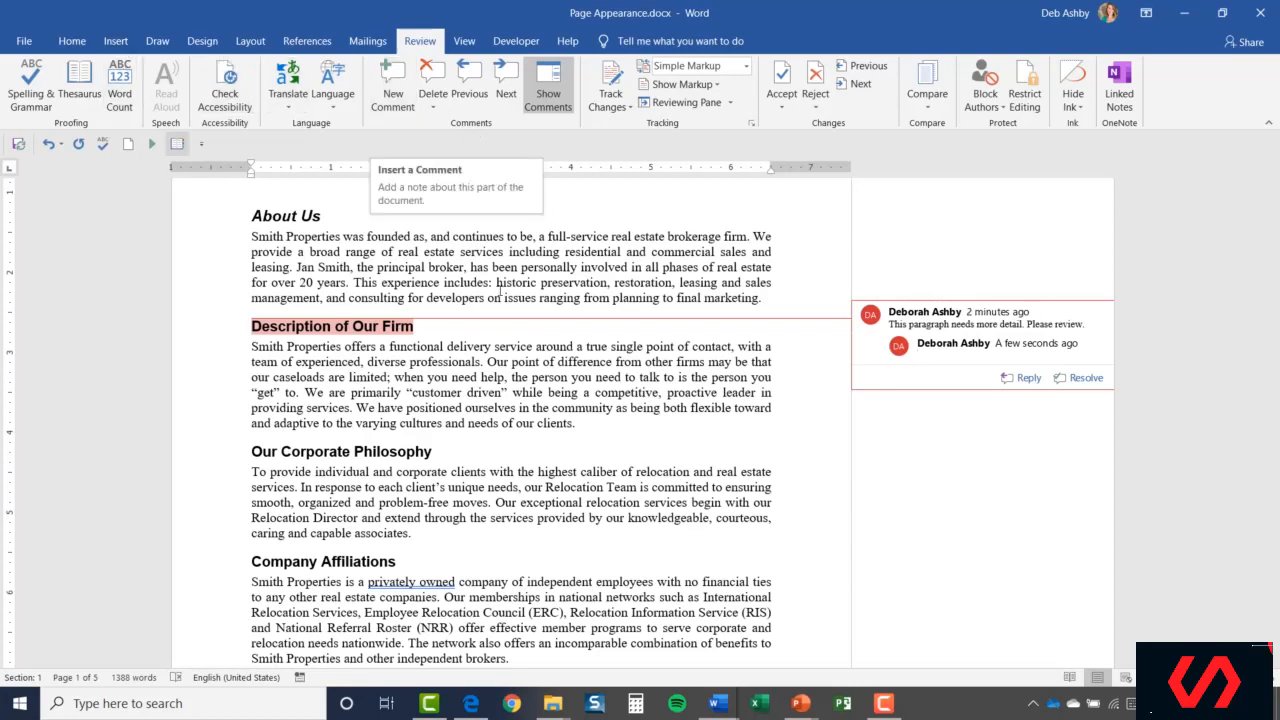
{"action": "left_click", "coordinate": [436, 107]}
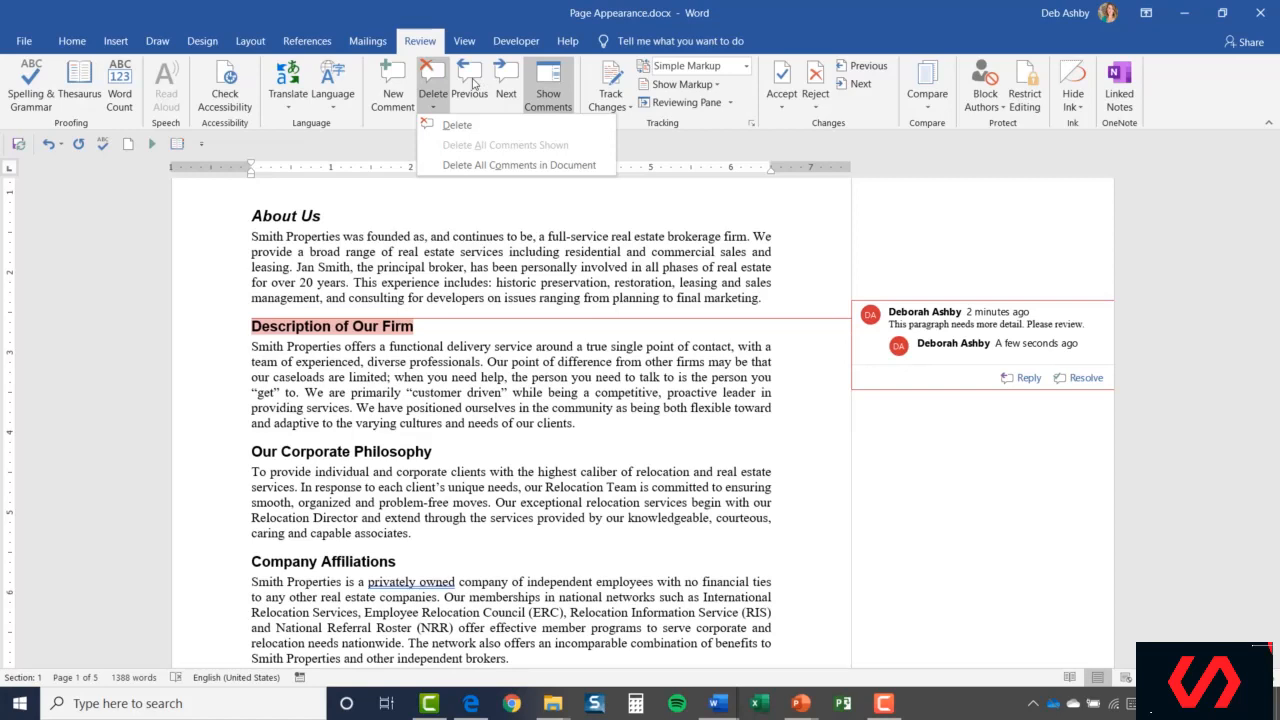
{"action": "left_click", "coordinate": [627, 244]}
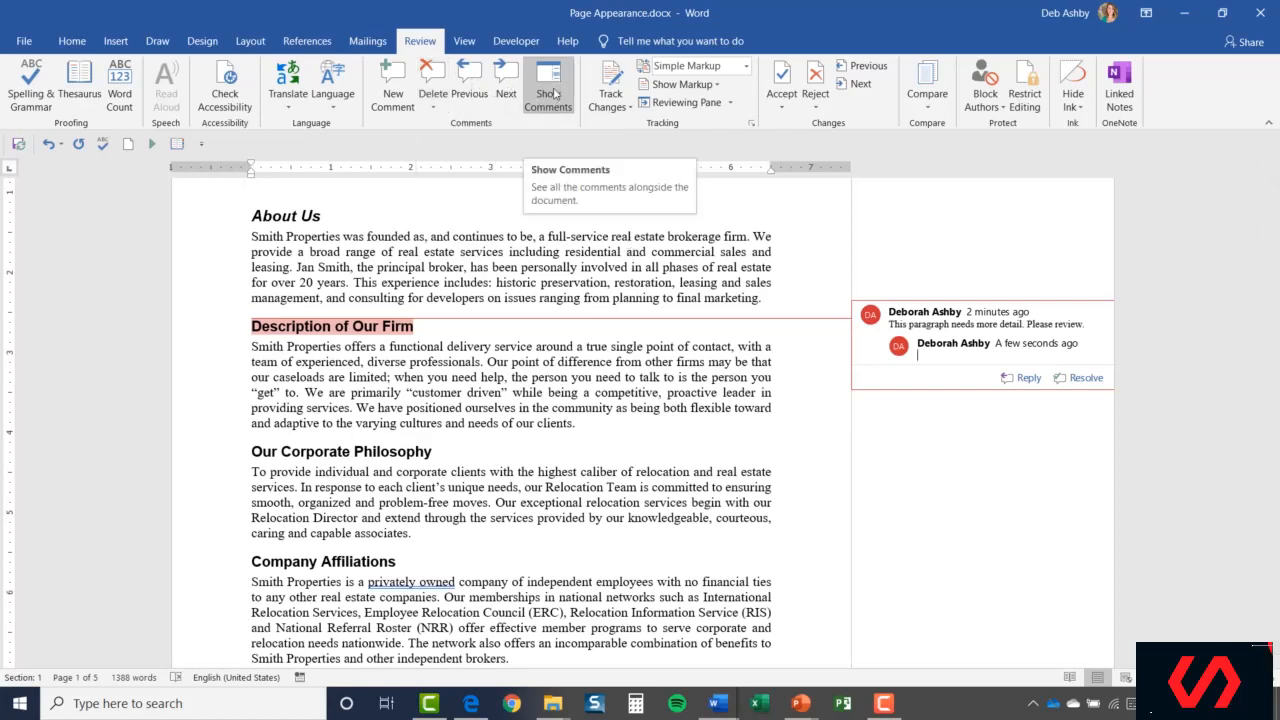
{"action": "left_click", "coordinate": [555, 94]}
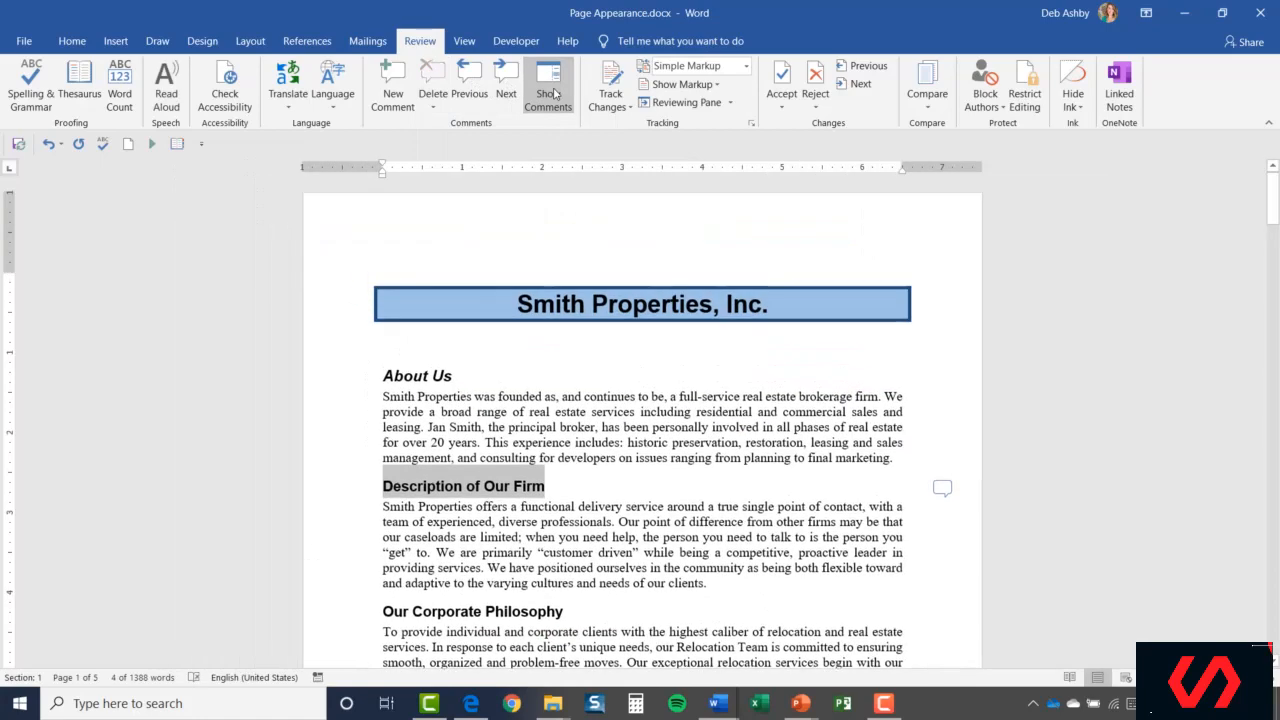
{"action": "left_click", "coordinate": [715, 441]}
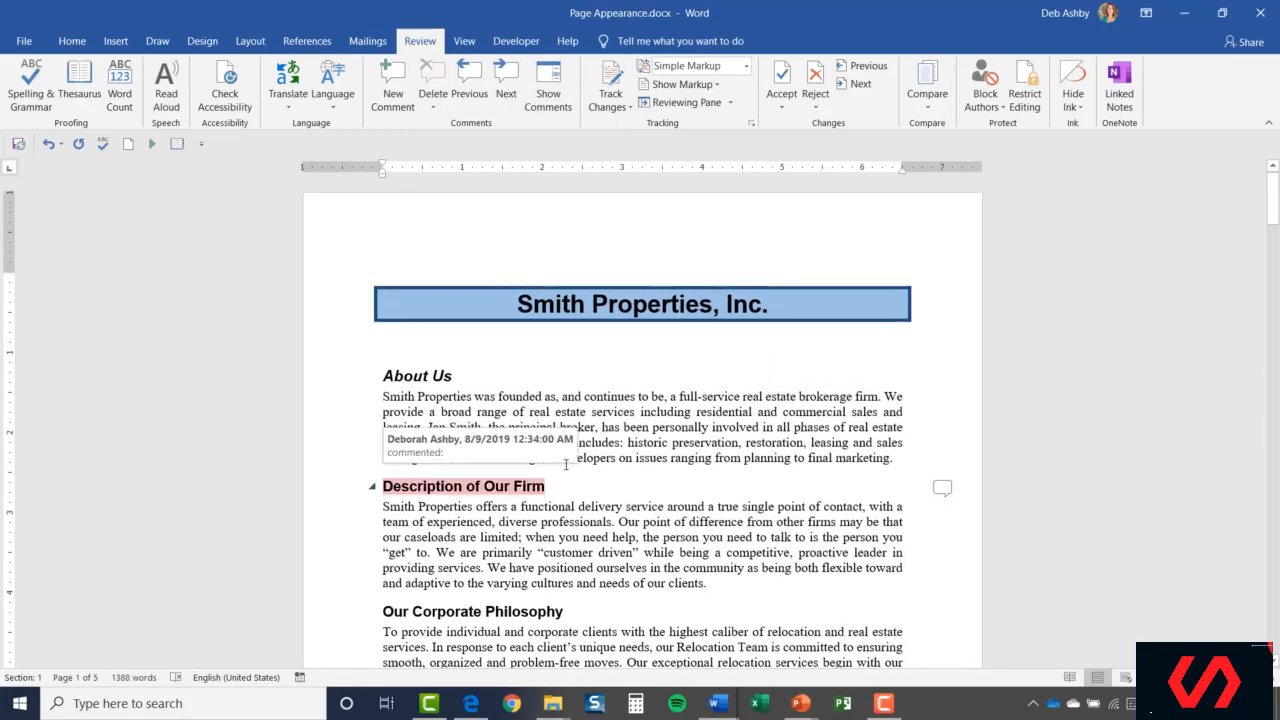
{"action": "scroll", "coordinate": [560, 465], "scroll_direction": "down", "scroll_amount": 3}
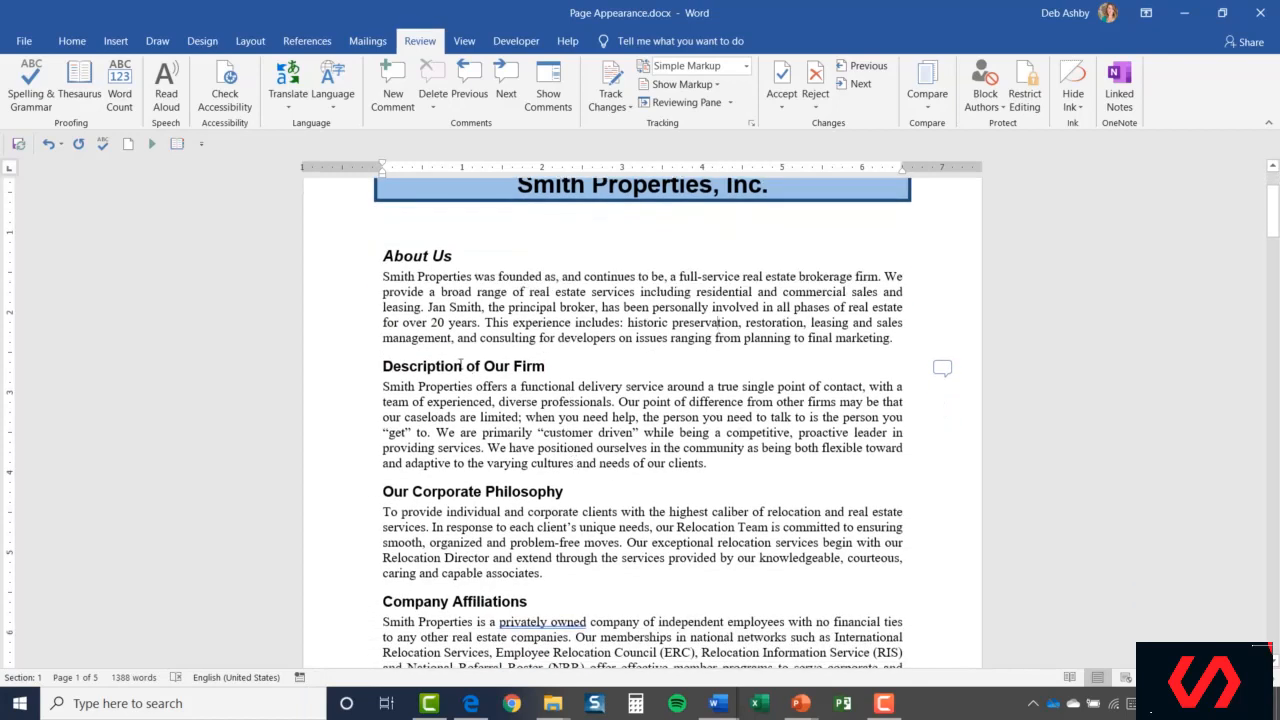
{"action": "left_click", "coordinate": [941, 369]}
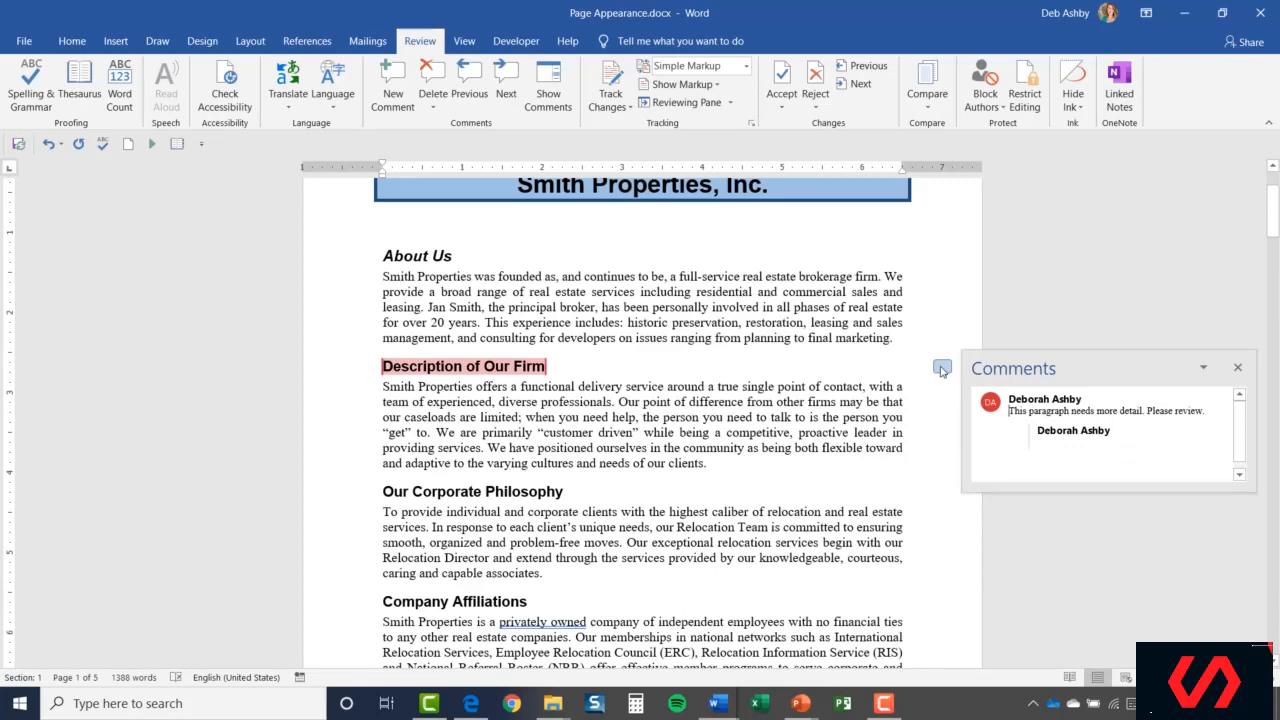
{"action": "left_click", "coordinate": [1239, 371]}
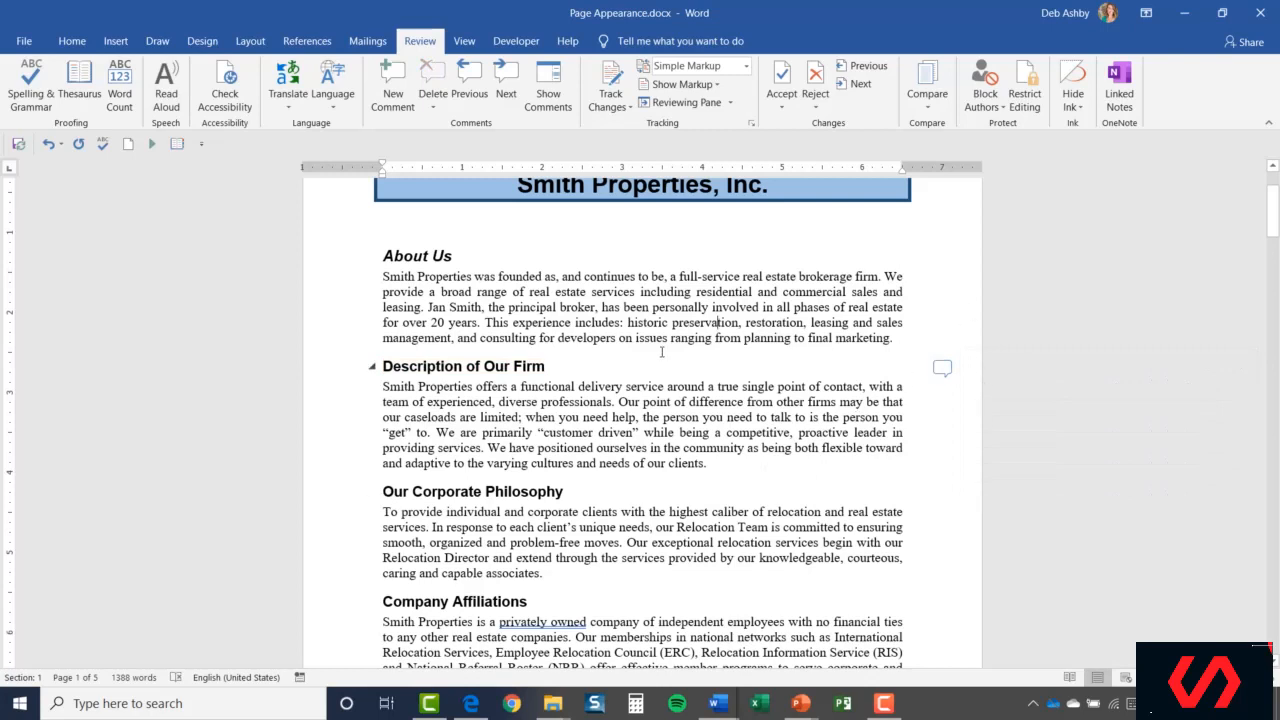
{"action": "left_click", "coordinate": [549, 90]}
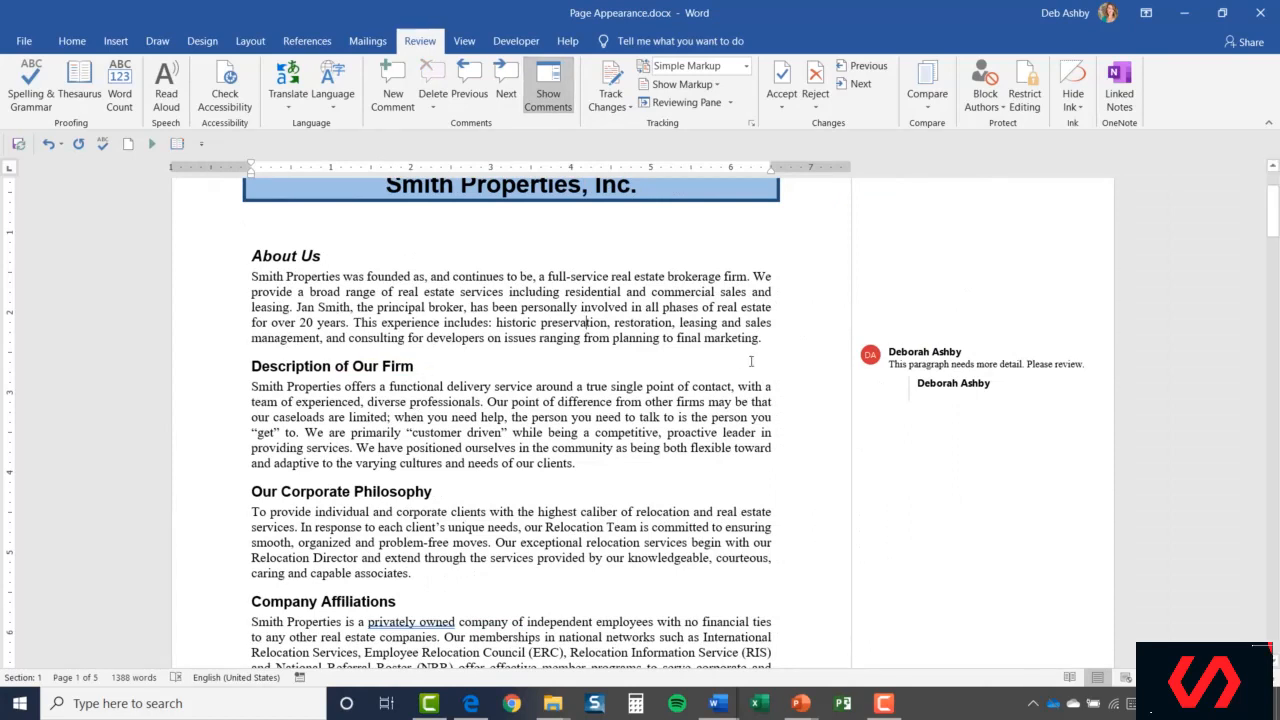
{"action": "mouse_move", "coordinate": [978, 384]}
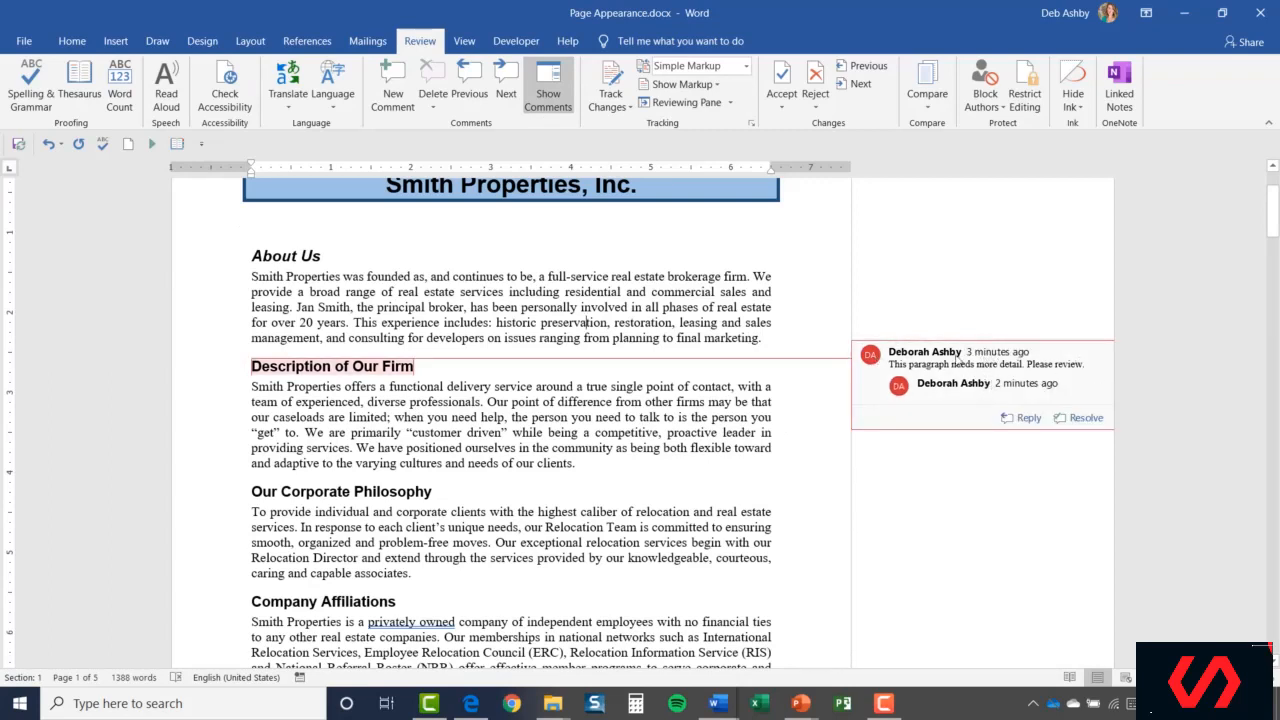
Resolve the heading's comment, inspect the greyed resolved comment, then return to the body text.
{"action": "left_click", "coordinate": [1084, 419]}
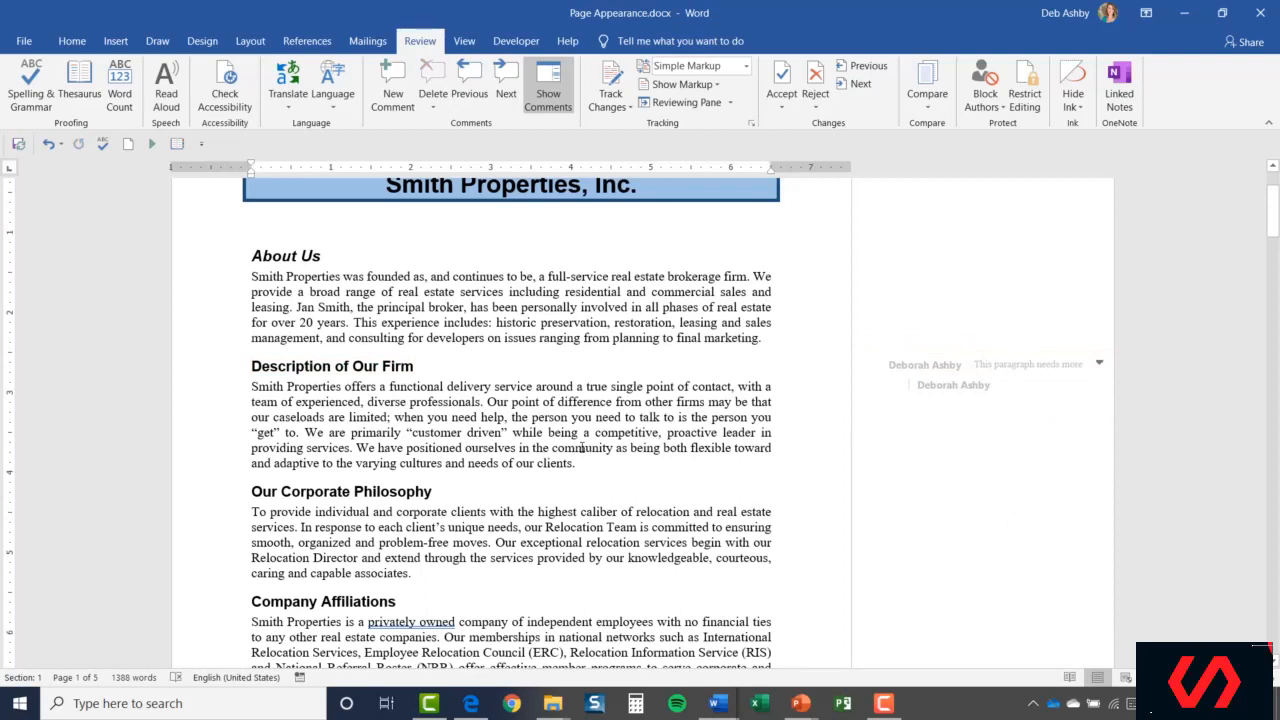
{"action": "left_click", "coordinate": [948, 387]}
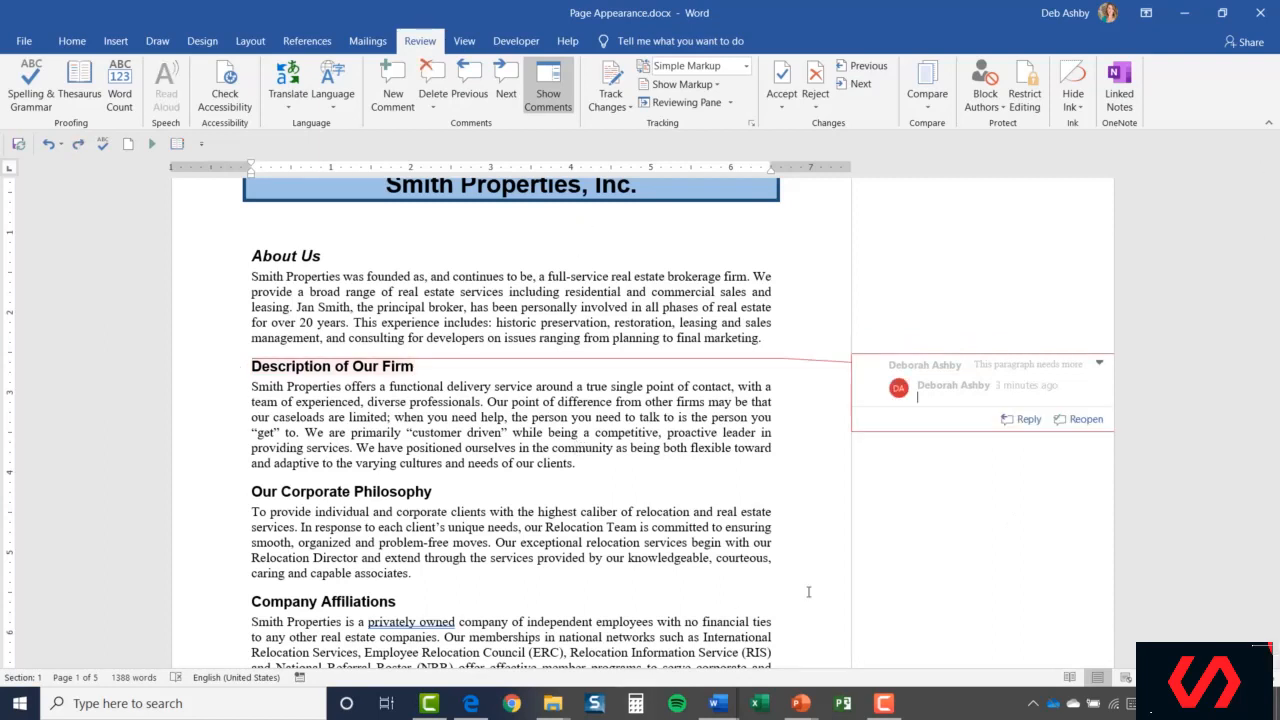
{"action": "left_click", "coordinate": [670, 398]}
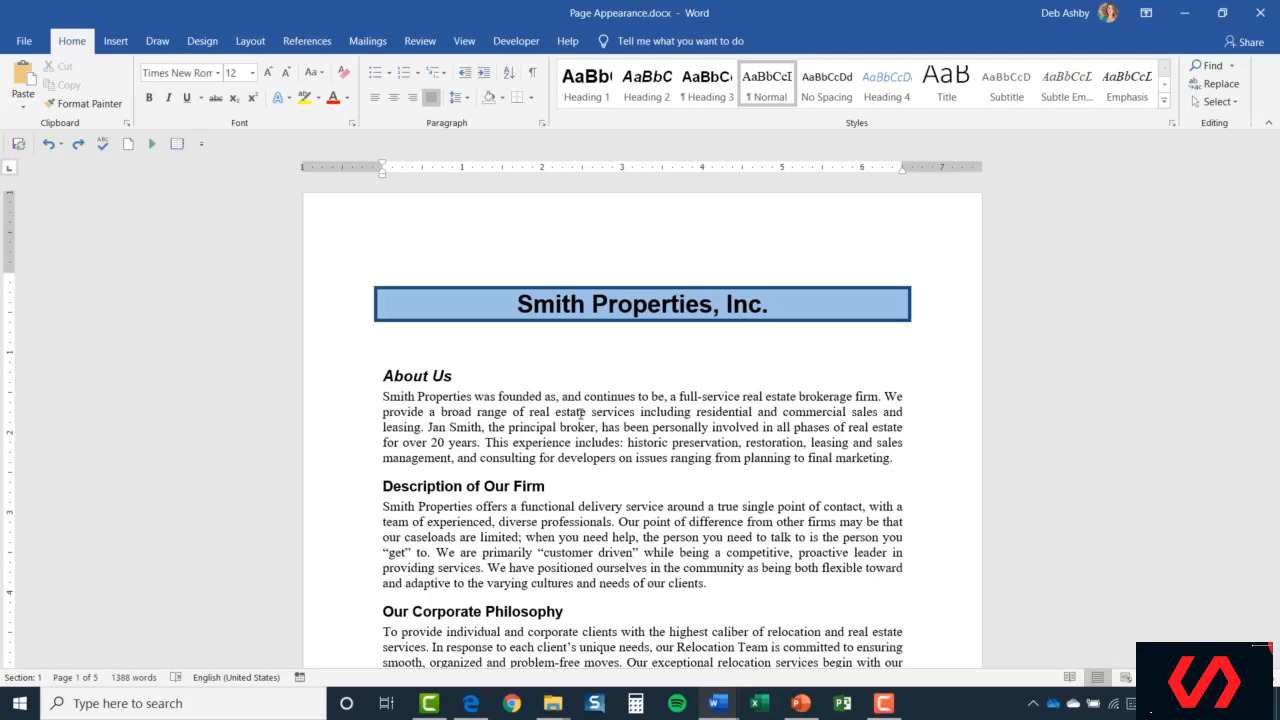
{"action": "left_click", "coordinate": [246, 45]}
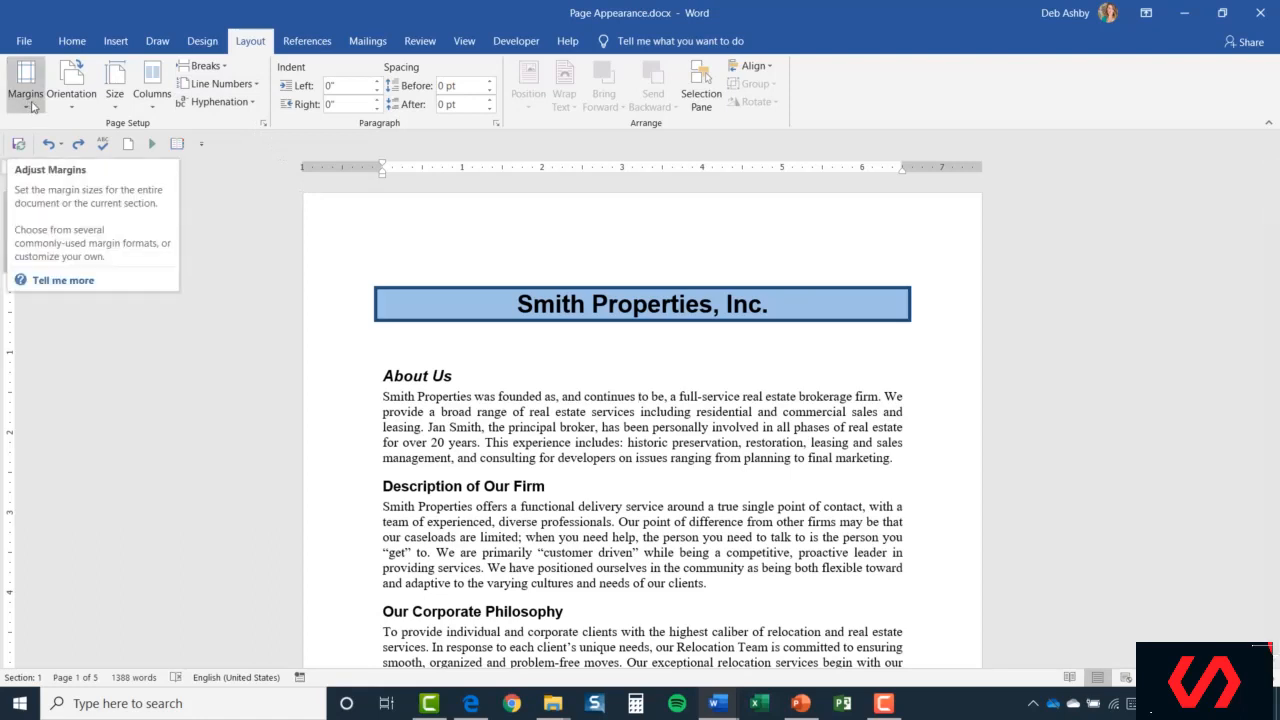
{"action": "key", "text": "Up"}
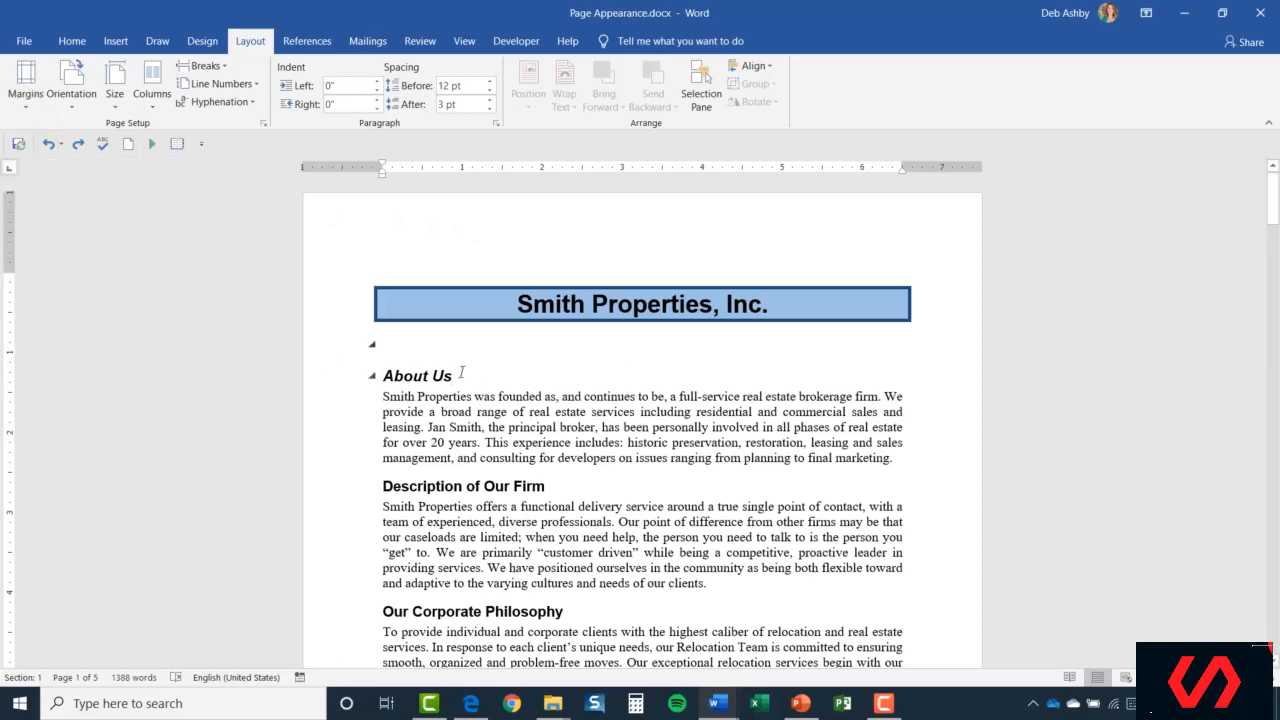
{"action": "left_click", "coordinate": [557, 397]}
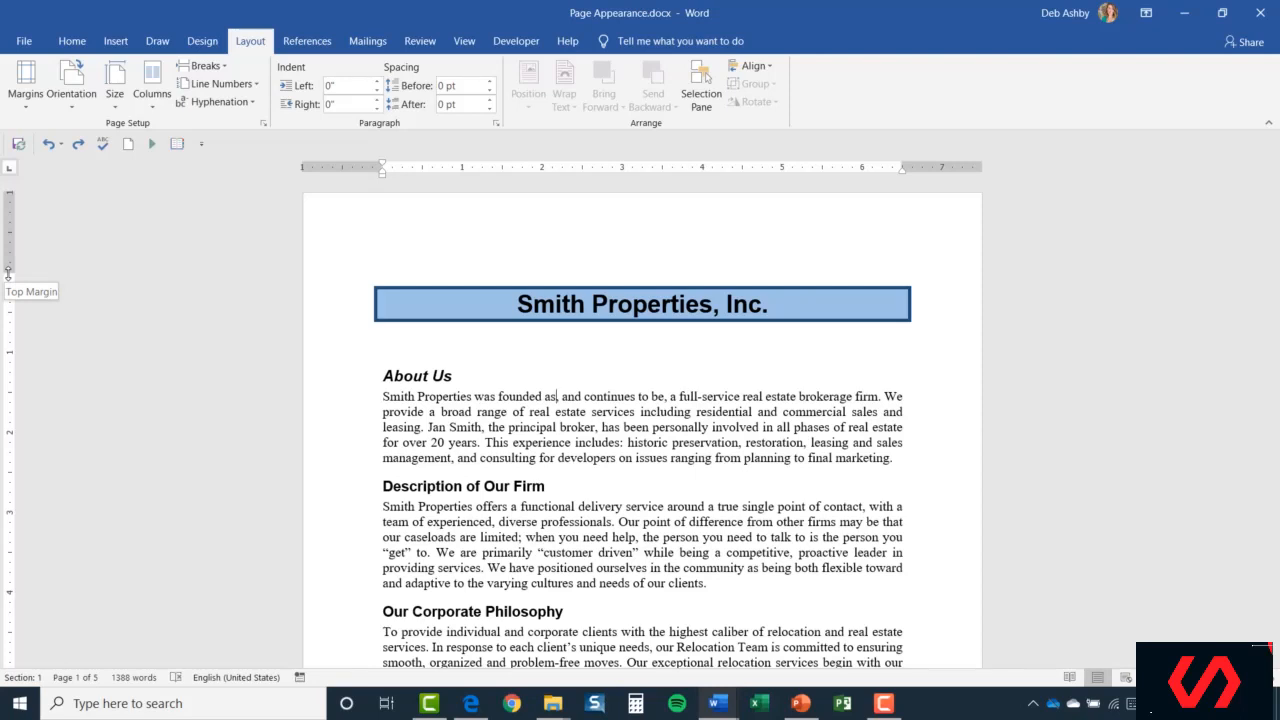
Raise the top margin slightly on the vertical ruler and try a narrower right margin.
{"action": "mouse_move", "coordinate": [9, 272]}
{"action": "left_mouse_down"}
{"action": "mouse_move", "coordinate": [11, 240]}
{"action": "mouse_move", "coordinate": [7, 362]}
{"action": "mouse_move", "coordinate": [3, 251]}
{"action": "mouse_move", "coordinate": [2, 287]}
{"action": "mouse_move", "coordinate": [4, 267]}
{"action": "left_mouse_up"}
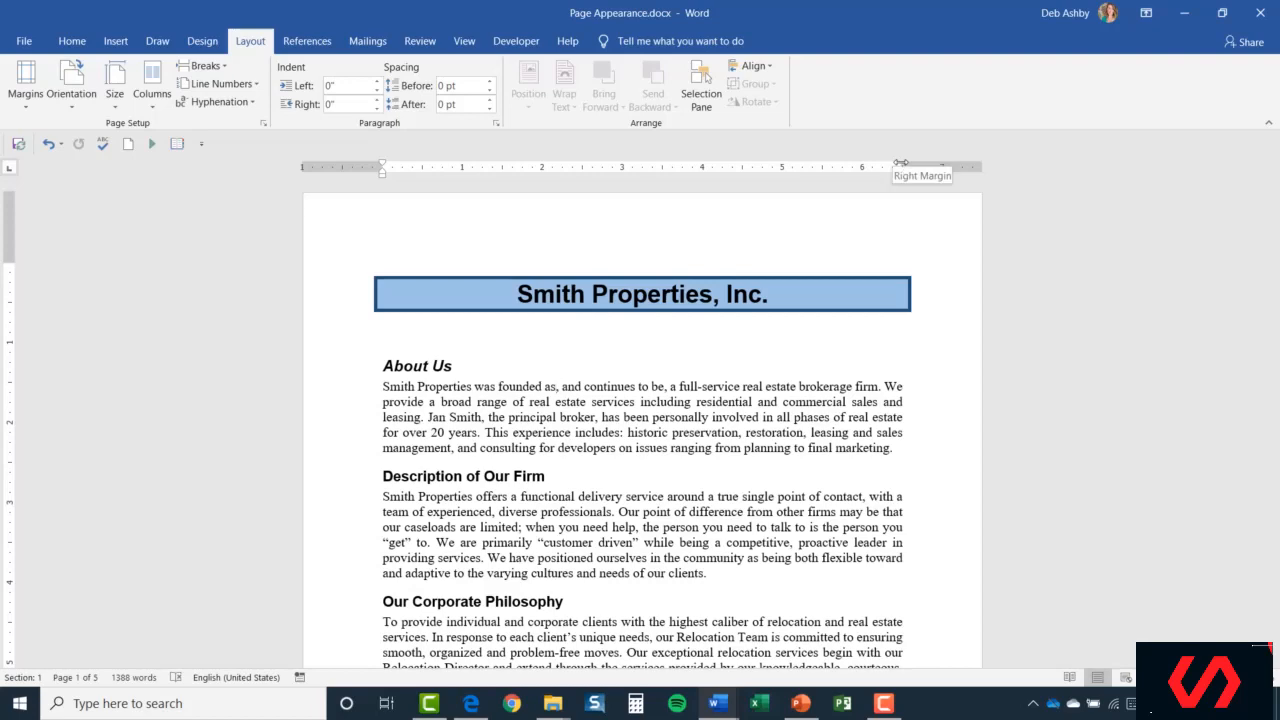
{"action": "mouse_move", "coordinate": [901, 163]}
{"action": "left_mouse_down"}
{"action": "mouse_move", "coordinate": [820, 166]}
{"action": "mouse_move", "coordinate": [901, 170]}
{"action": "left_mouse_up"}
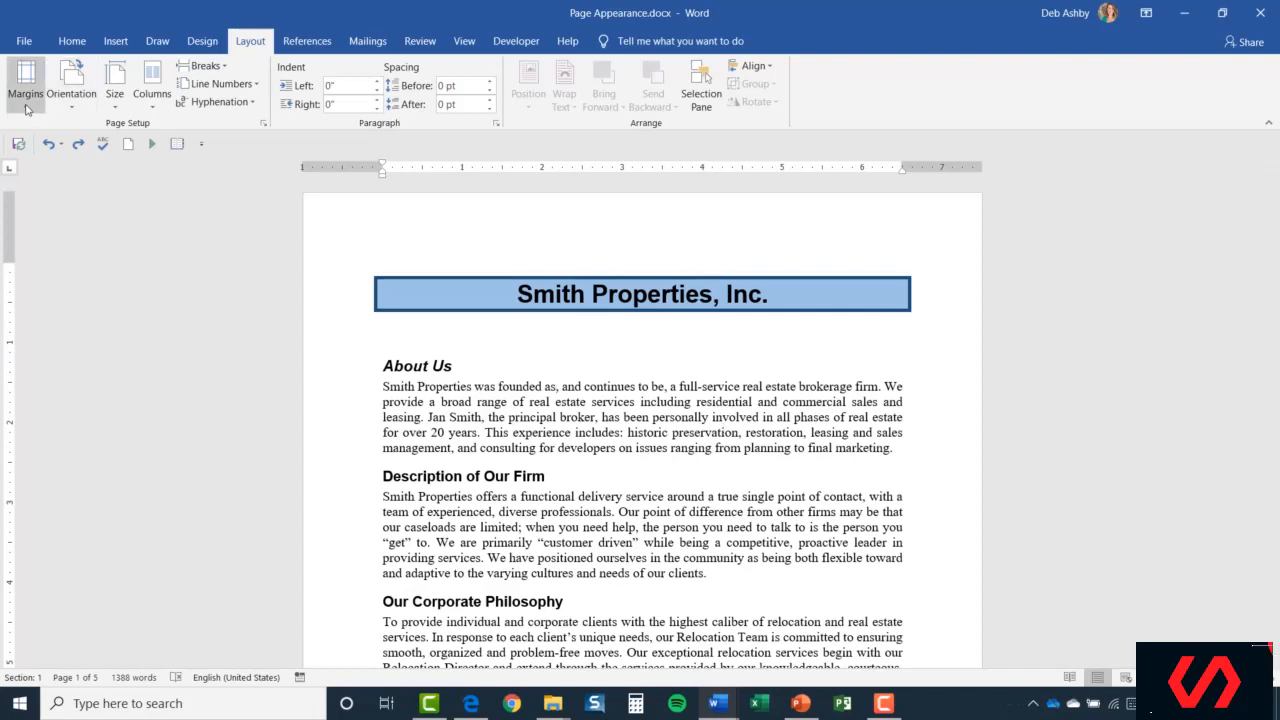
Try the Narrow, Moderate and Wide margin presets on the document.
{"action": "left_click", "coordinate": [27, 106]}
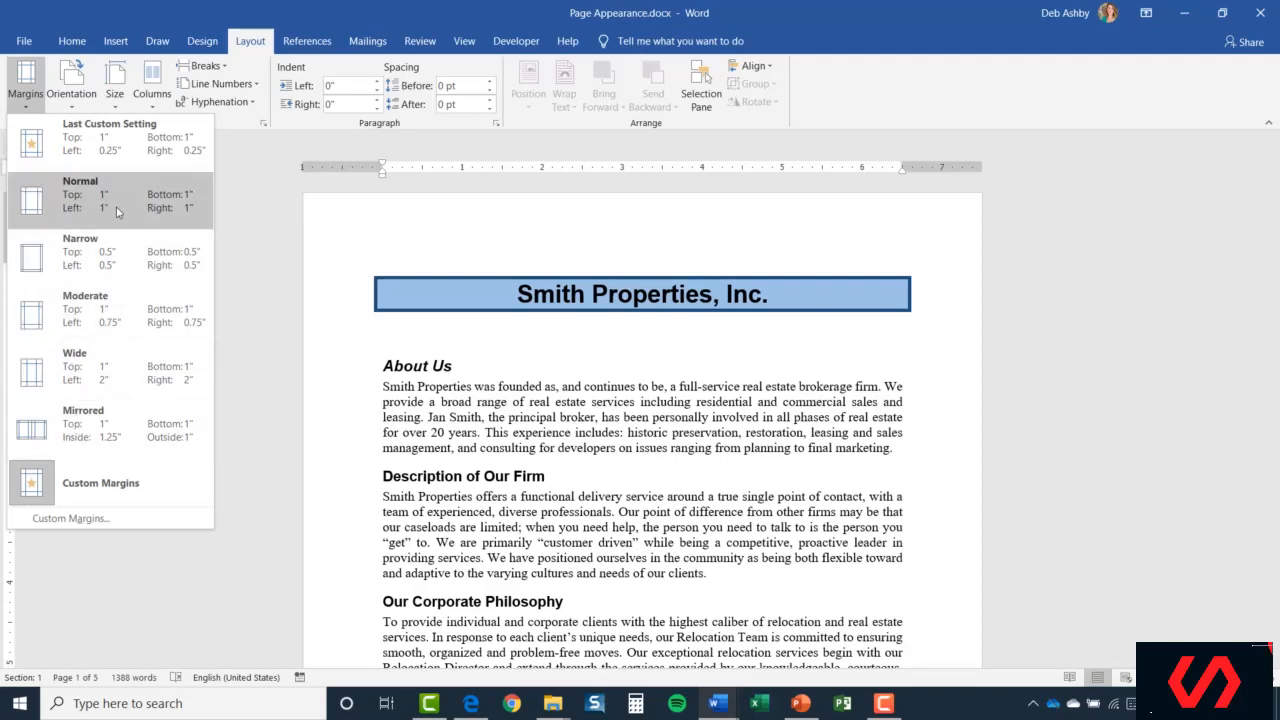
{"action": "left_click", "coordinate": [115, 263]}
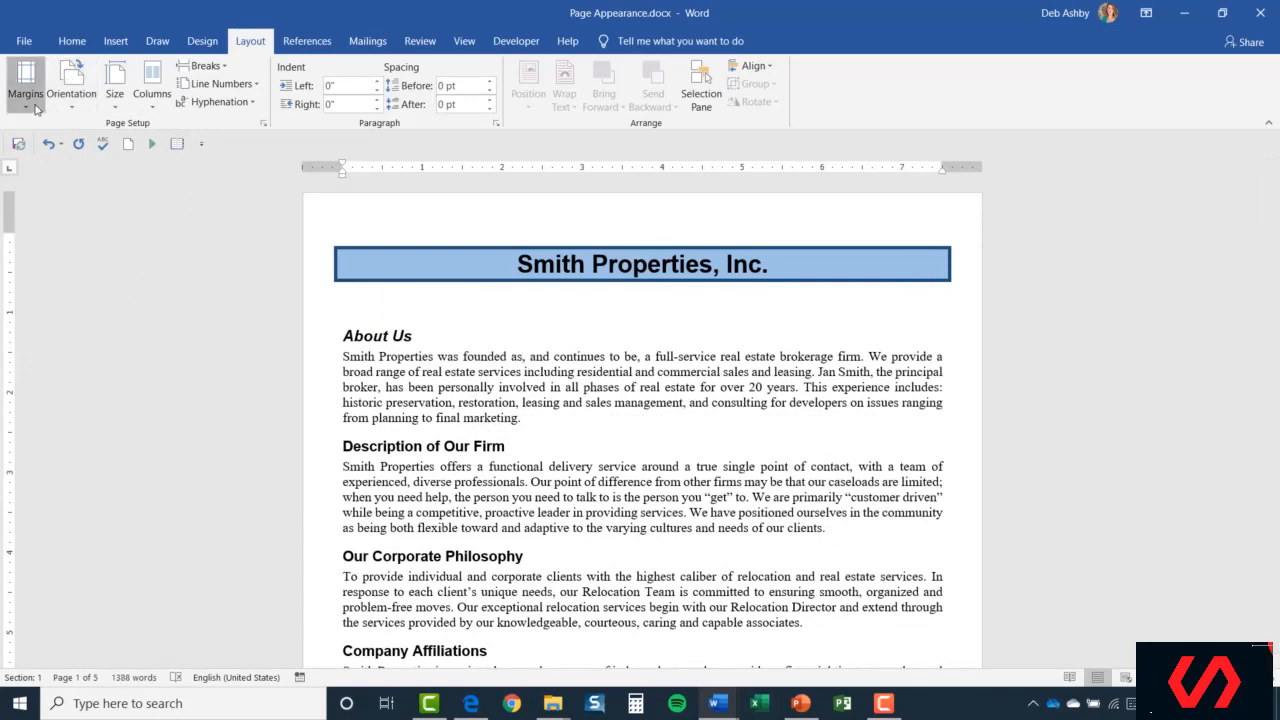
{"action": "left_click", "coordinate": [26, 90]}
{"action": "left_click", "coordinate": [86, 308]}
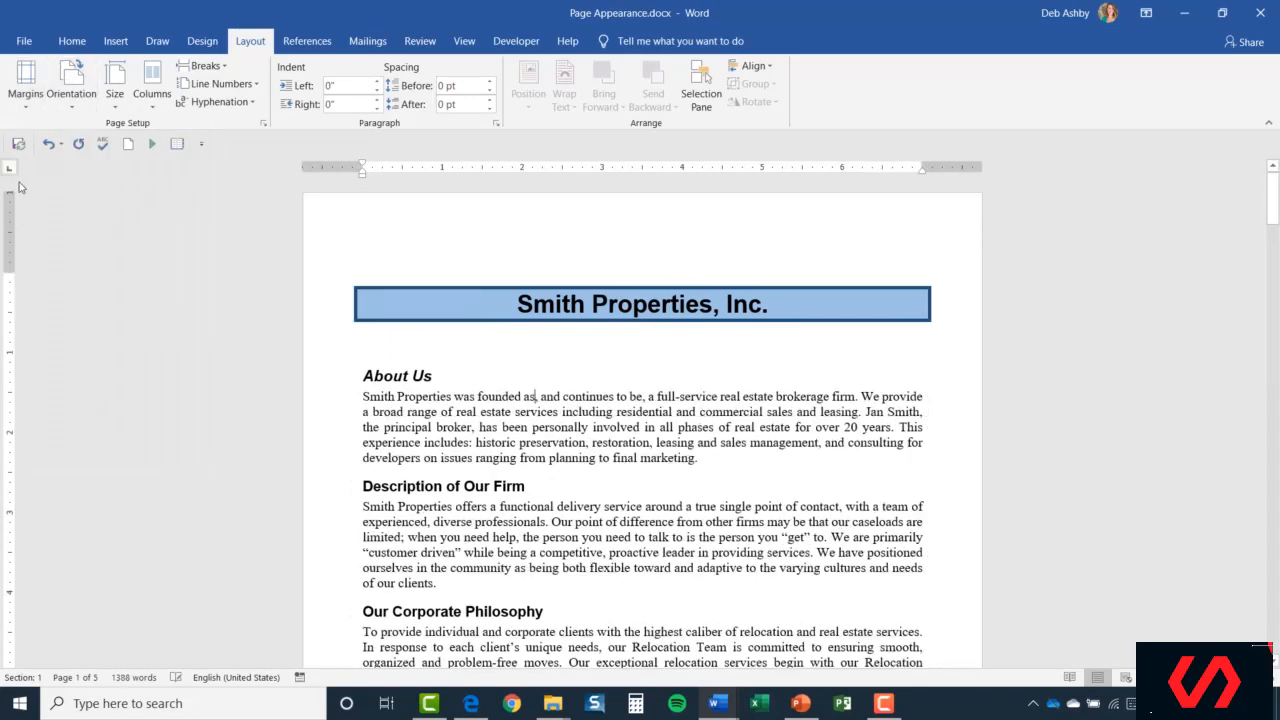
{"action": "left_click", "coordinate": [26, 88]}
{"action": "left_click", "coordinate": [80, 370]}
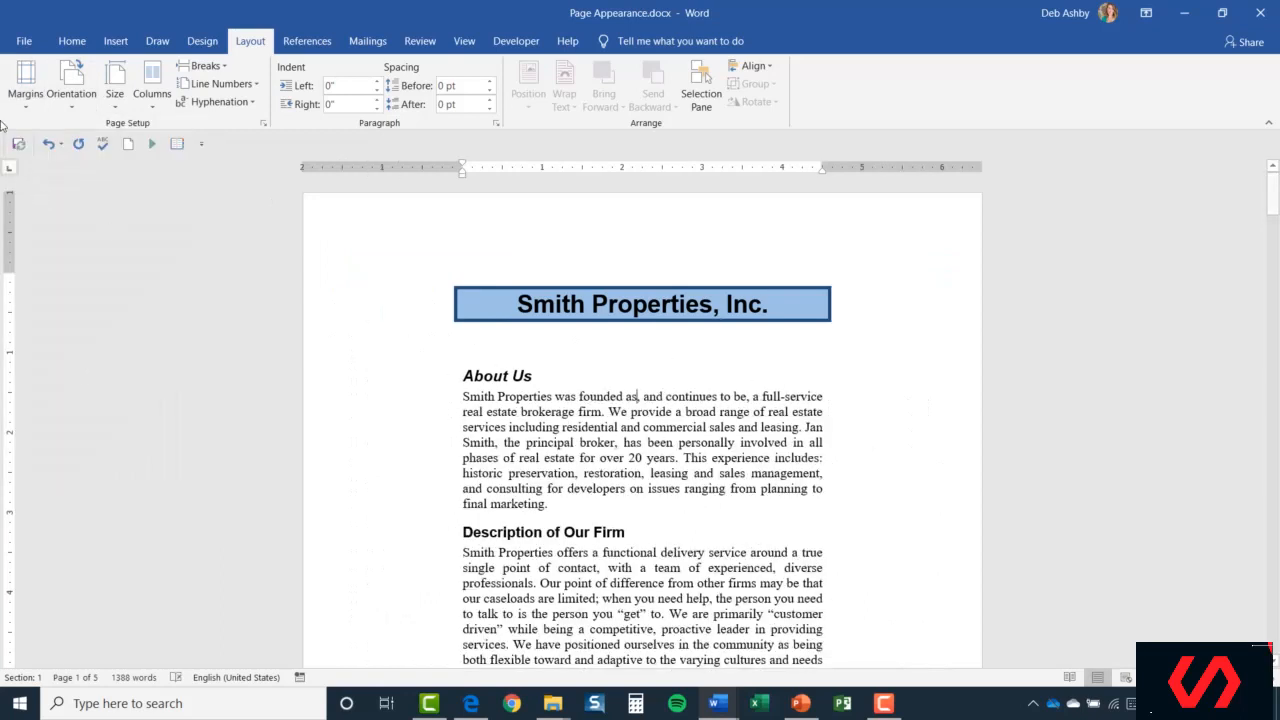
Restore Normal 1" margins and open Custom Margins in Page Setup.
{"action": "left_click", "coordinate": [26, 88]}
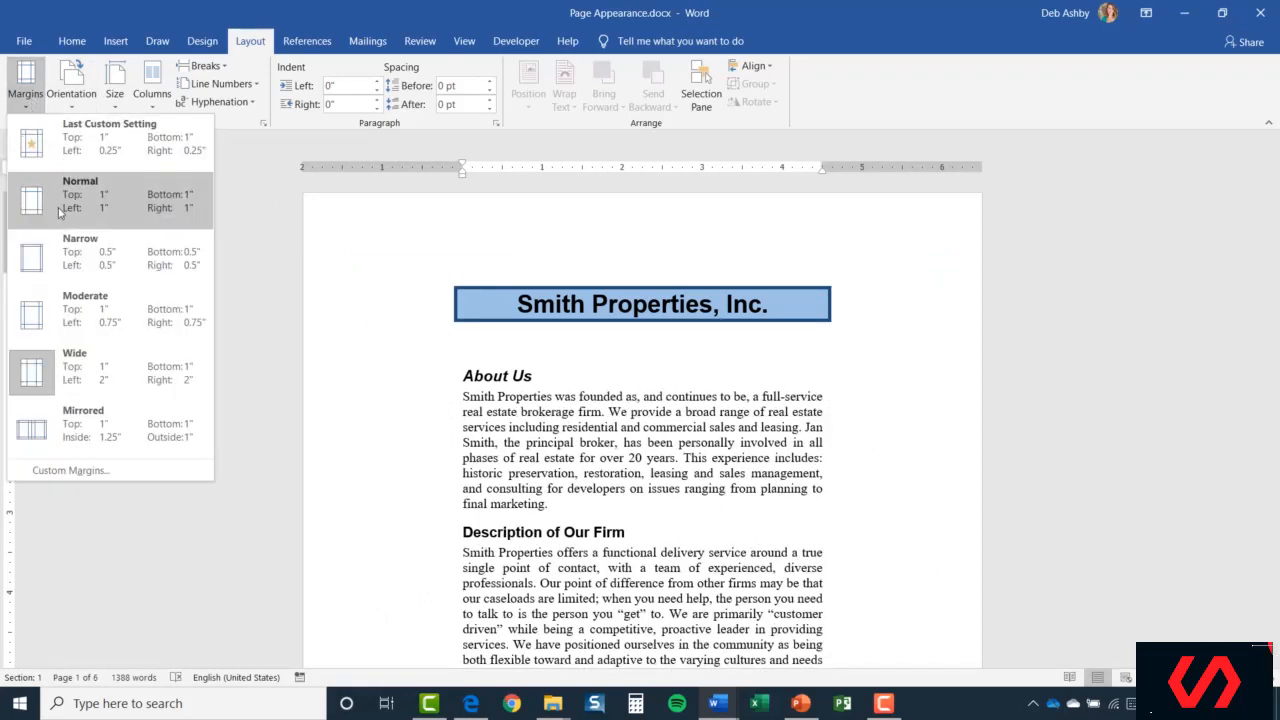
{"action": "left_click", "coordinate": [89, 207]}
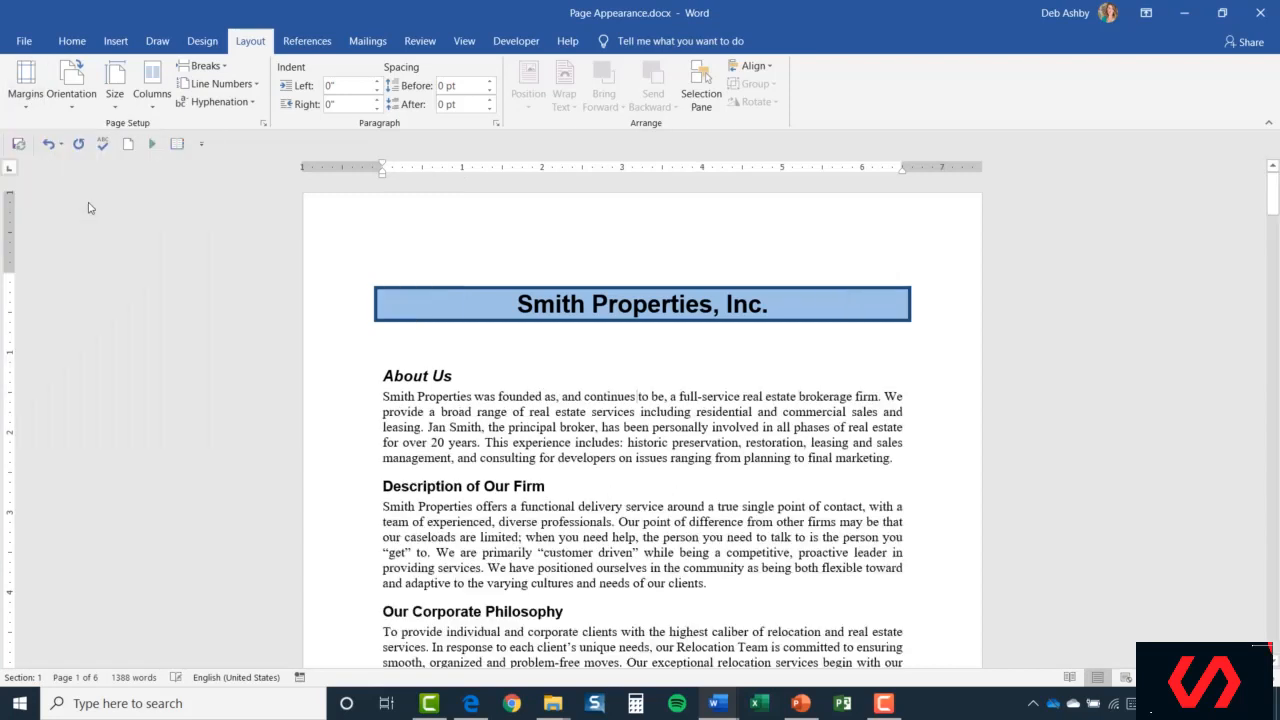
{"action": "left_click", "coordinate": [26, 80]}
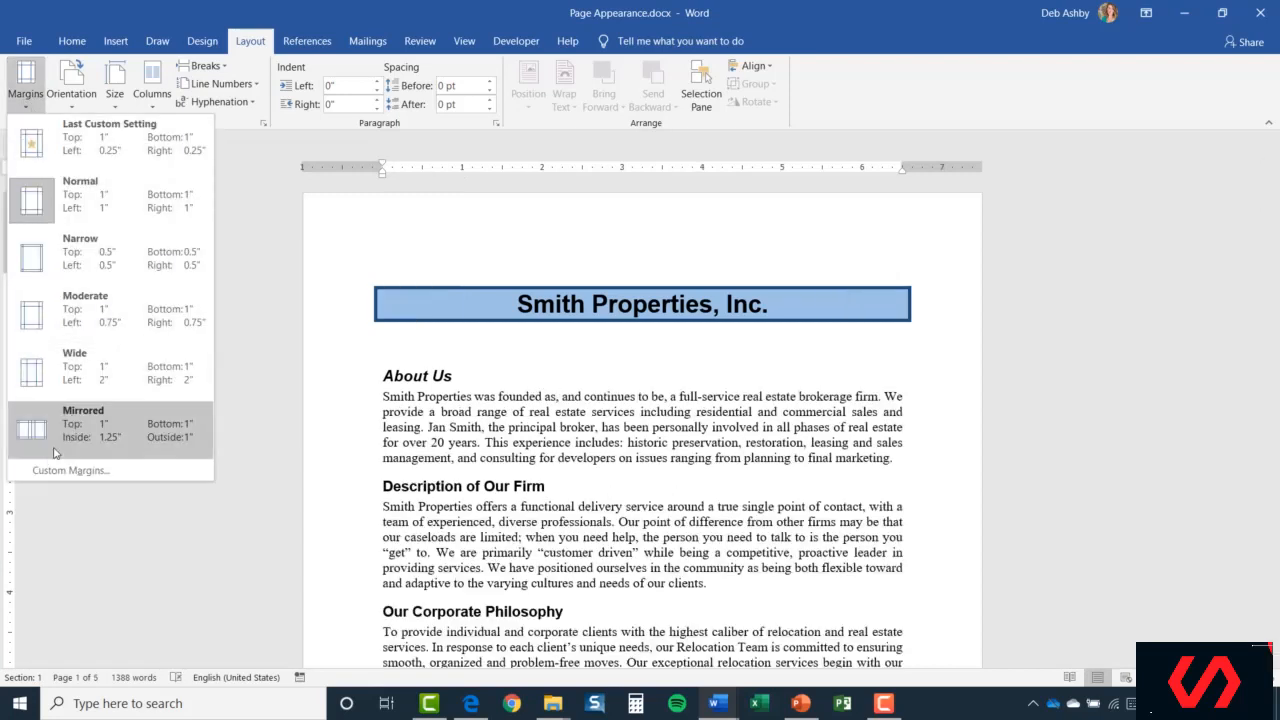
{"action": "left_click", "coordinate": [130, 472]}
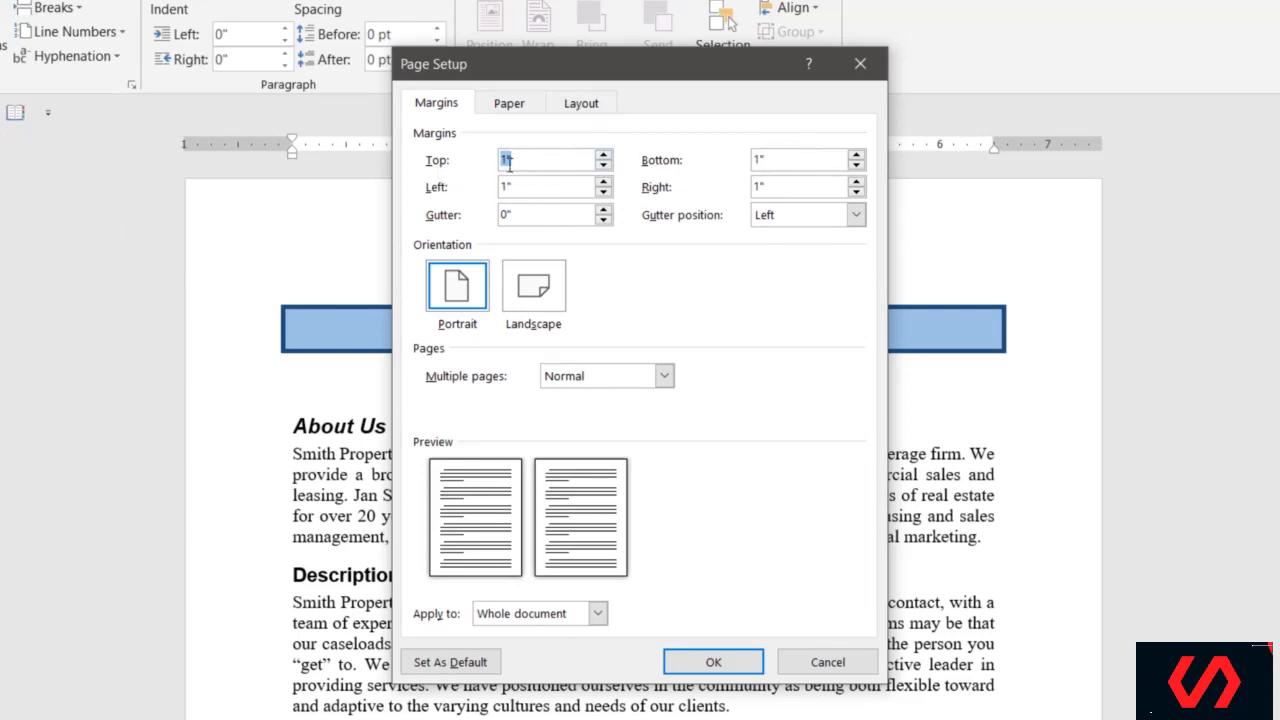
{"action": "left_click", "coordinate": [603, 156]}
{"action": "left_click", "coordinate": [603, 156]}
{"action": "left_click", "coordinate": [605, 165]}
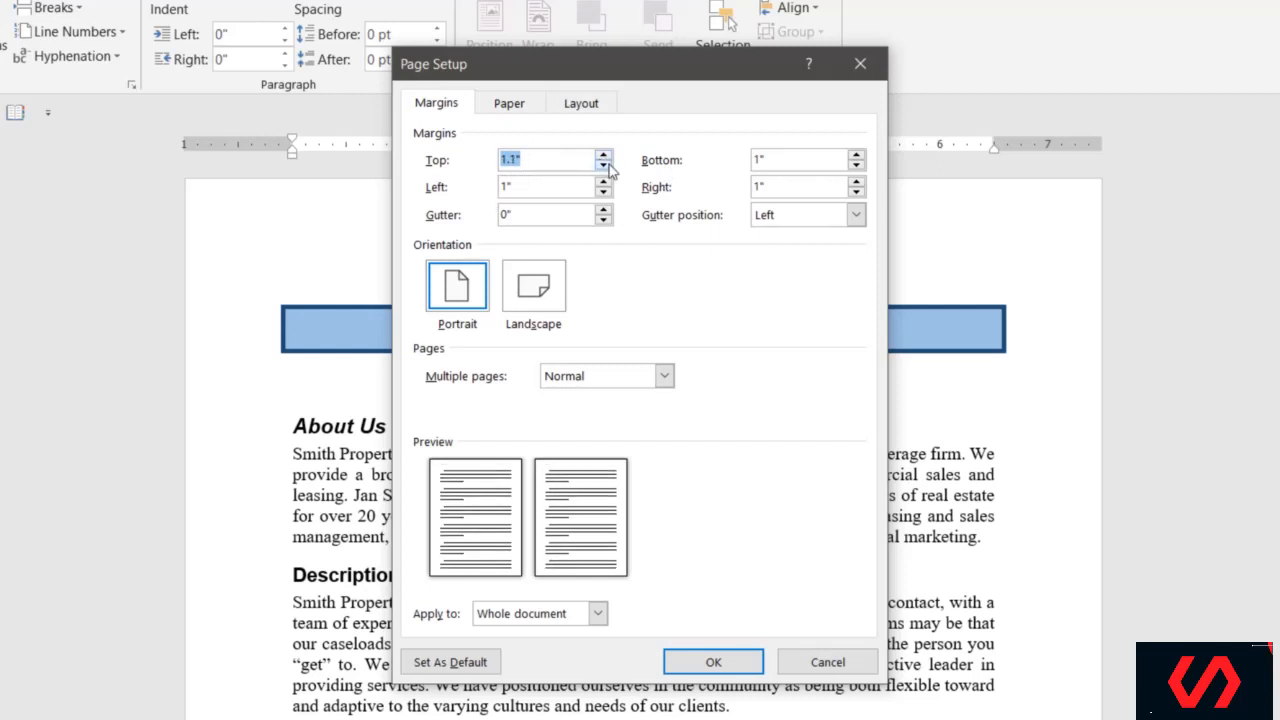
{"action": "left_click", "coordinate": [605, 165]}
{"action": "left_click", "coordinate": [608, 155]}
{"action": "left_click", "coordinate": [604, 155]}
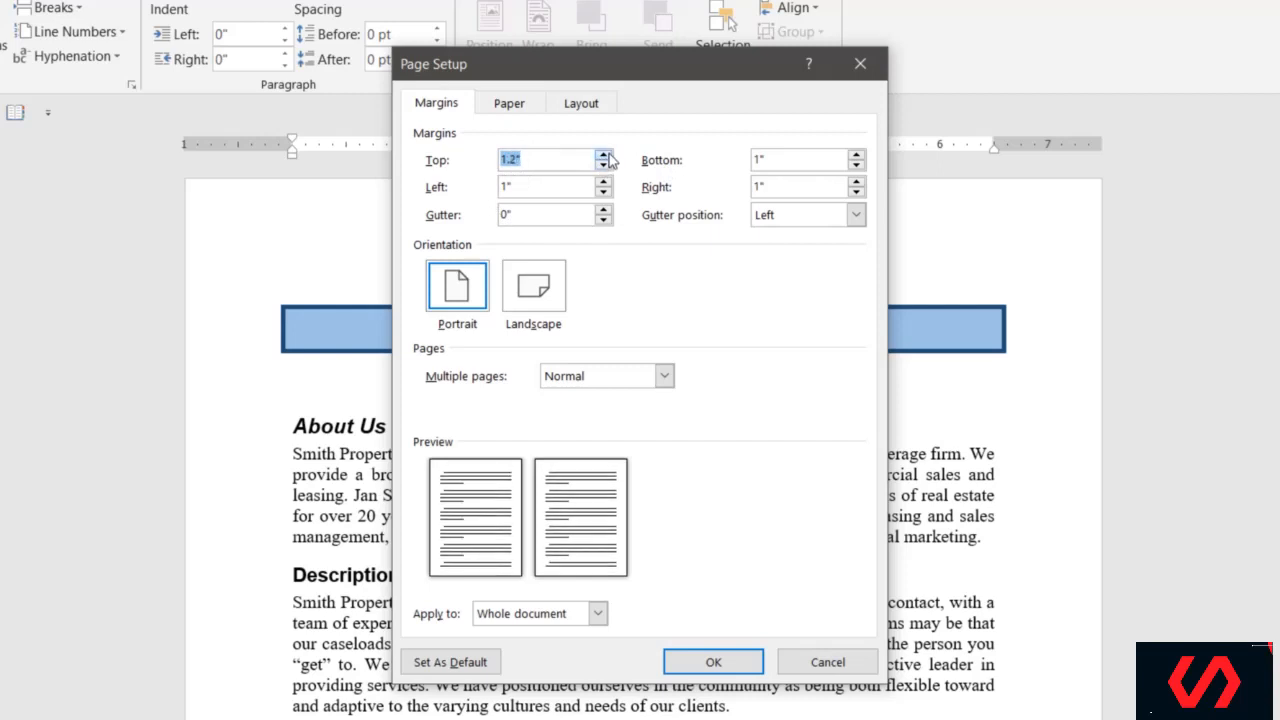
{"action": "left_click", "coordinate": [609, 155]}
{"action": "left_click", "coordinate": [609, 155]}
{"action": "left_click", "coordinate": [609, 155]}
{"action": "left_click", "coordinate": [605, 165]}
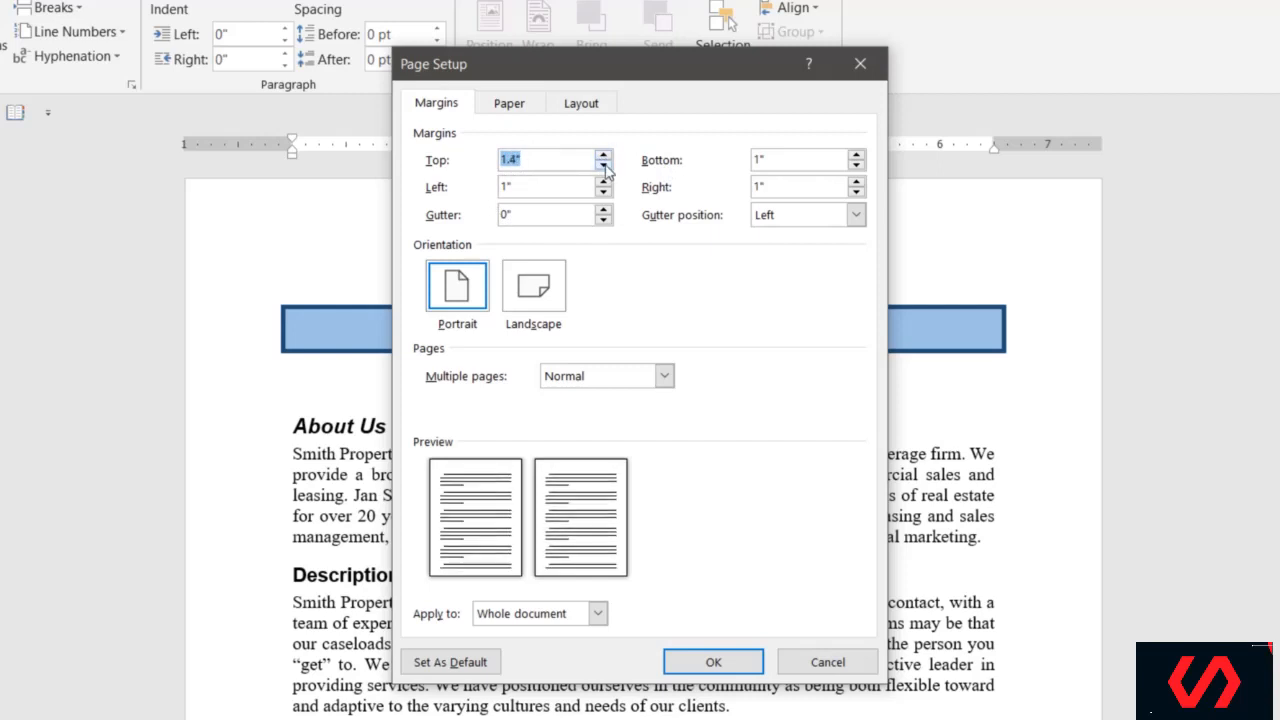
{"action": "left_click", "coordinate": [605, 165]}
{"action": "left_click", "coordinate": [605, 165]}
{"action": "left_click", "coordinate": [605, 165]}
{"action": "left_click", "coordinate": [605, 165]}
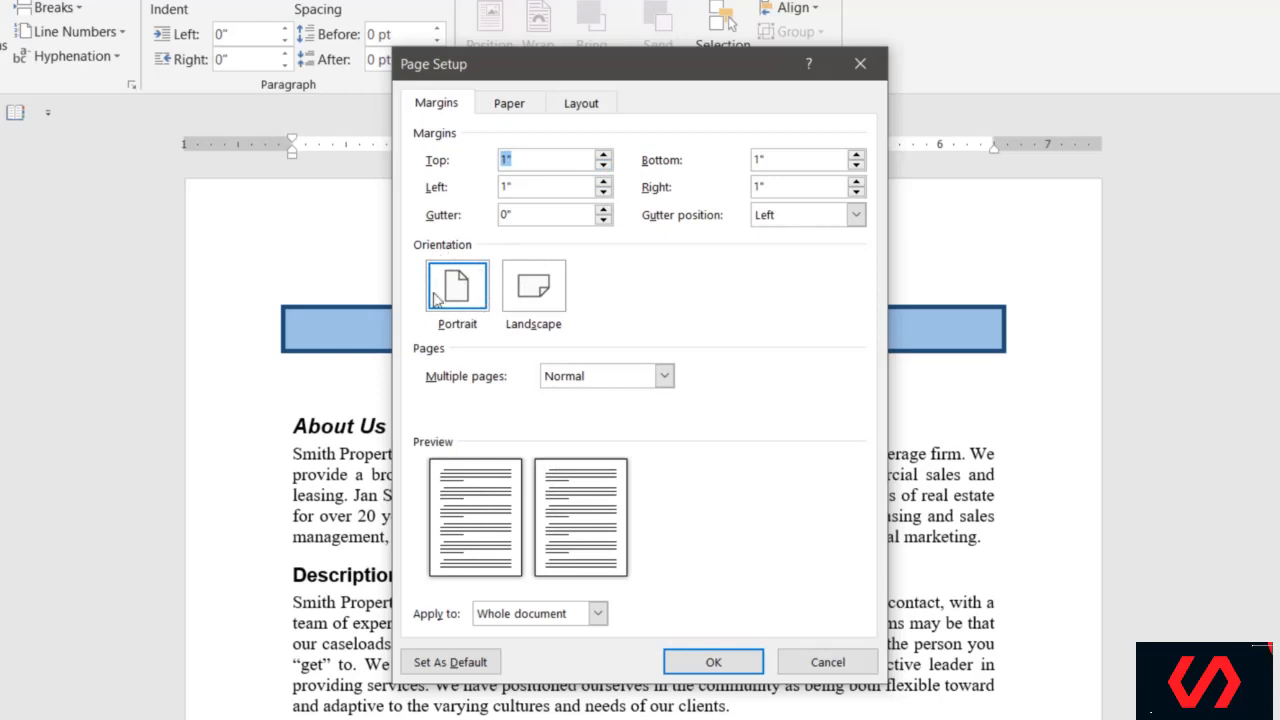
{"action": "left_click", "coordinate": [532, 292]}
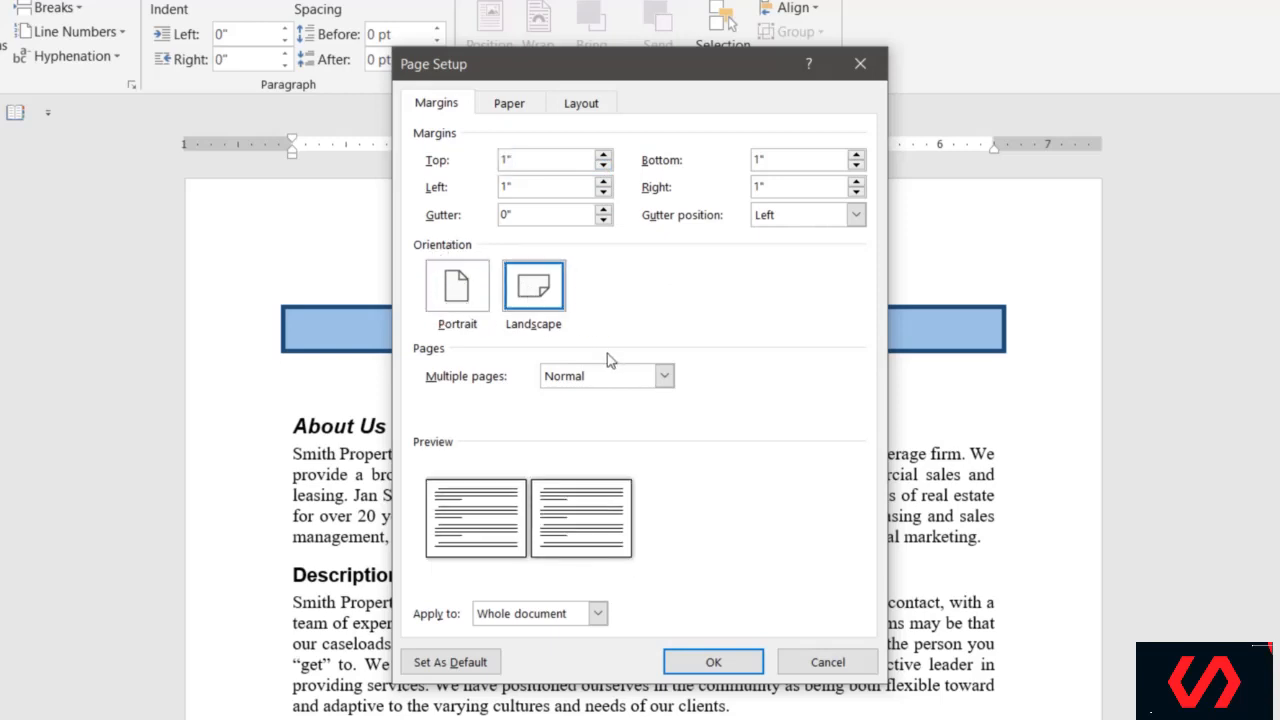
{"action": "left_click", "coordinate": [462, 296]}
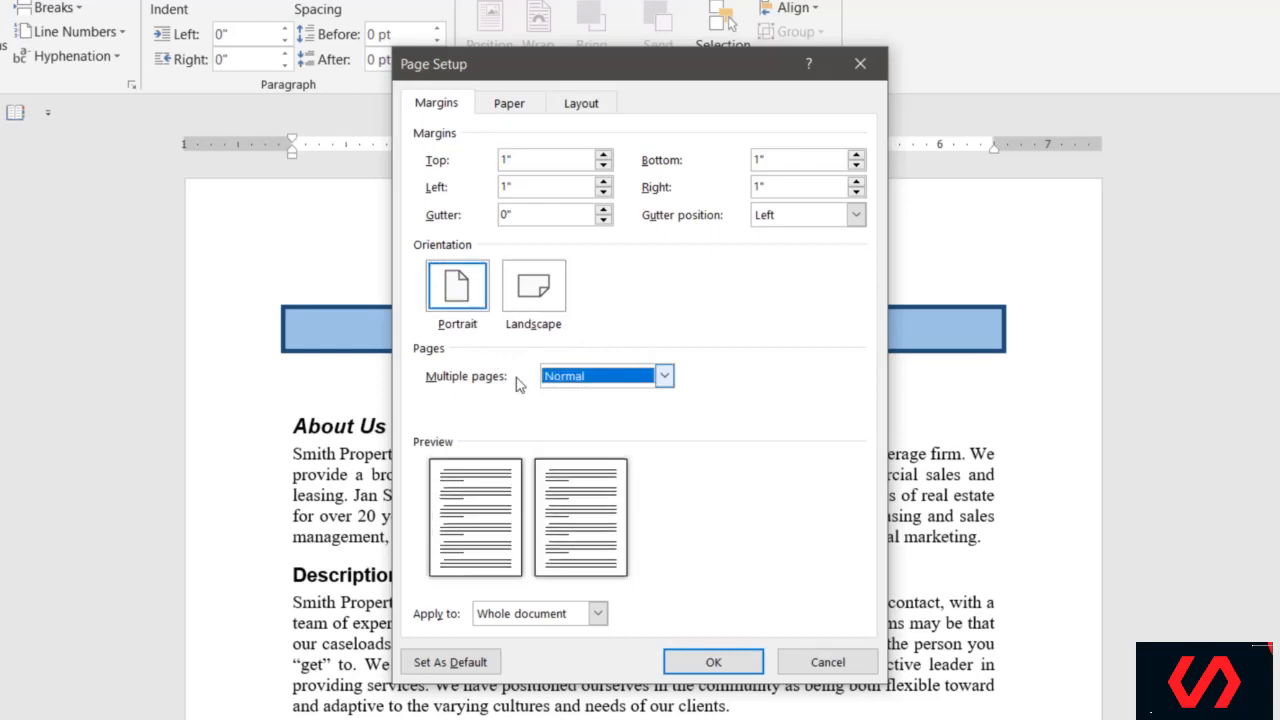
{"action": "left_click", "coordinate": [665, 376]}
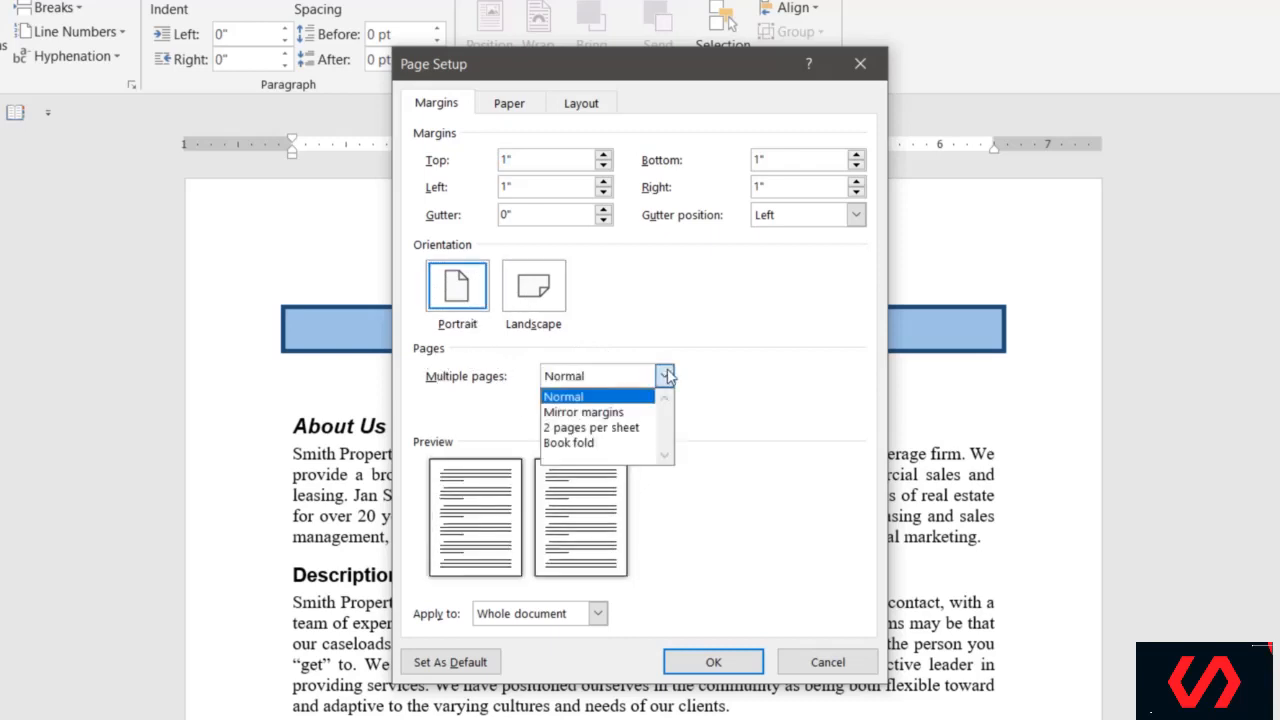
{"action": "left_click", "coordinate": [634, 413]}
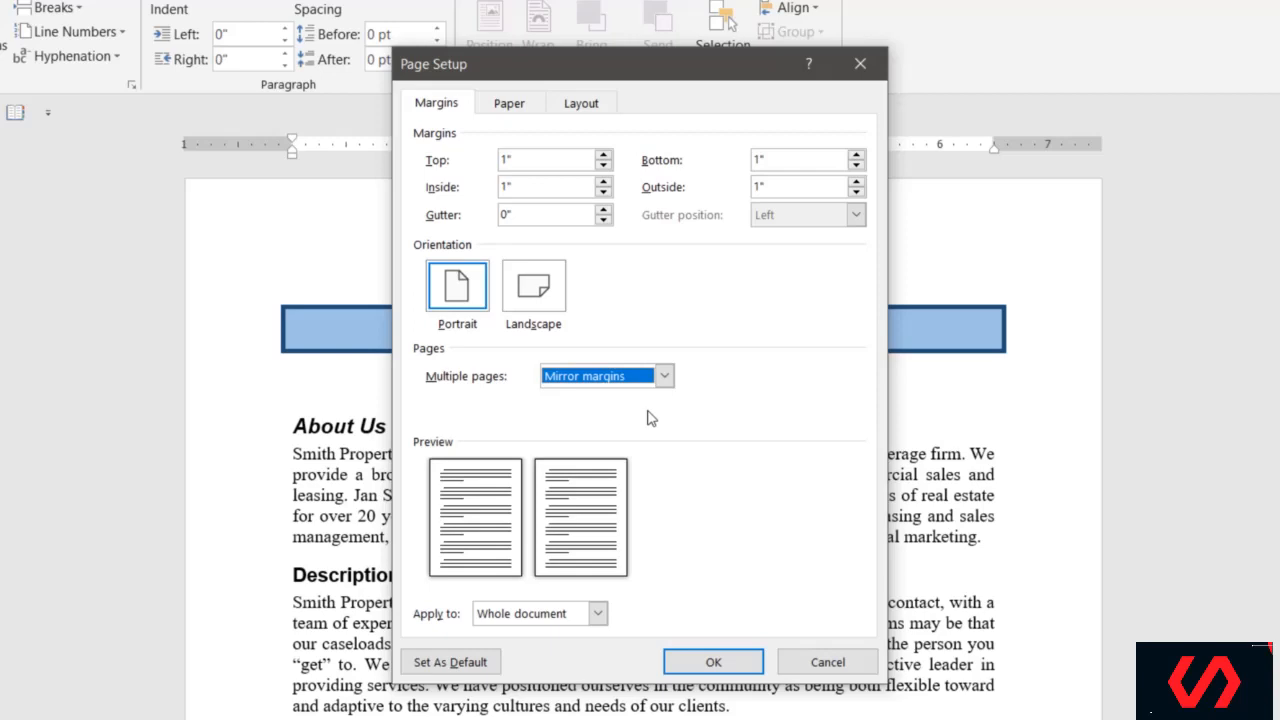
{"action": "left_click", "coordinate": [665, 377]}
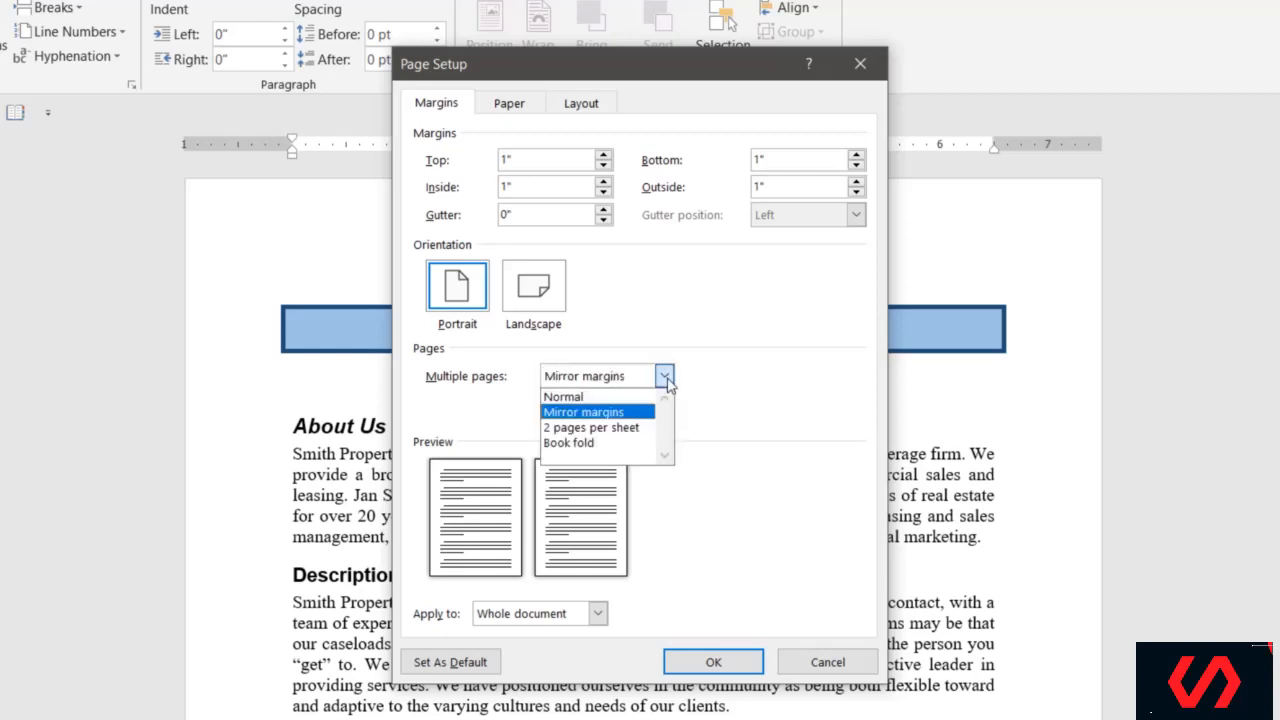
{"action": "left_click", "coordinate": [607, 443]}
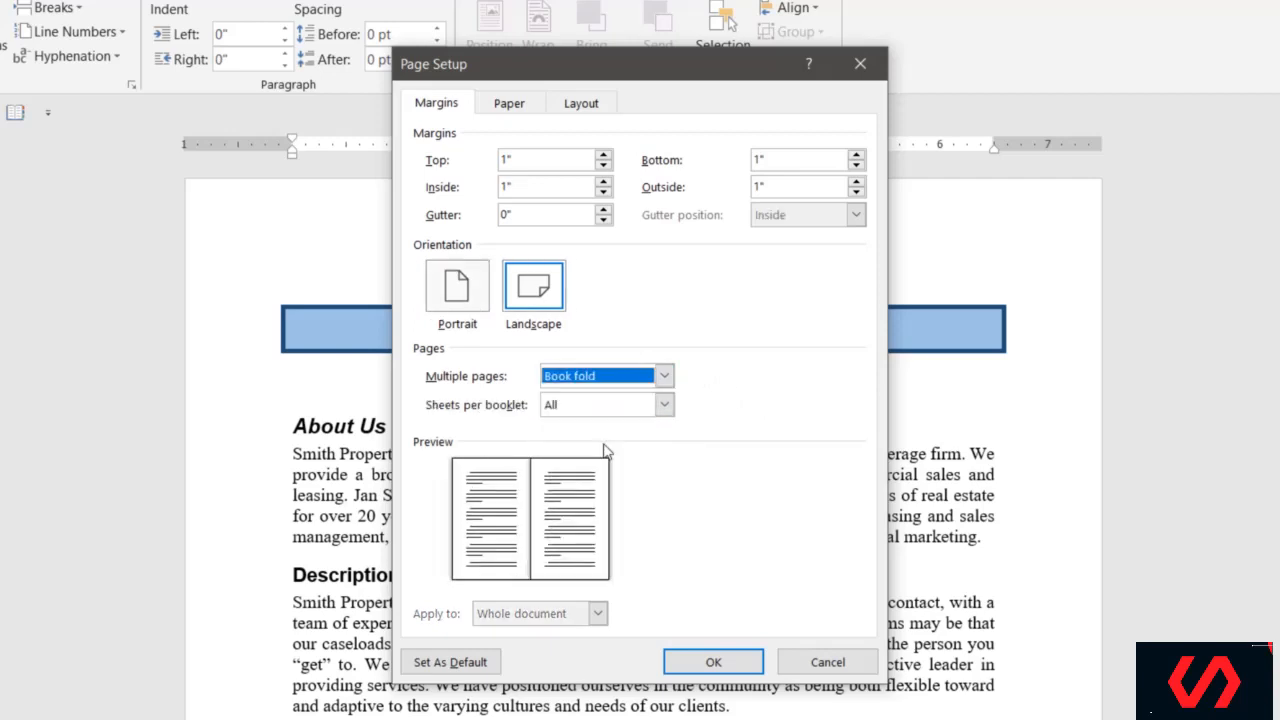
{"action": "left_click", "coordinate": [663, 376]}
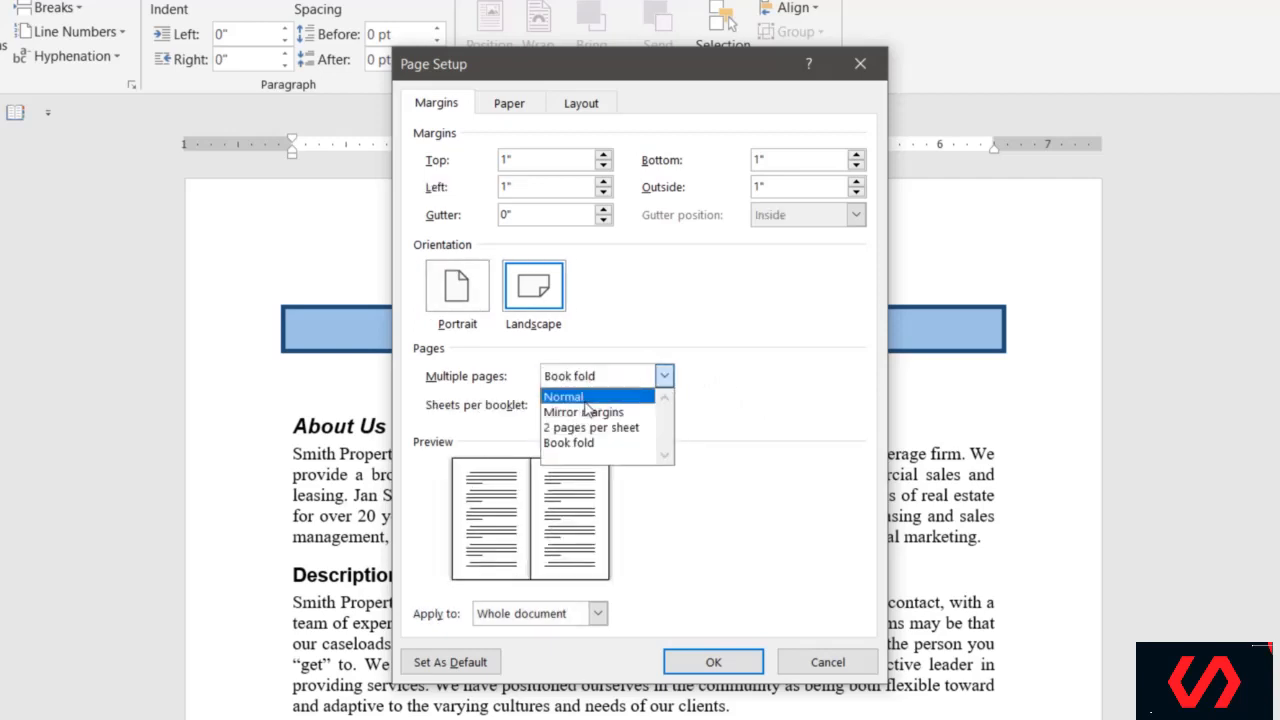
{"action": "left_click", "coordinate": [588, 398]}
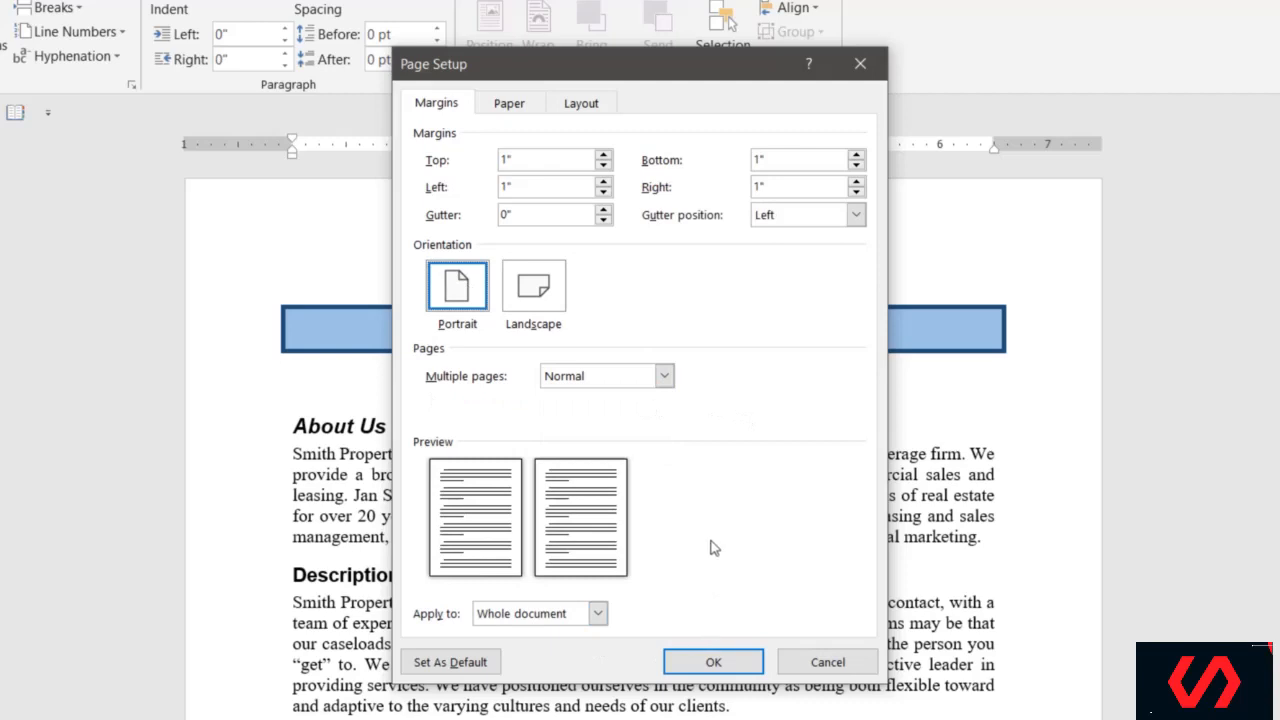
{"action": "left_click", "coordinate": [597, 614]}
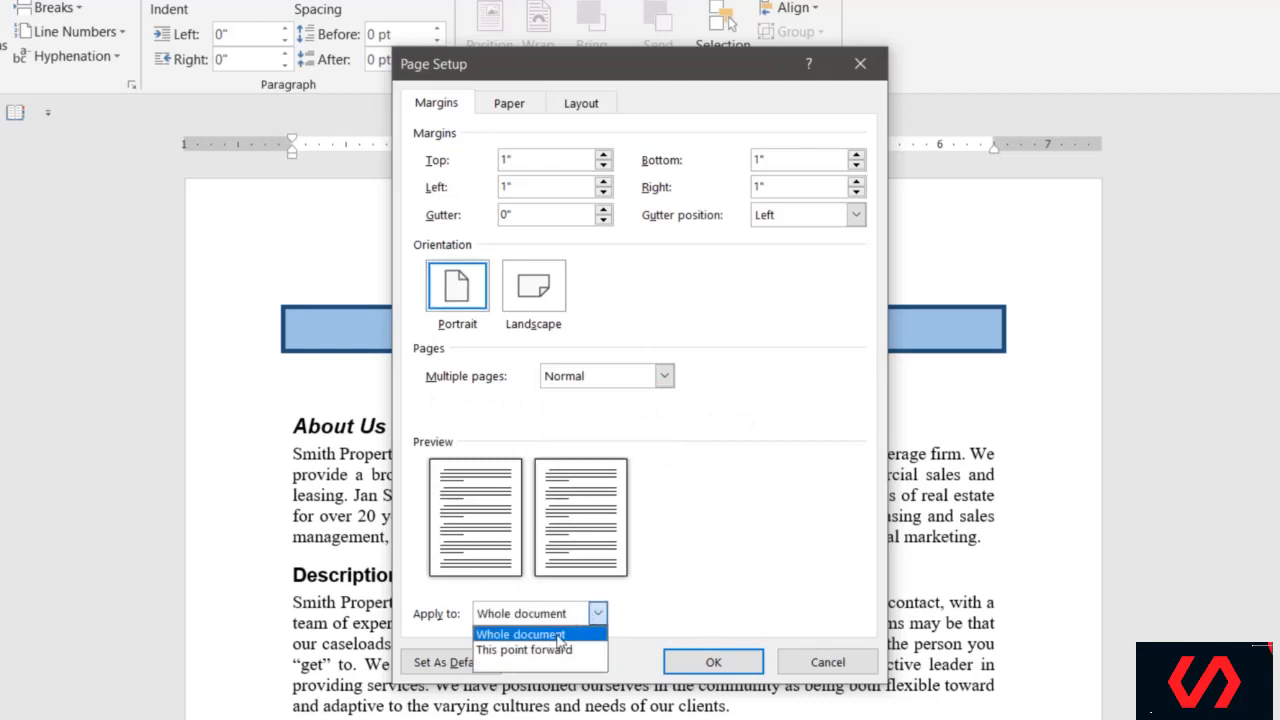
{"action": "left_click", "coordinate": [606, 633]}
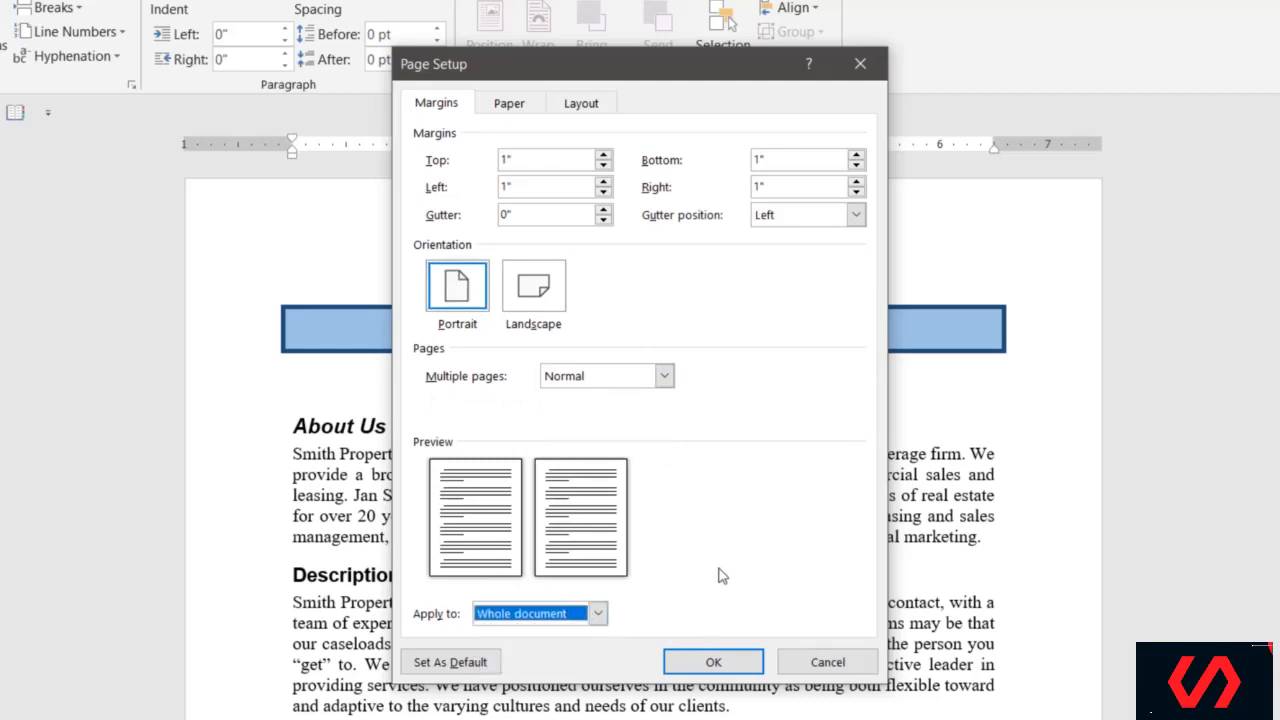
{"action": "left_click", "coordinate": [590, 619]}
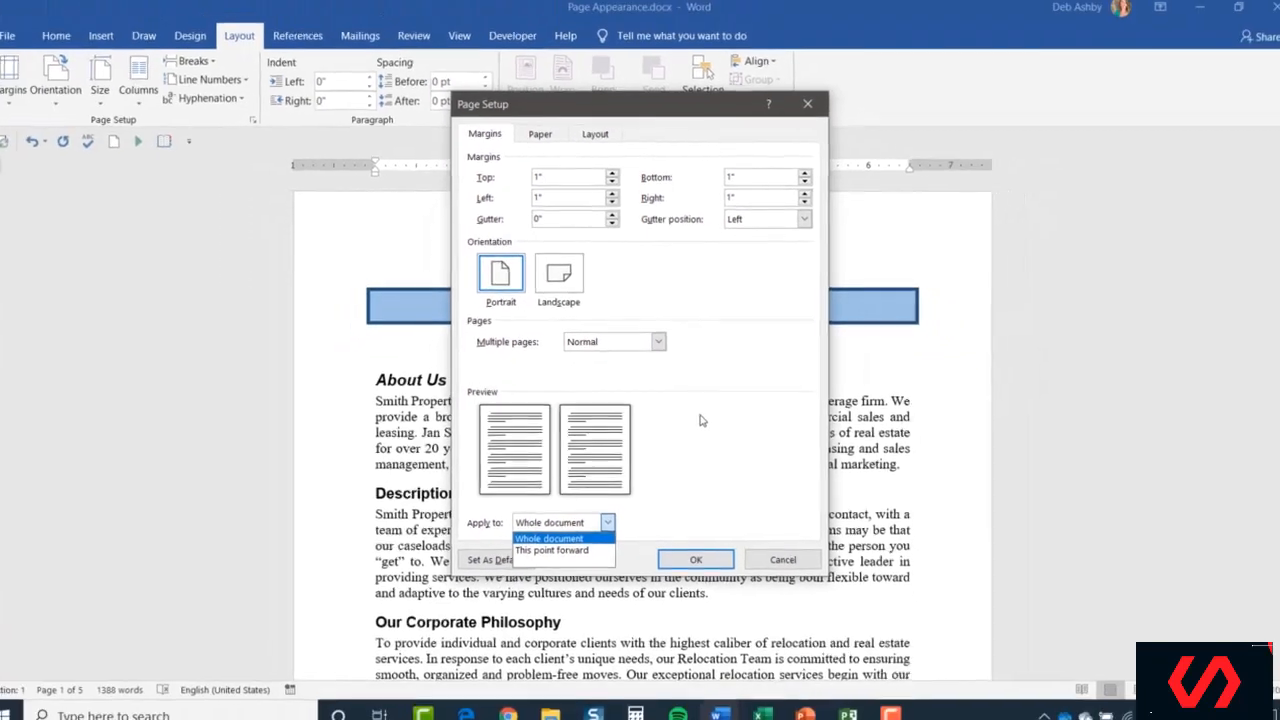
{"action": "left_click", "coordinate": [721, 478]}
Accept Page Setup, keep Portrait orientation, and show the paper size list.
{"action": "left_click", "coordinate": [694, 552]}
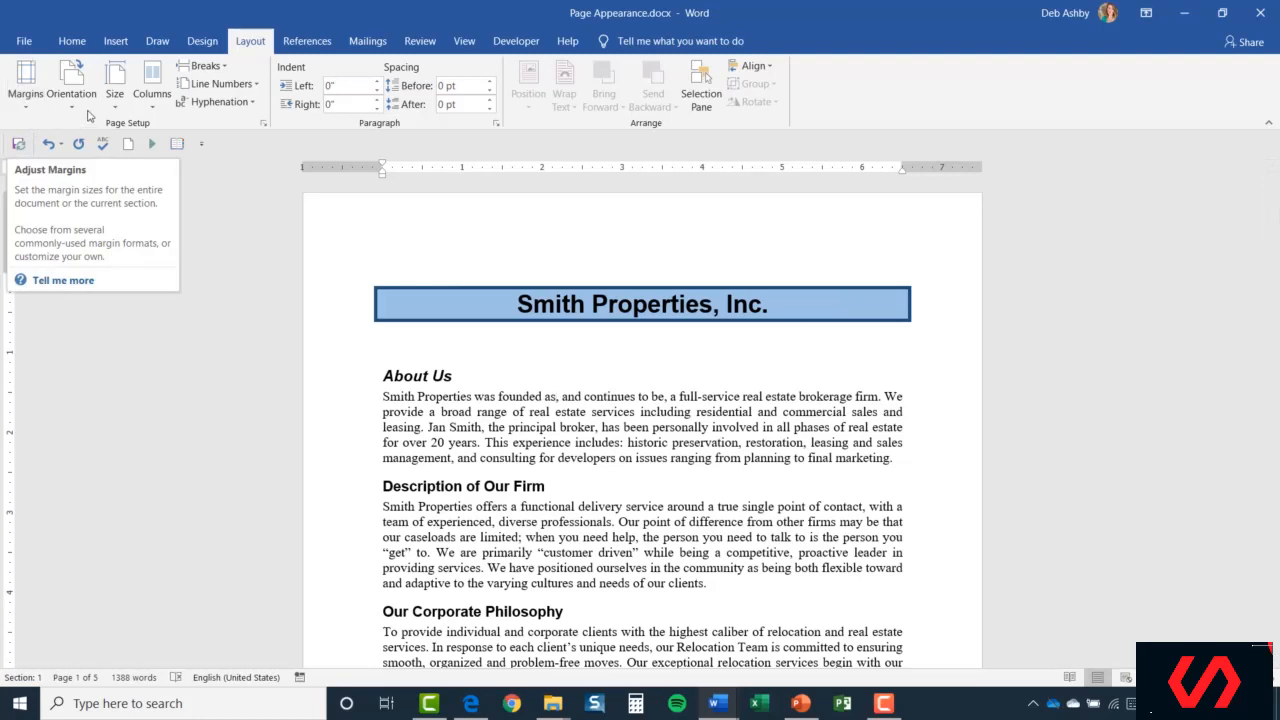
{"action": "left_click", "coordinate": [72, 100]}
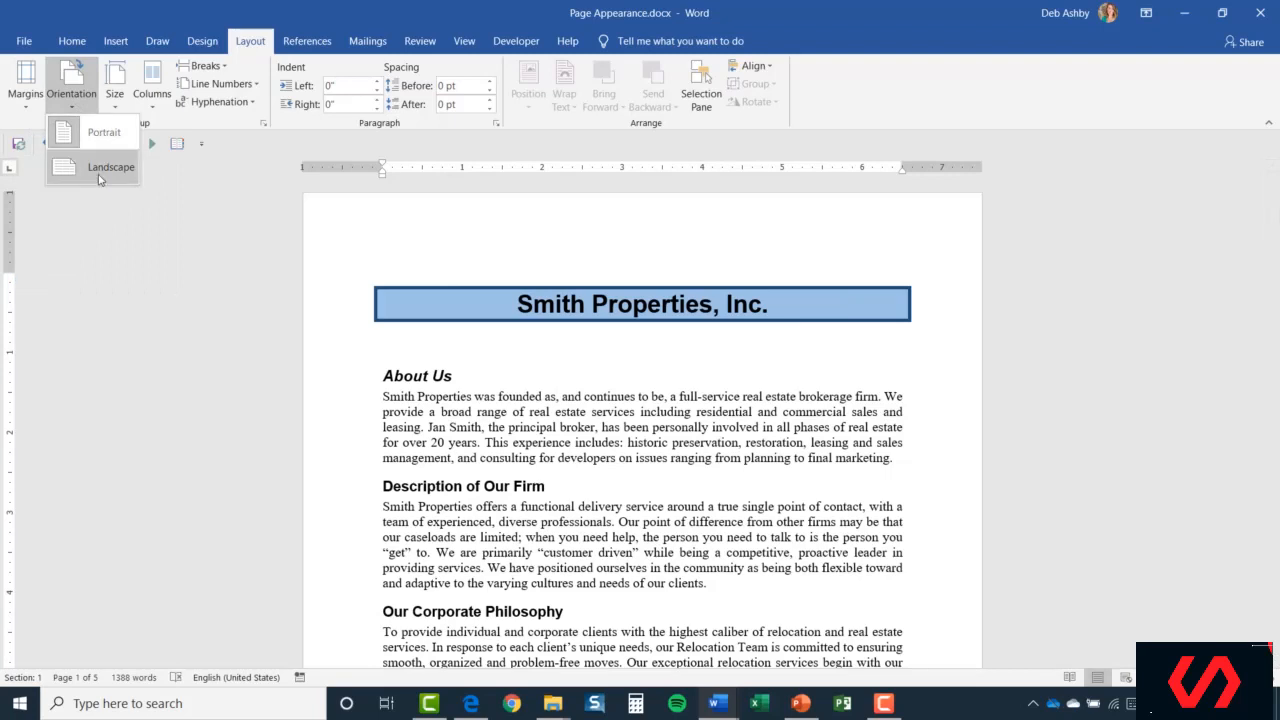
{"action": "left_click", "coordinate": [115, 106]}
{"action": "left_click", "coordinate": [115, 106]}
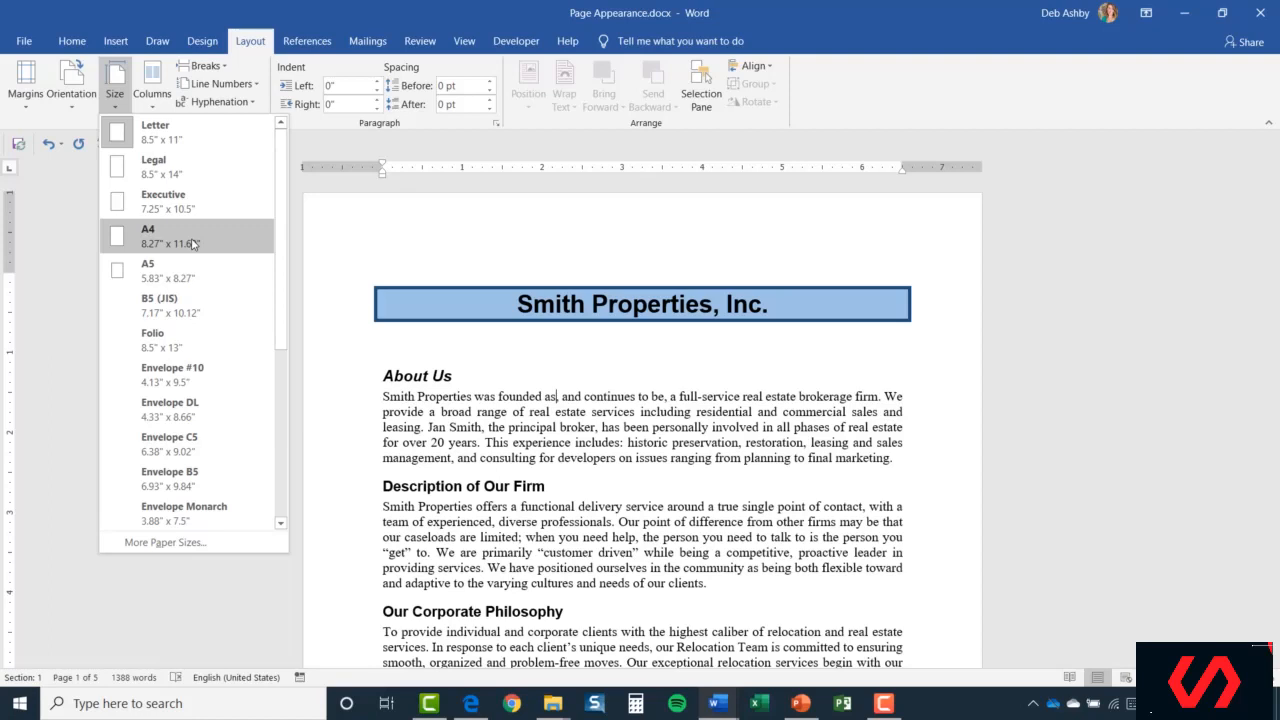
{"action": "left_click_drag", "start_coordinate": [281, 187], "coordinate": [281, 287]}
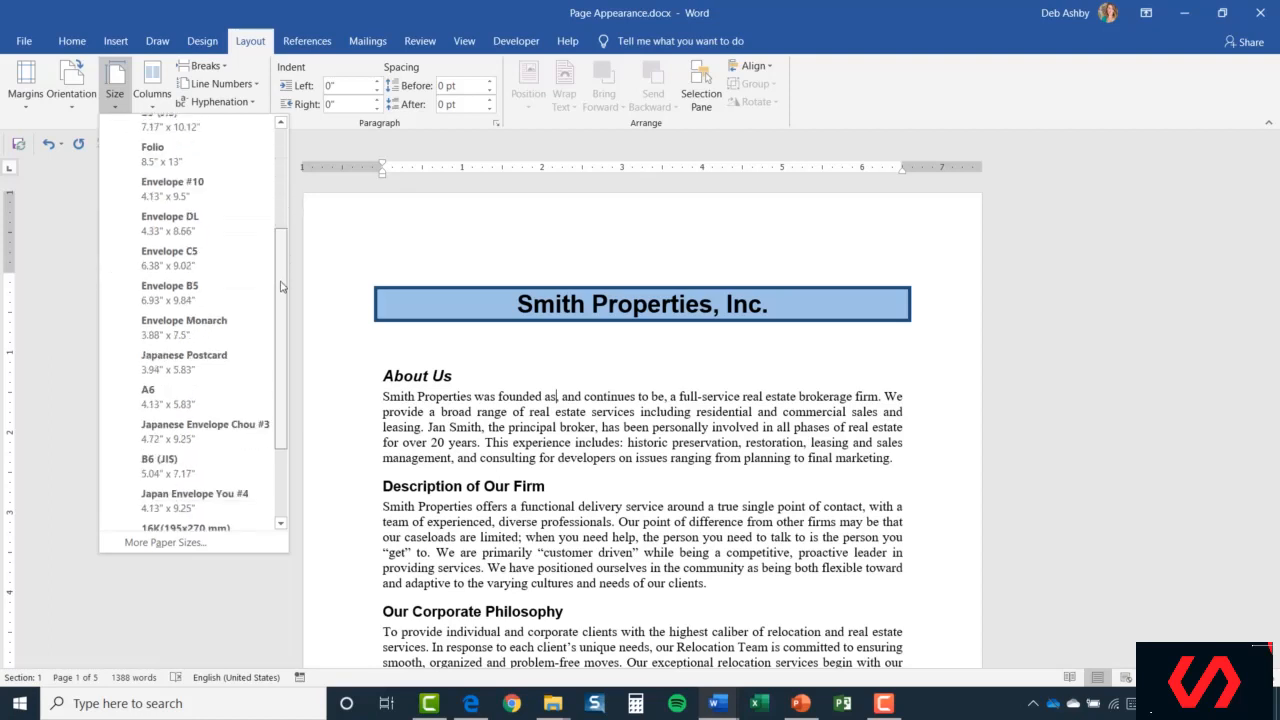
{"action": "scroll", "coordinate": [265, 275], "scroll_direction": "up", "scroll_amount": 5}
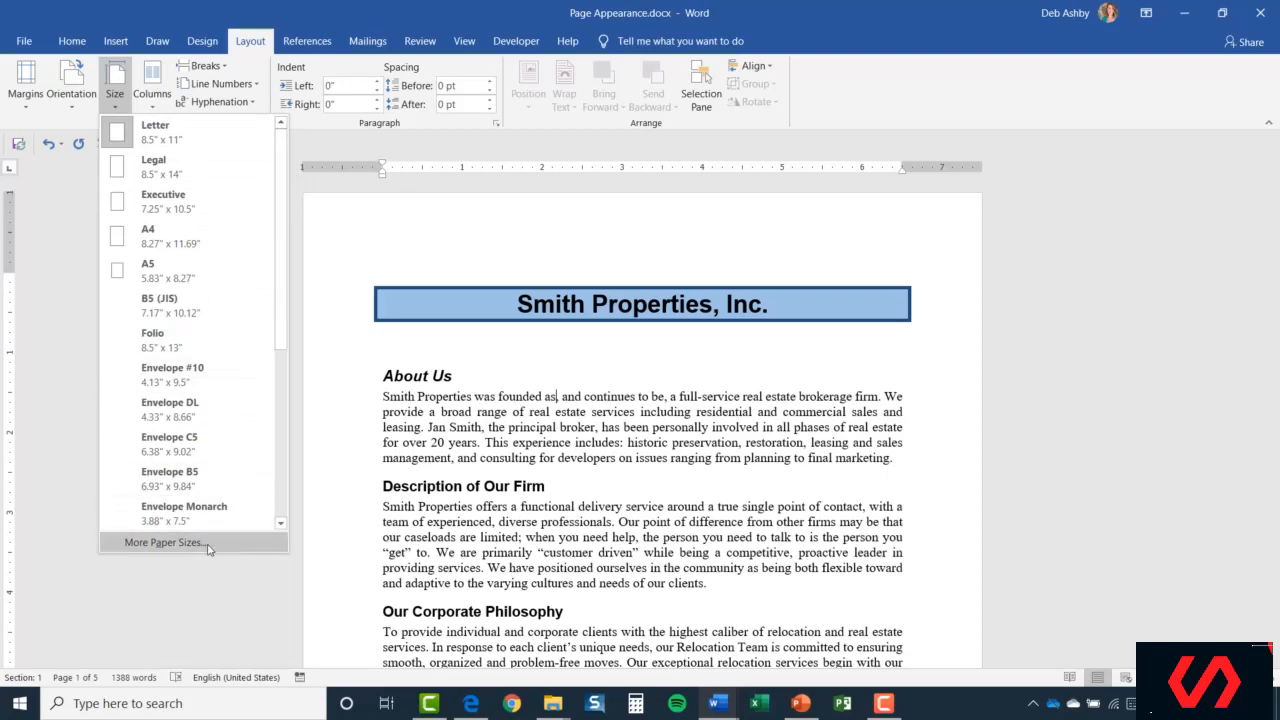
{"action": "left_click", "coordinate": [165, 542]}
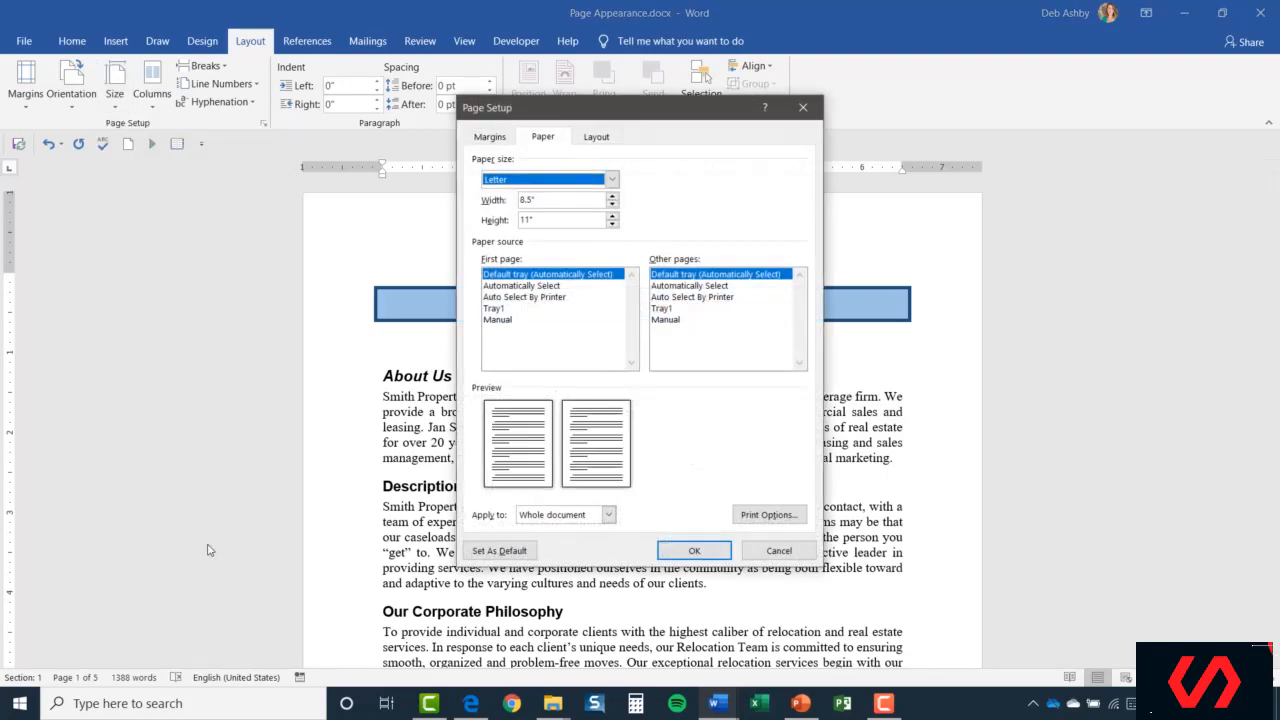
{"action": "left_click", "coordinate": [612, 179]}
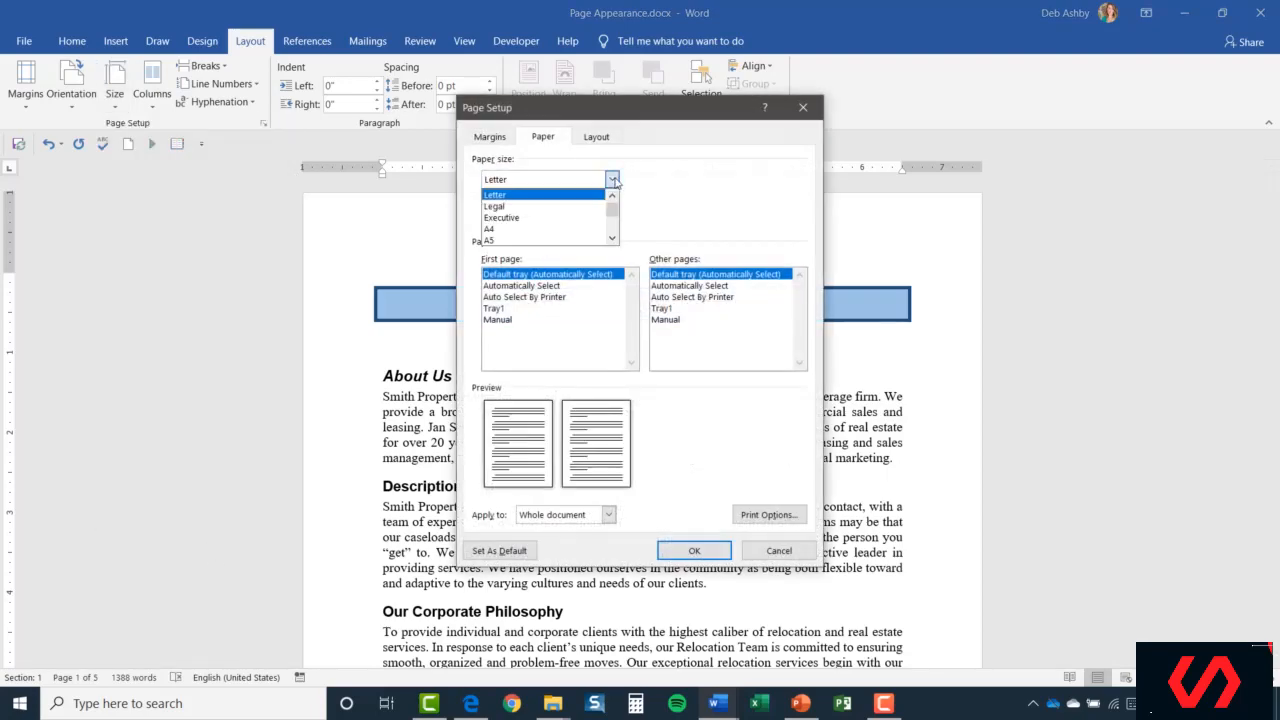
{"action": "left_click_drag", "start_coordinate": [613, 207], "coordinate": [676, 204]}
{"action": "left_click", "coordinate": [678, 205]}
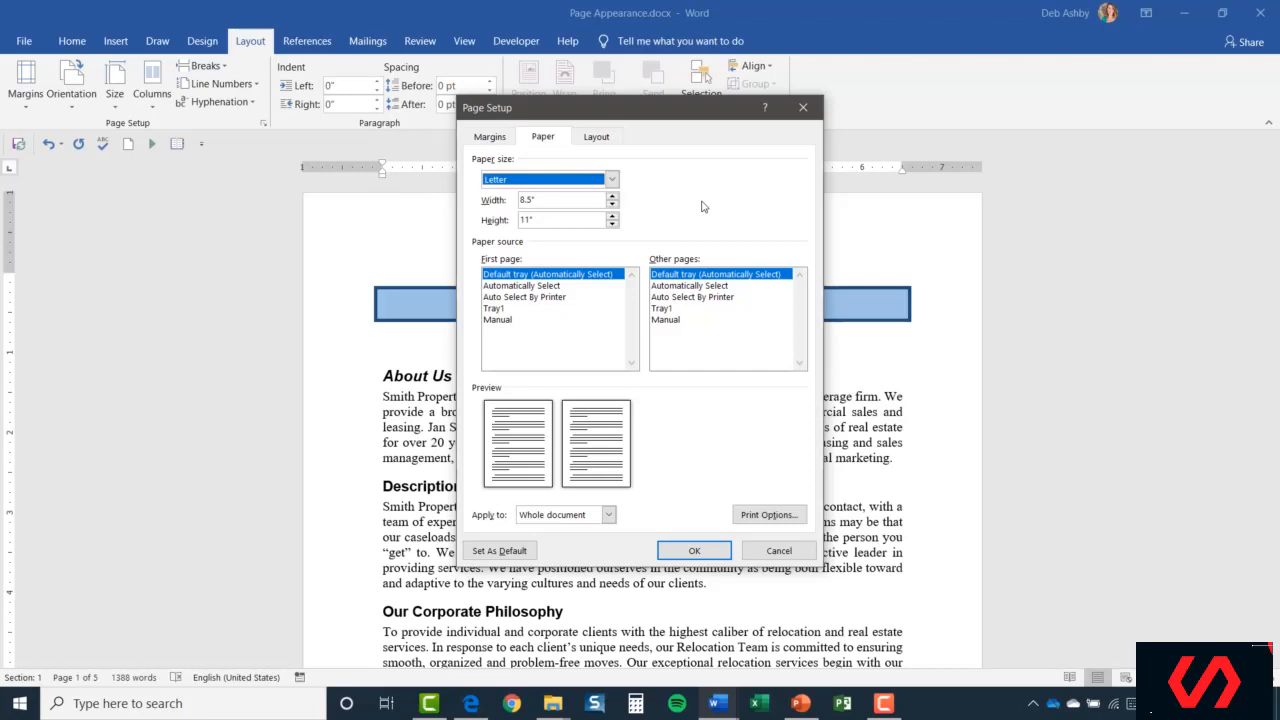
{"action": "left_click", "coordinate": [776, 553]}
{"action": "left_click", "coordinate": [155, 98]}
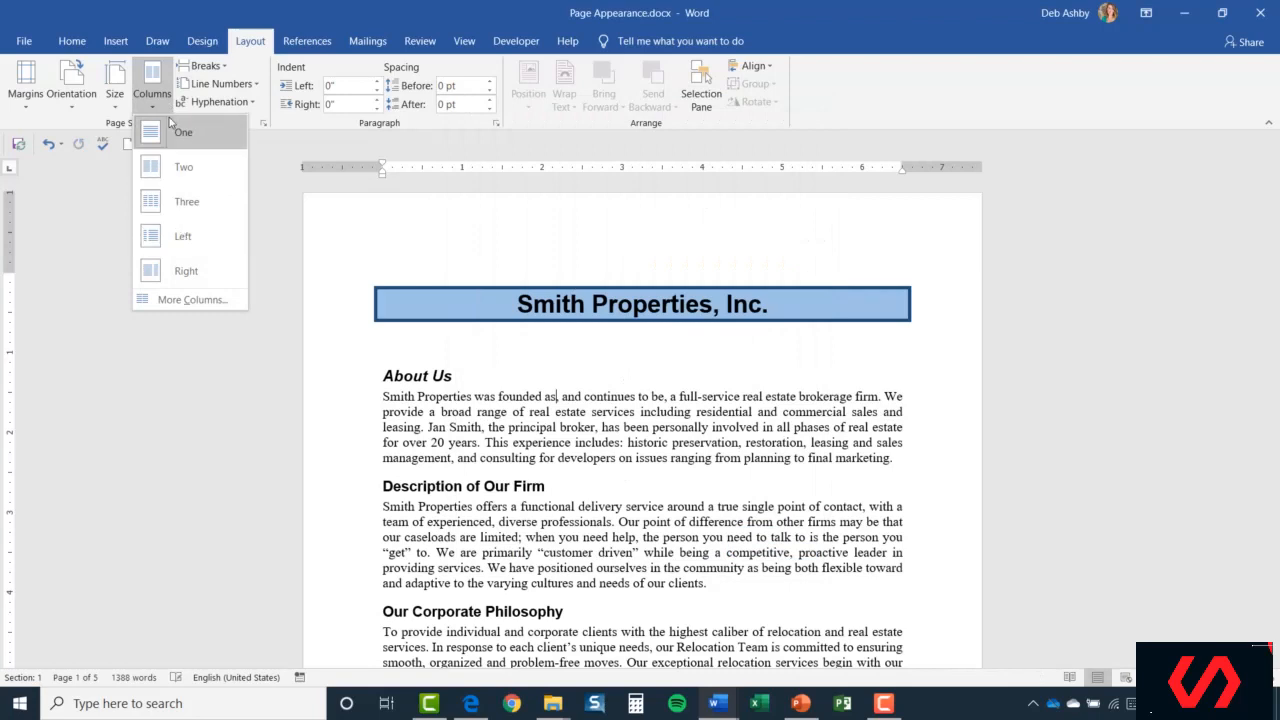
{"action": "left_click", "coordinate": [467, 224]}
{"action": "left_click", "coordinate": [227, 70]}
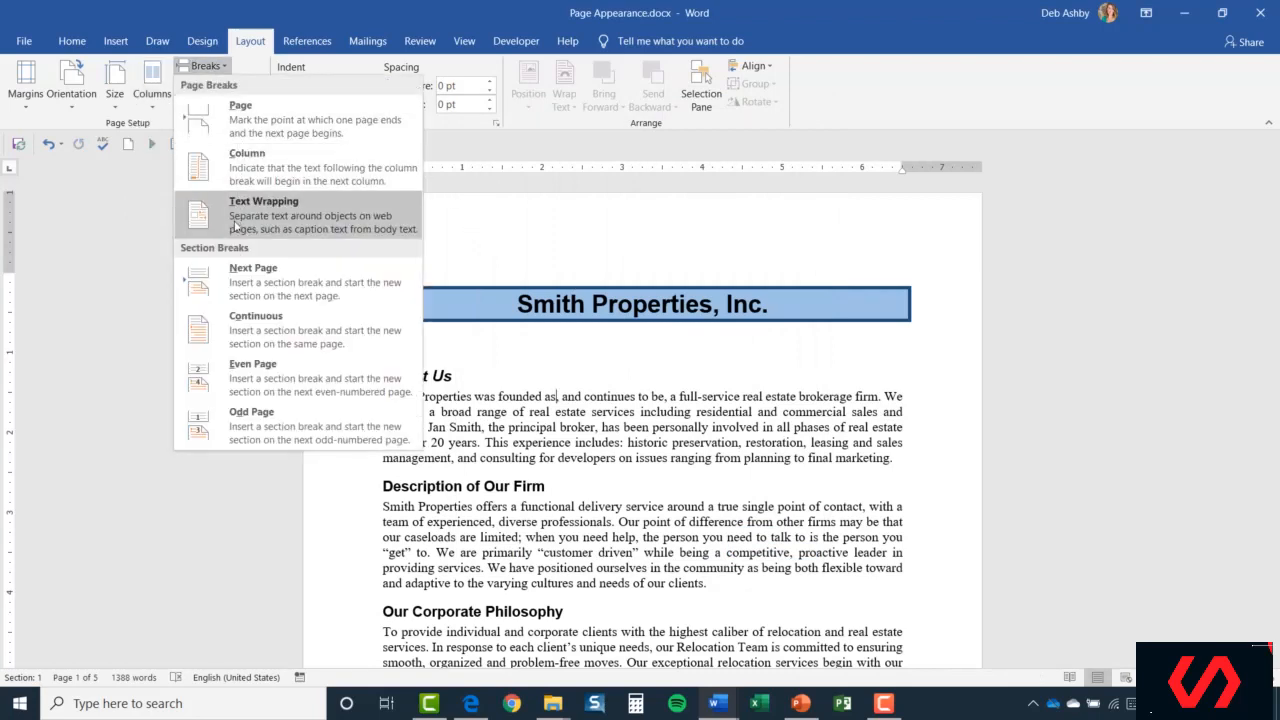
{"action": "left_click", "coordinate": [535, 243]}
{"action": "left_click", "coordinate": [251, 85]}
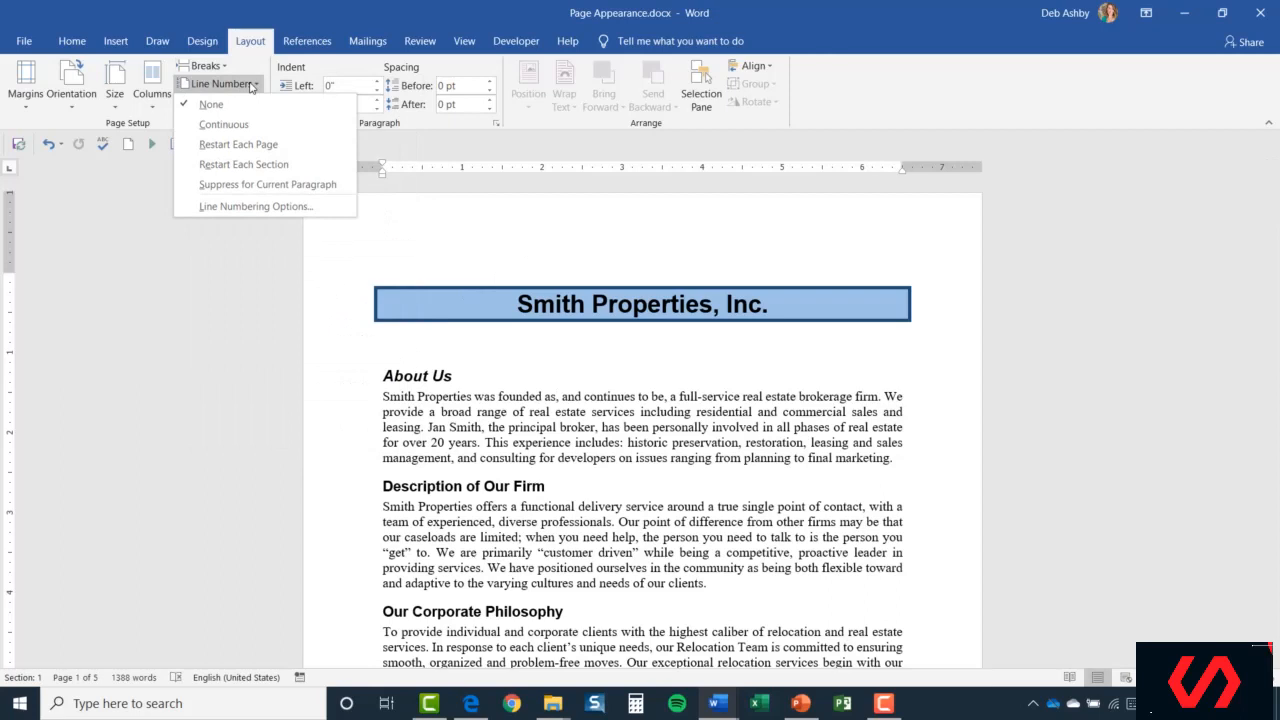
{"action": "left_click", "coordinate": [204, 126]}
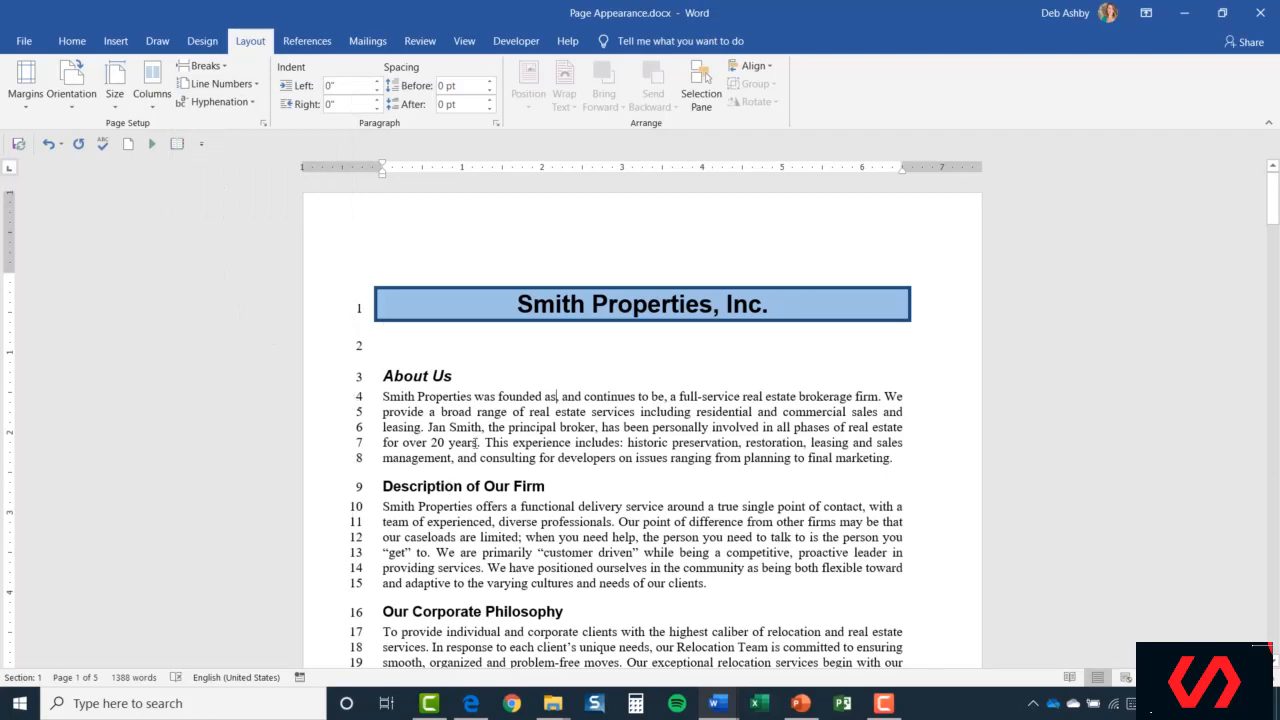
{"action": "scroll", "coordinate": [540, 408], "scroll_direction": "down", "scroll_amount": 5}
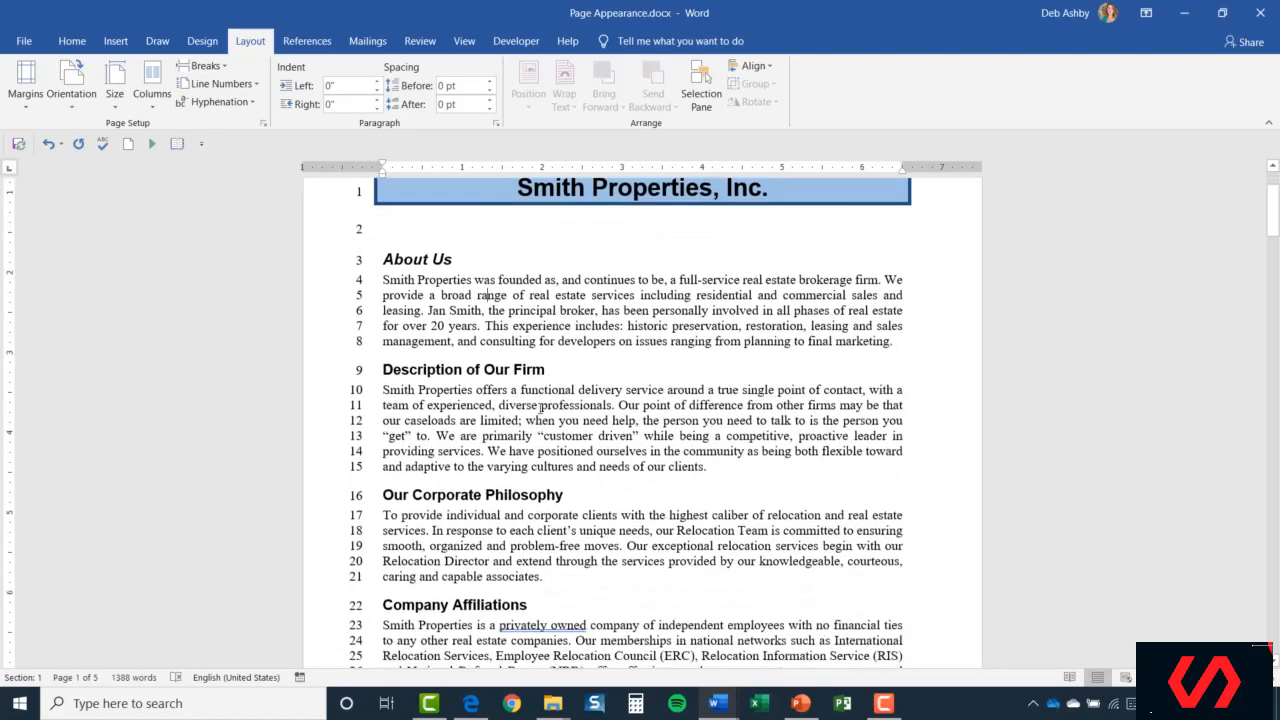
{"action": "scroll", "coordinate": [540, 408], "scroll_direction": "down", "scroll_amount": 3}
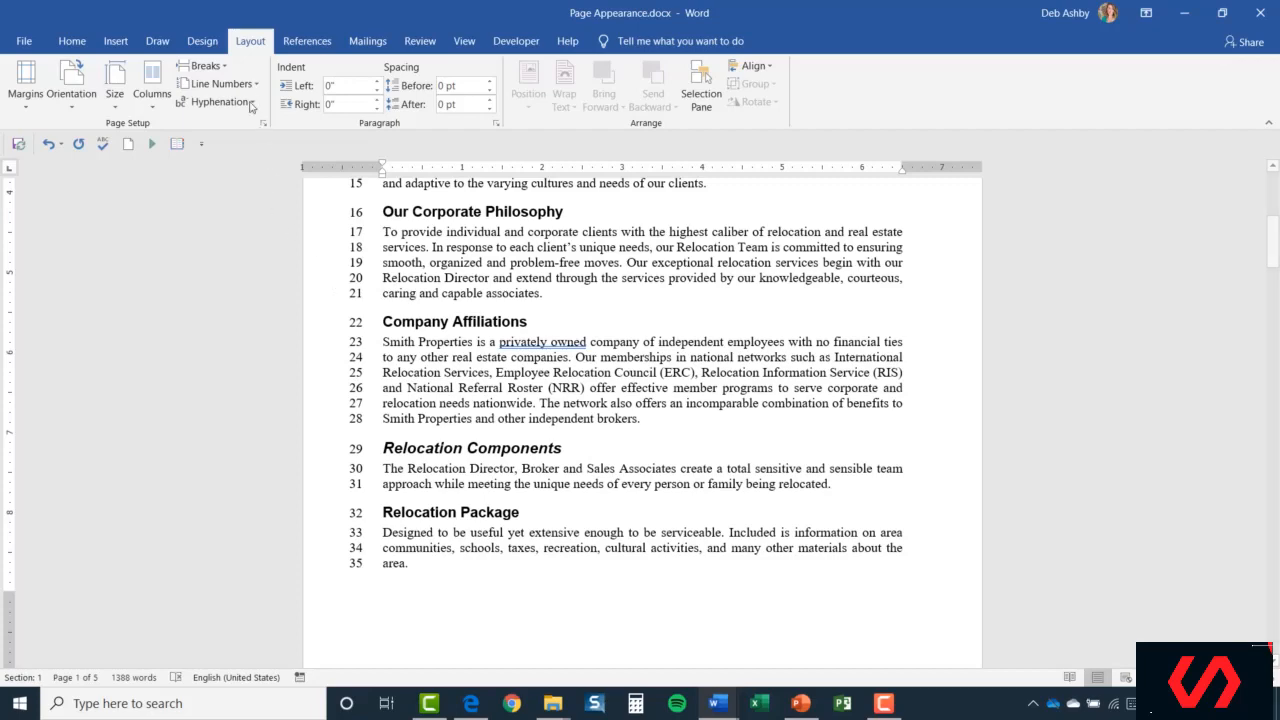
{"action": "left_click", "coordinate": [252, 86]}
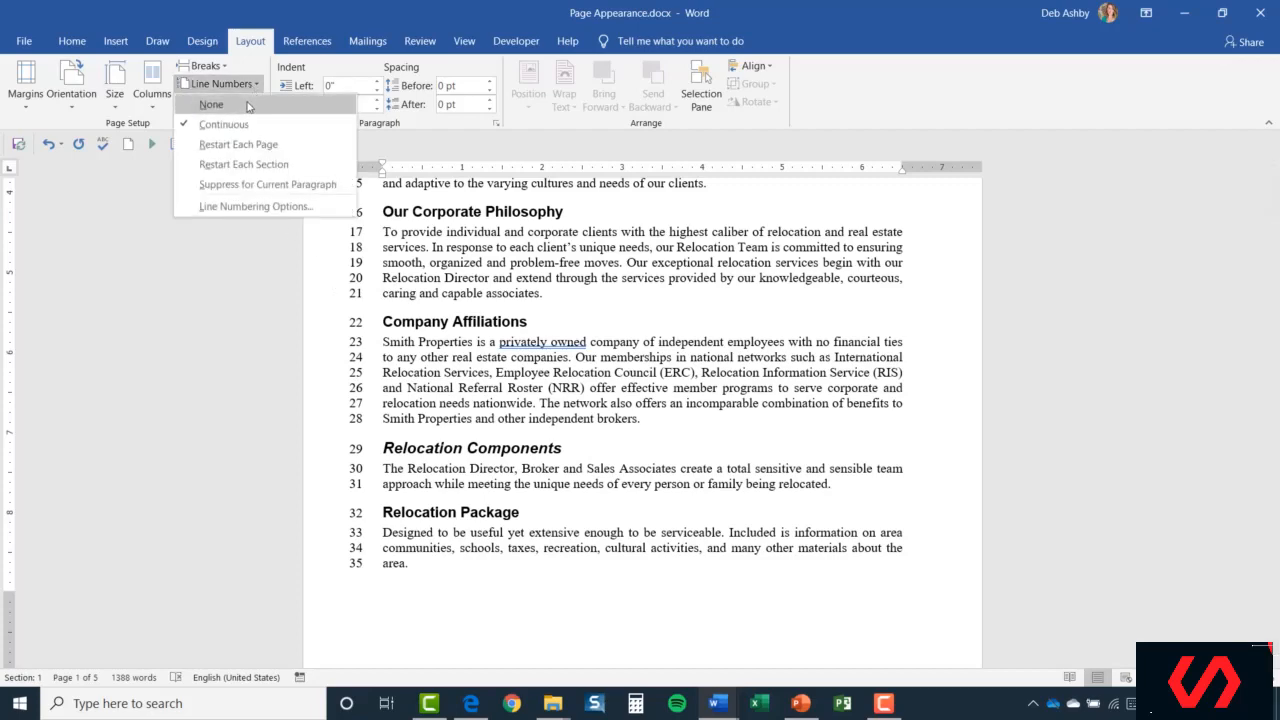
{"action": "left_click", "coordinate": [248, 104]}
{"action": "scroll", "coordinate": [309, 252], "scroll_direction": "up", "scroll_amount": 5}
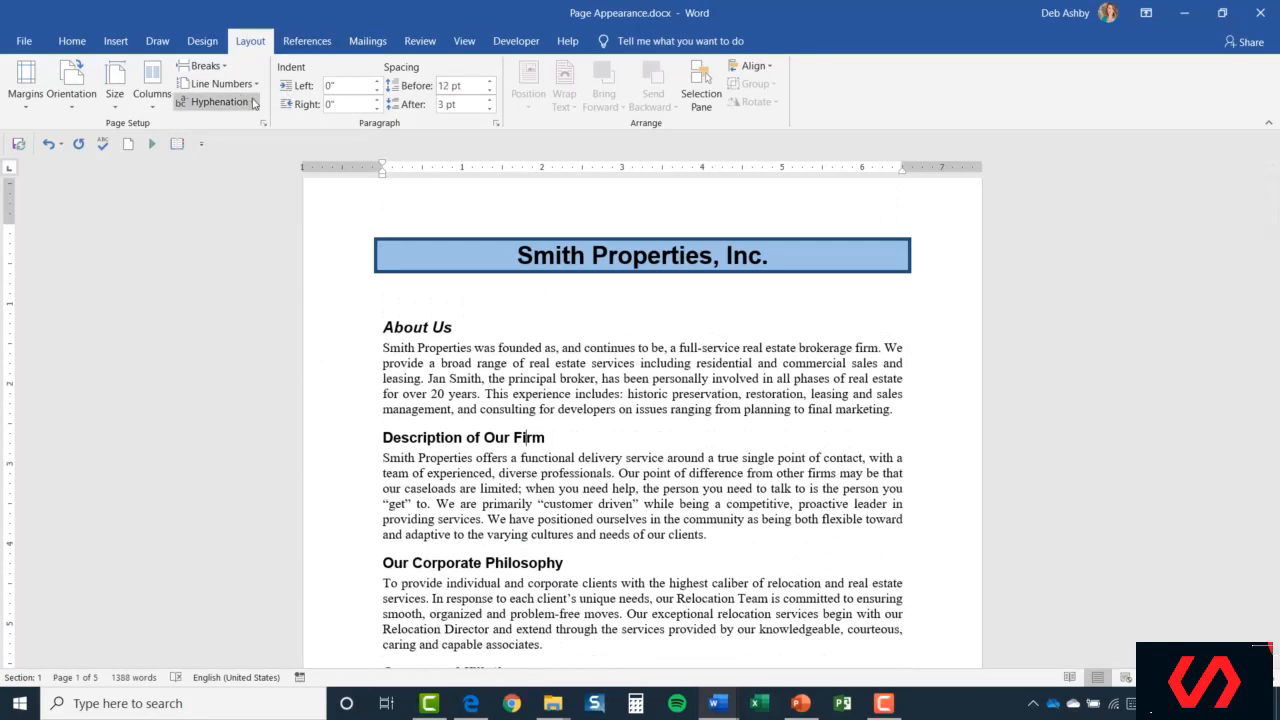
Leave hyphenation at None and reopen Page Setup on its paper settings.
{"action": "left_click", "coordinate": [253, 103]}
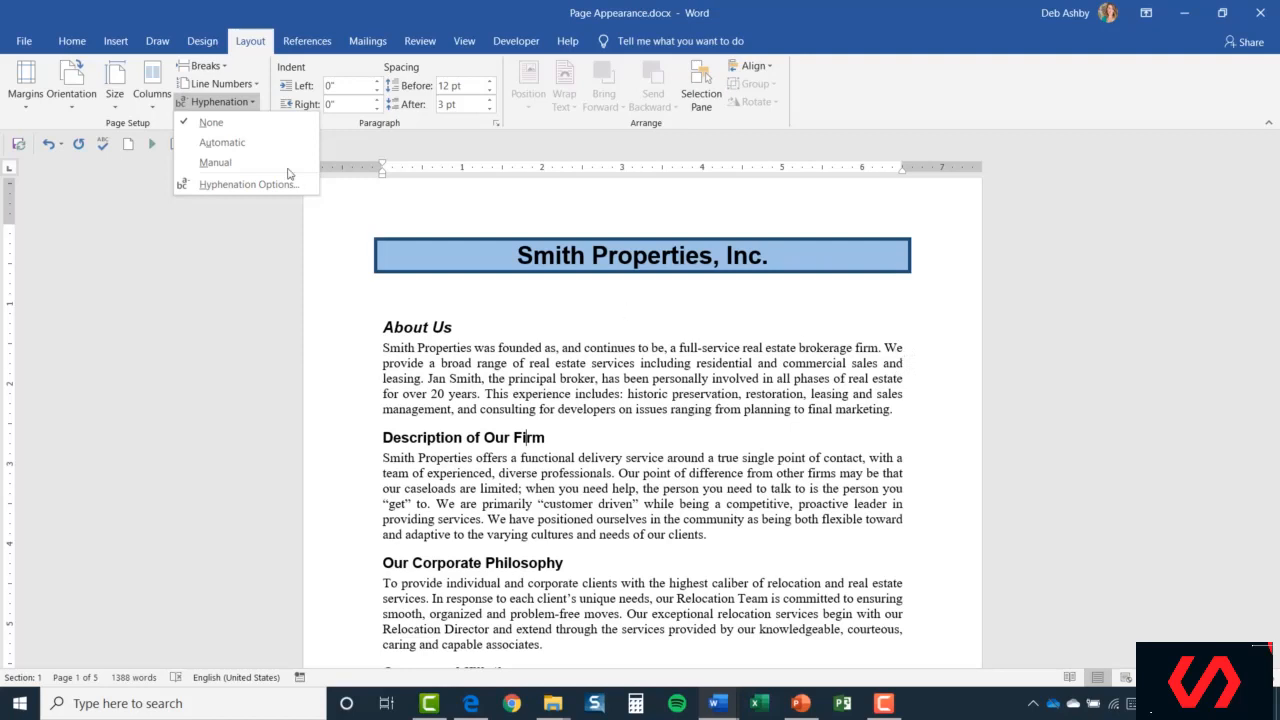
{"action": "left_click", "coordinate": [589, 341]}
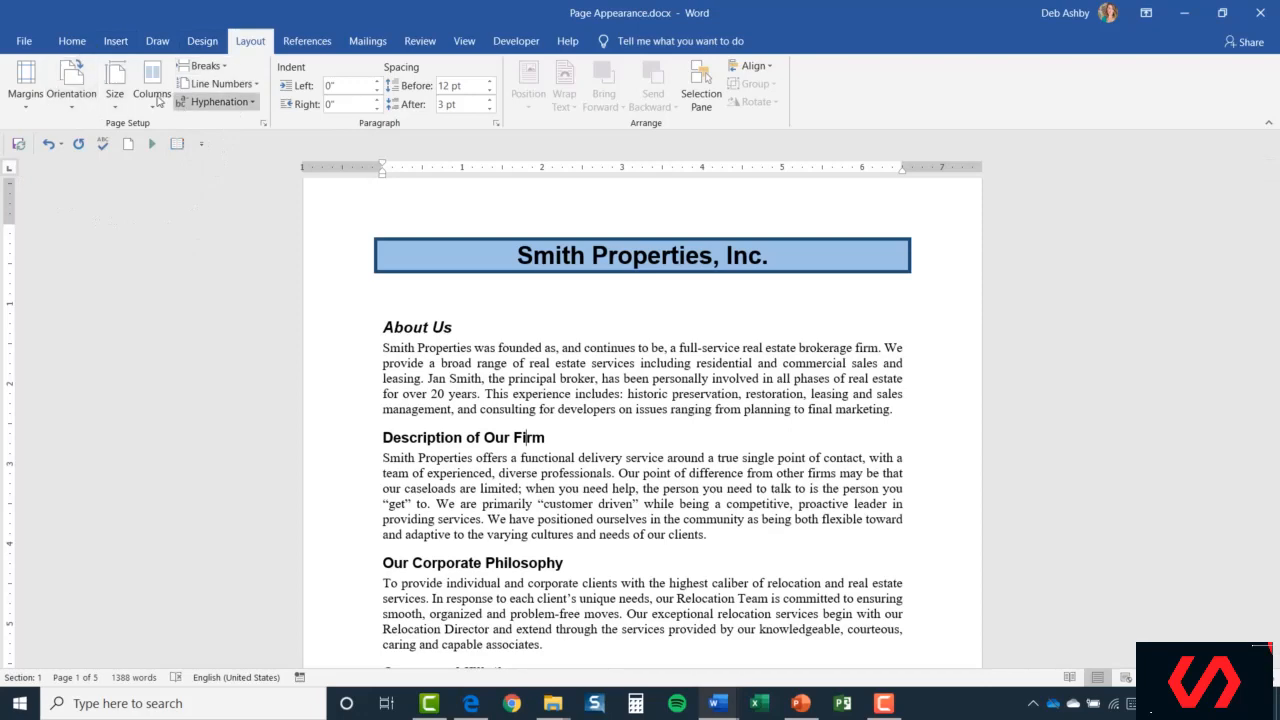
{"action": "left_click", "coordinate": [264, 124]}
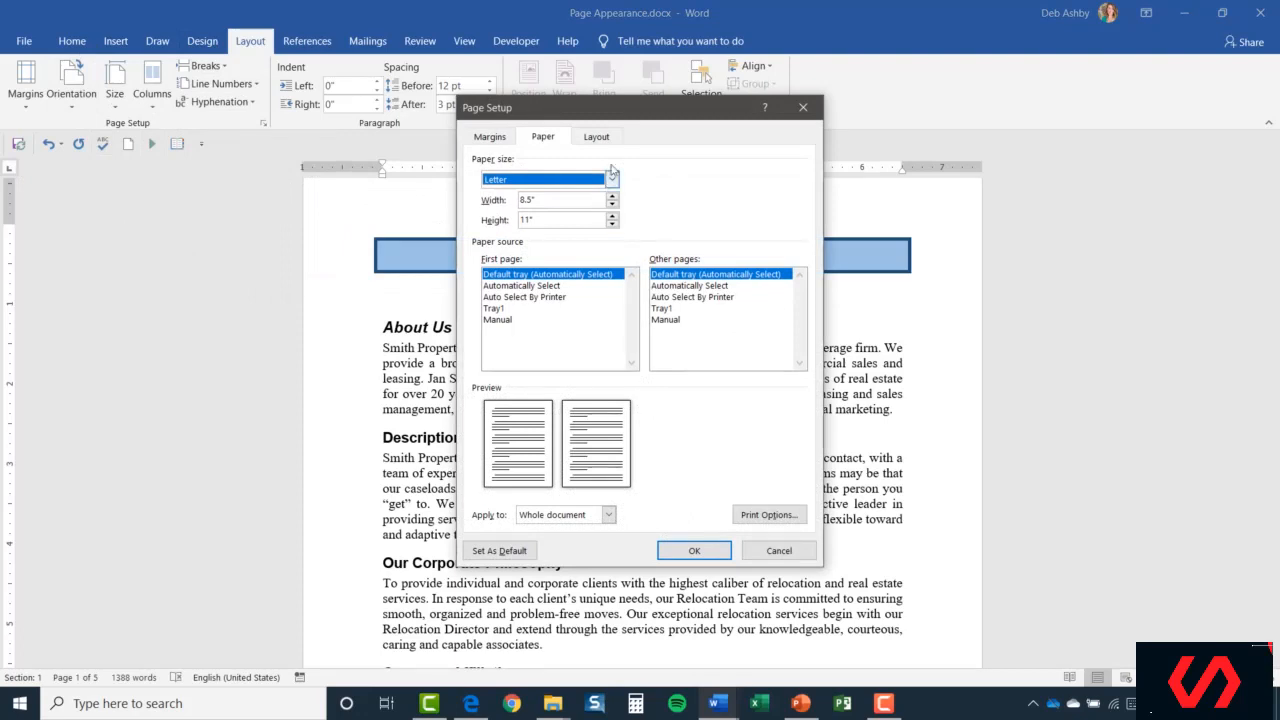
Review Page Setup's Layout tab settings, then cancel without changes.
{"action": "left_click", "coordinate": [597, 136]}
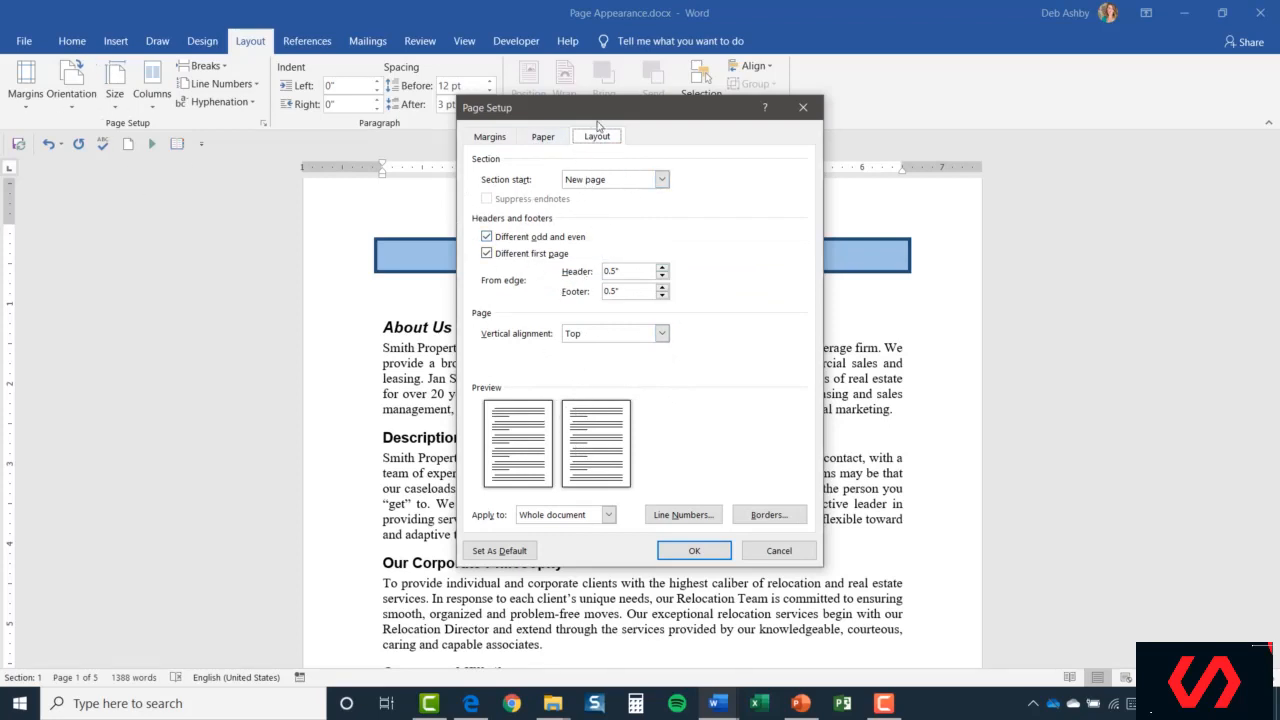
{"action": "left_click_drag", "start_coordinate": [605, 112], "coordinate": [566, 127]}
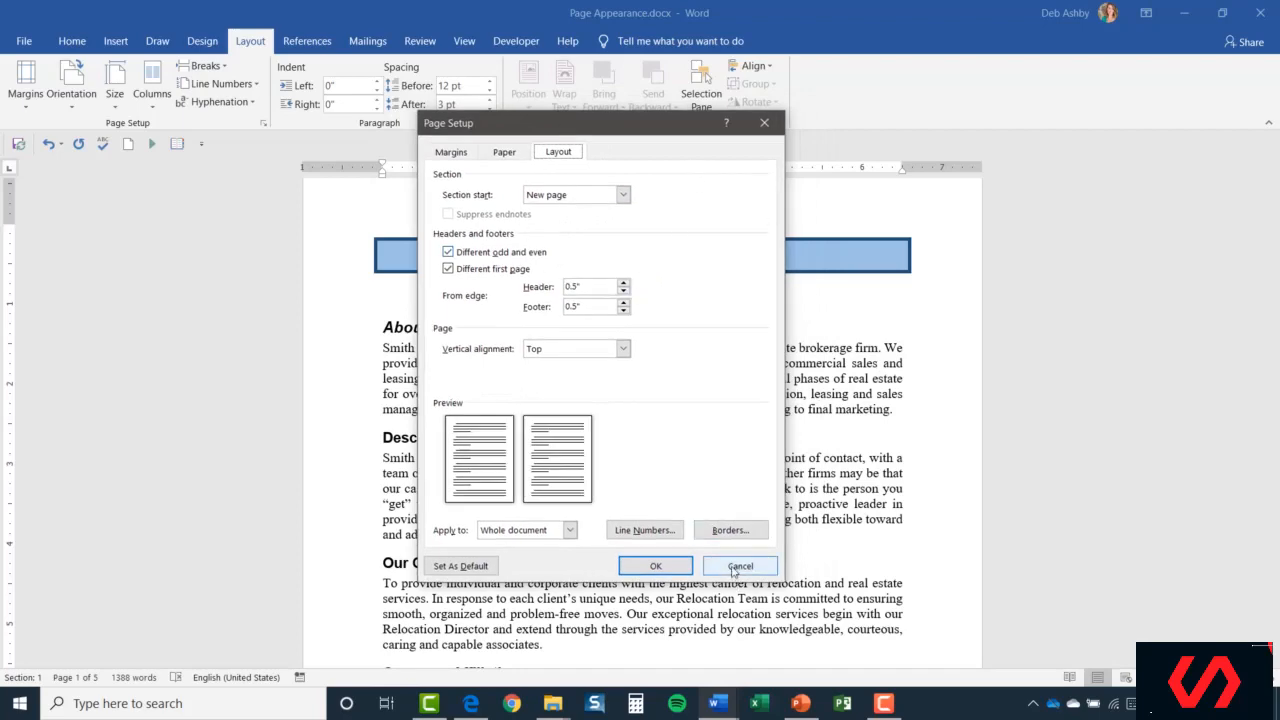
{"action": "left_click", "coordinate": [735, 567]}
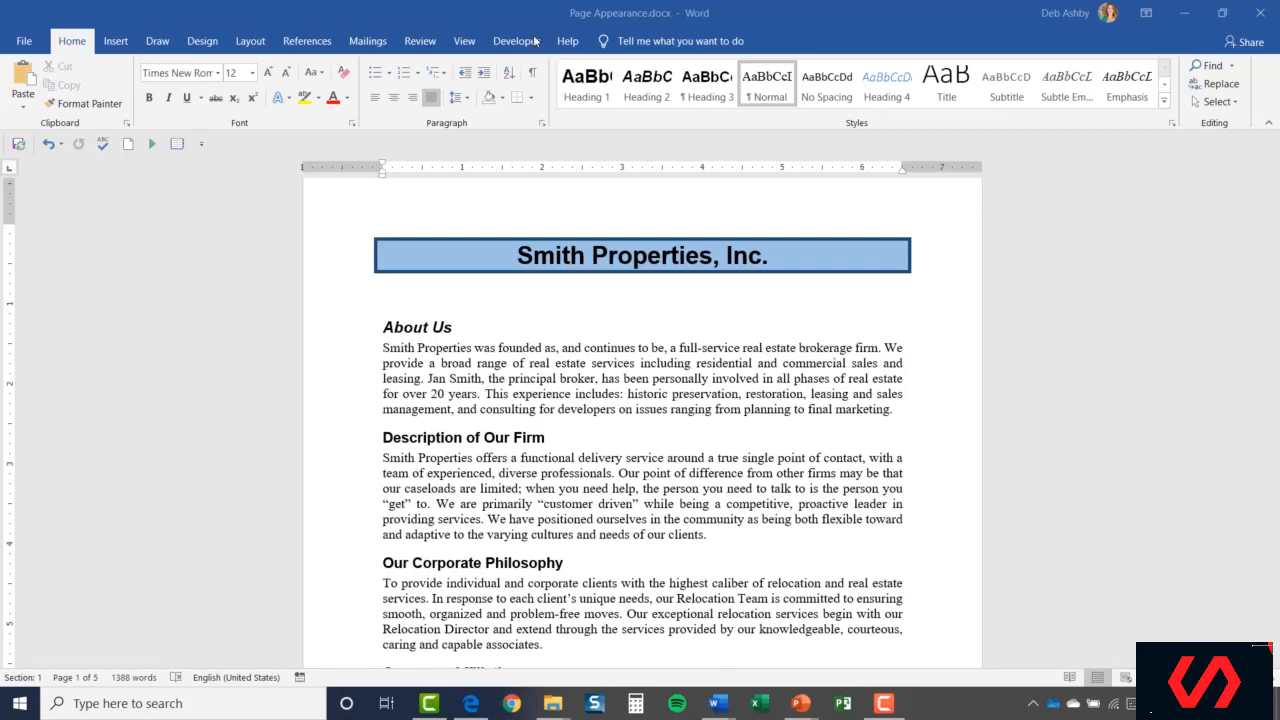
Go to File > Print to preview Page Appearance.docx.
{"action": "left_click", "coordinate": [24, 43]}
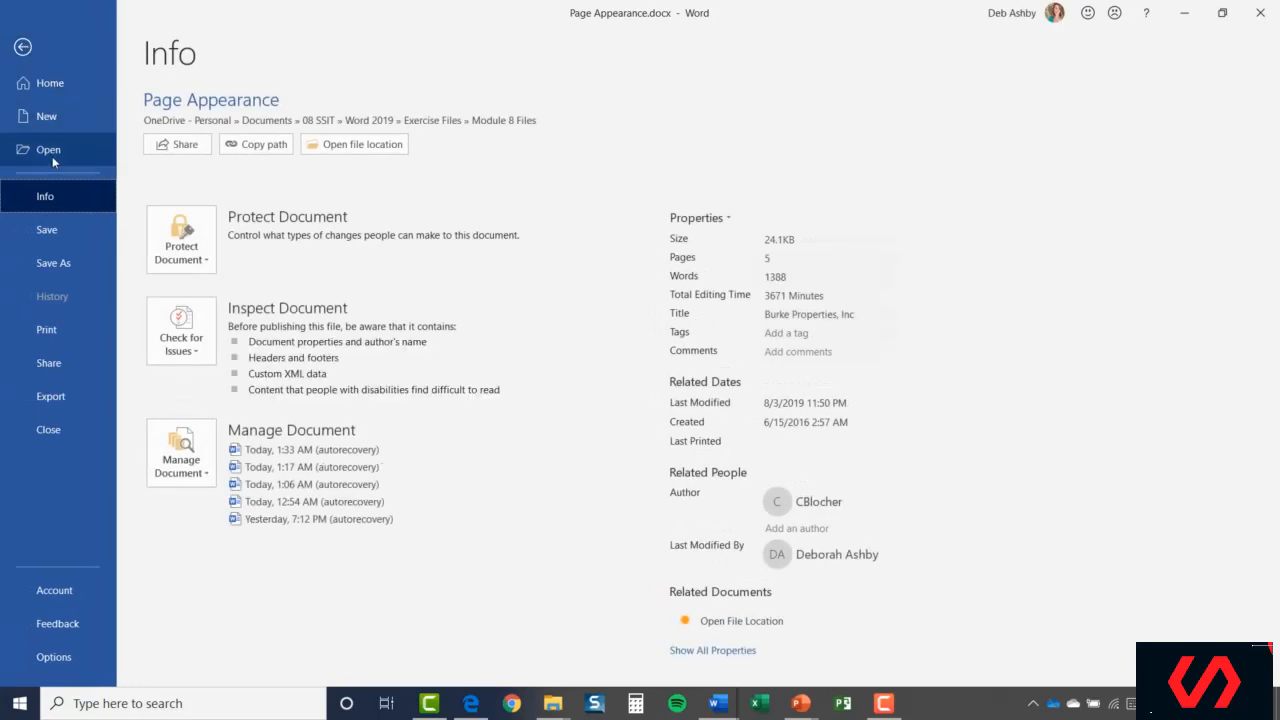
{"action": "left_click", "coordinate": [75, 334]}
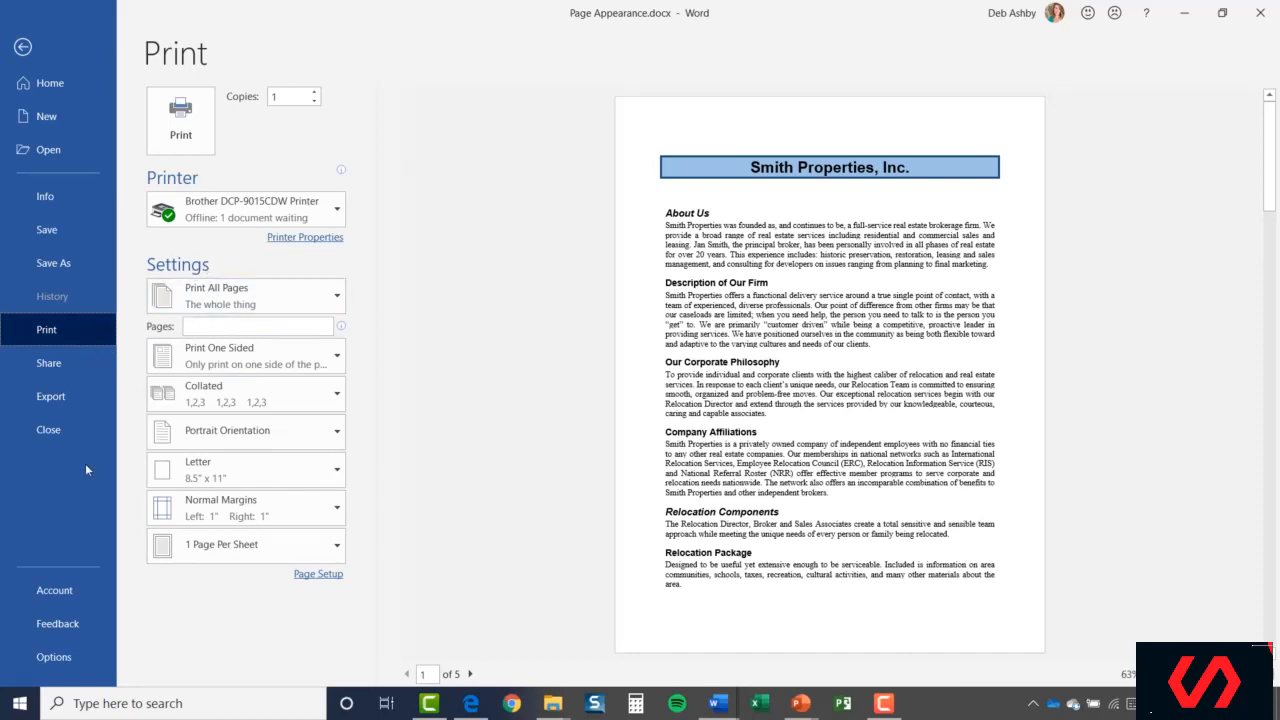
Expand the Print All Pages dropdown to list the page range options.
{"action": "left_click", "coordinate": [338, 298]}
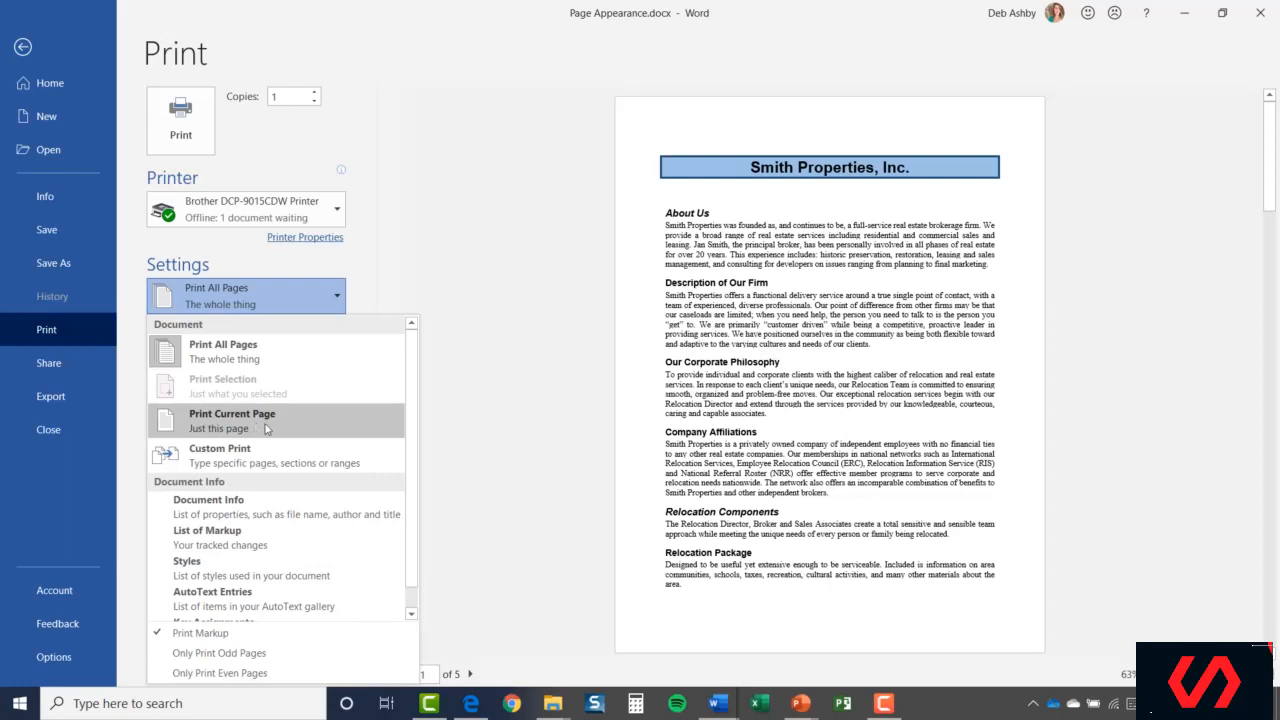
Try Custom Print with pages 1,3 and 1-3, then clear it back to all pages.
{"action": "left_click", "coordinate": [283, 463]}
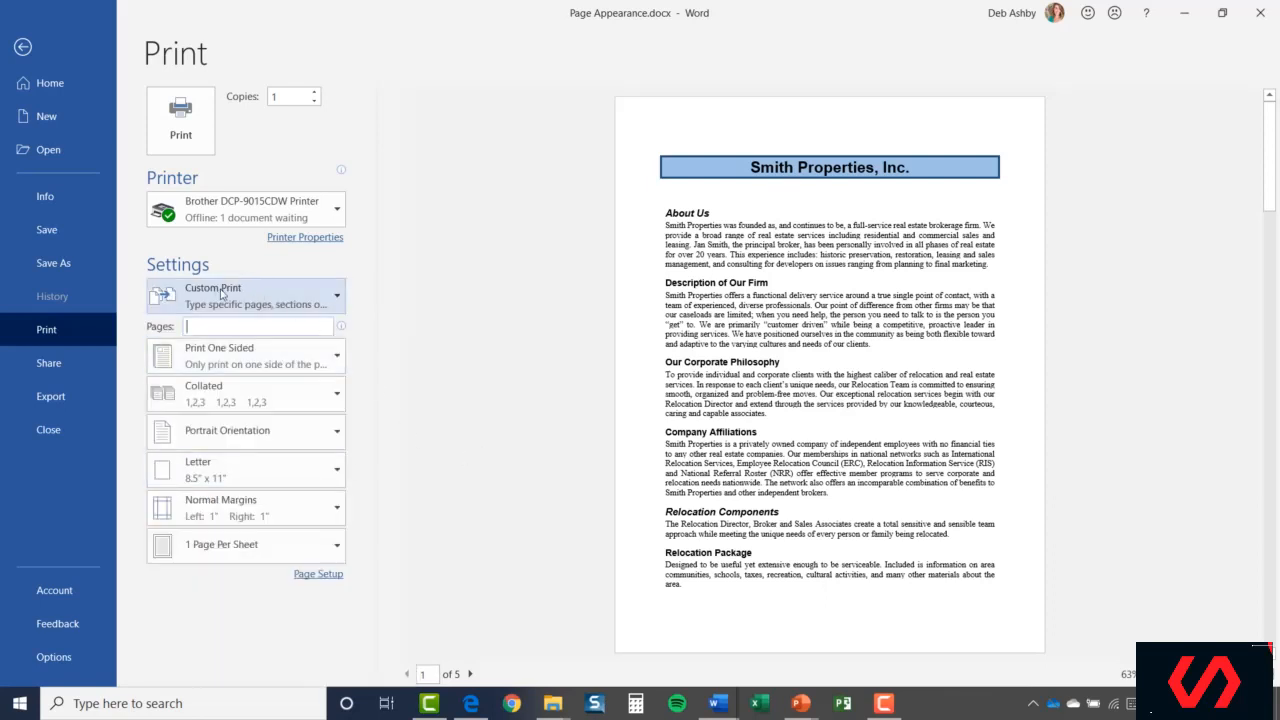
{"action": "left_click", "coordinate": [213, 328]}
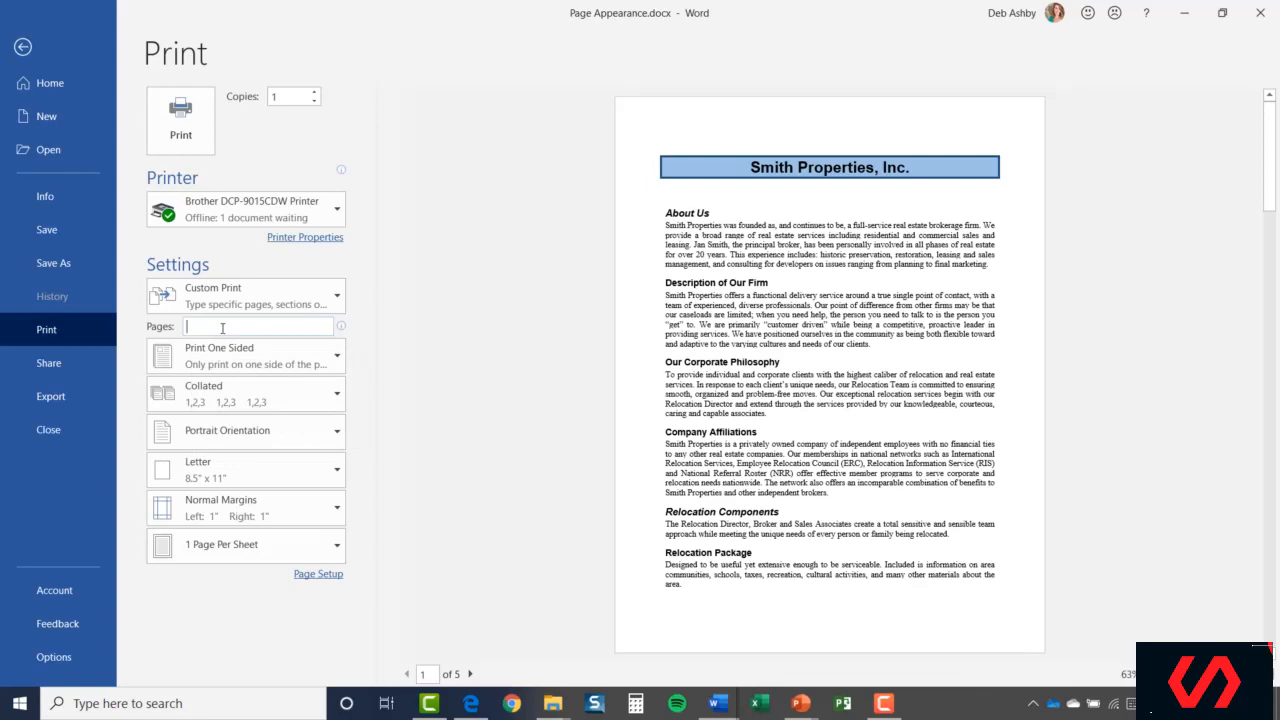
{"action": "left_click", "coordinate": [261, 330]}
{"action": "type", "text": "1,3"}
{"action": "key", "text": "BackSpace"}
{"action": "key", "text": "BackSpace"}
{"action": "type", "text": "-3"}
{"action": "key", "text": "BackSpace"}
{"action": "key", "text": "BackSpace"}
{"action": "key", "text": "BackSpace"}
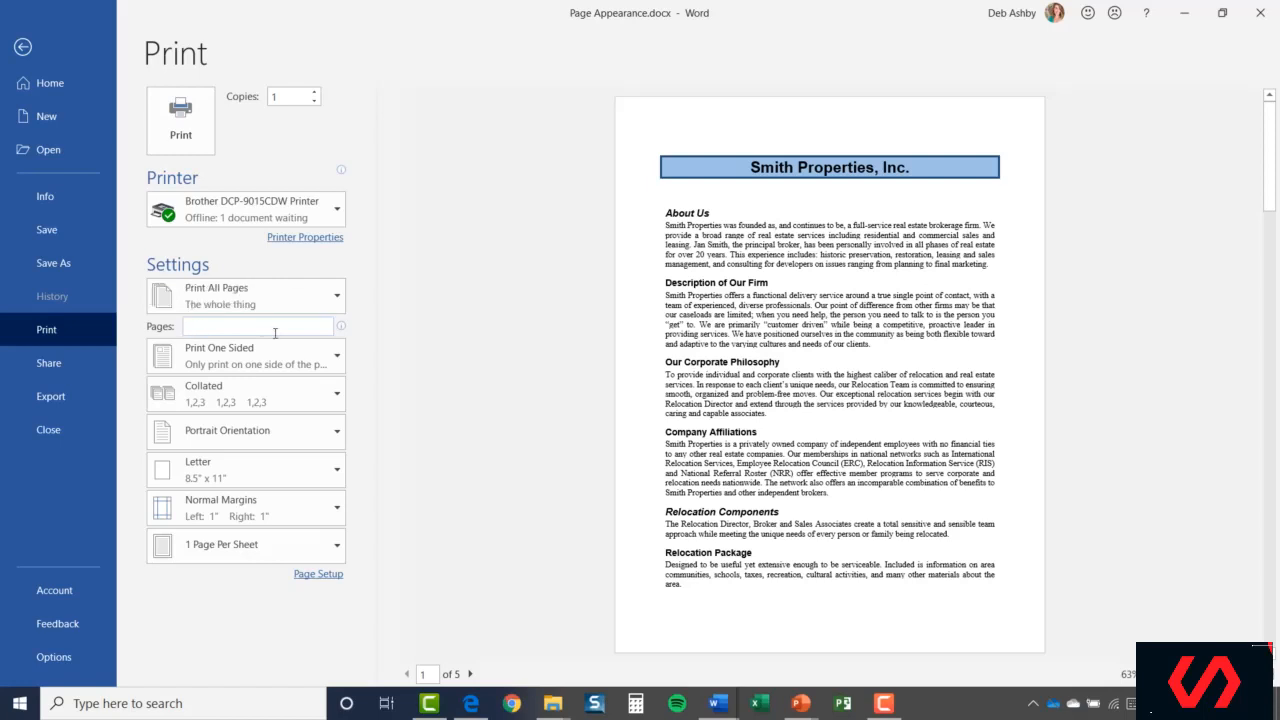
{"action": "left_click", "coordinate": [487, 321]}
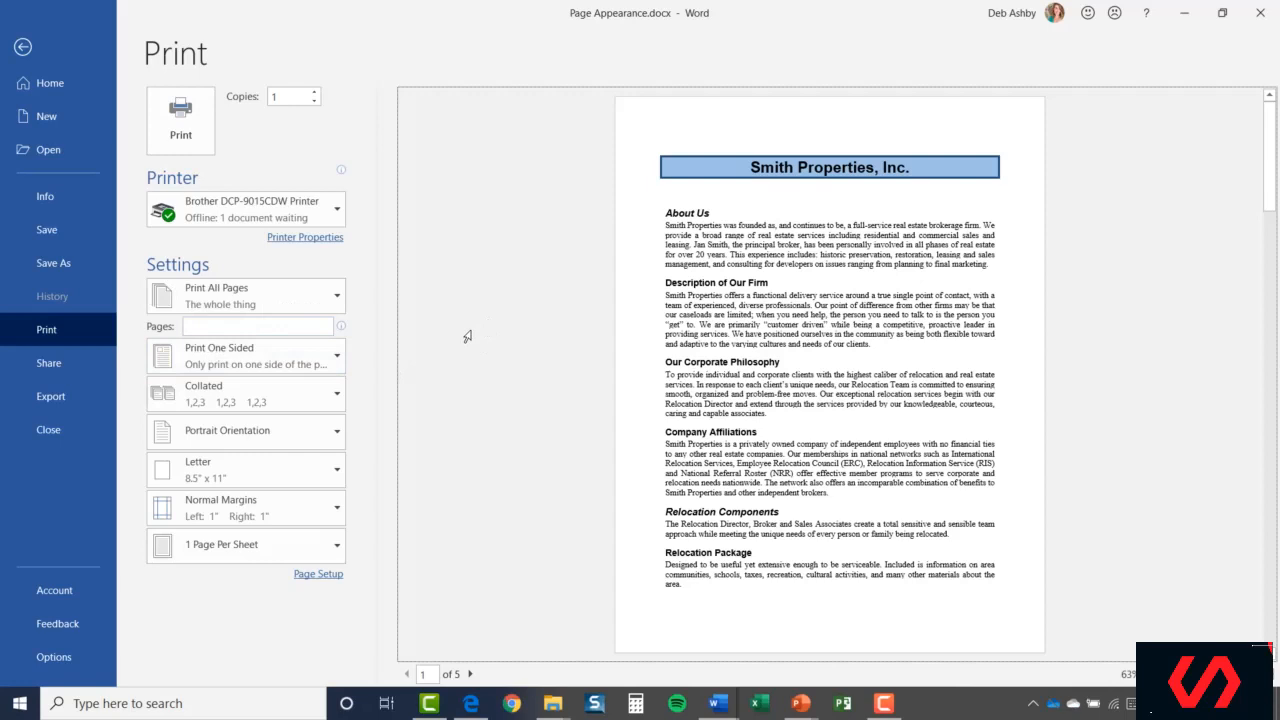
{"action": "left_click", "coordinate": [339, 355]}
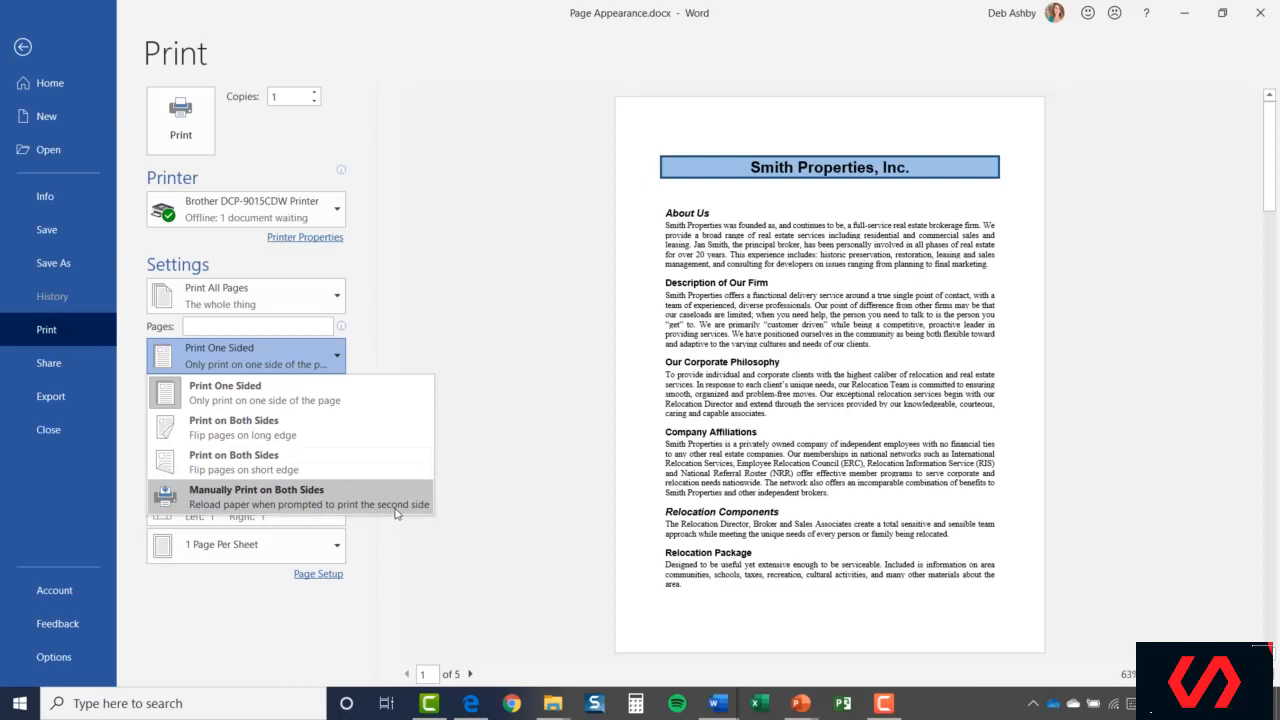
{"action": "left_click", "coordinate": [470, 328]}
{"action": "left_click", "coordinate": [245, 393]}
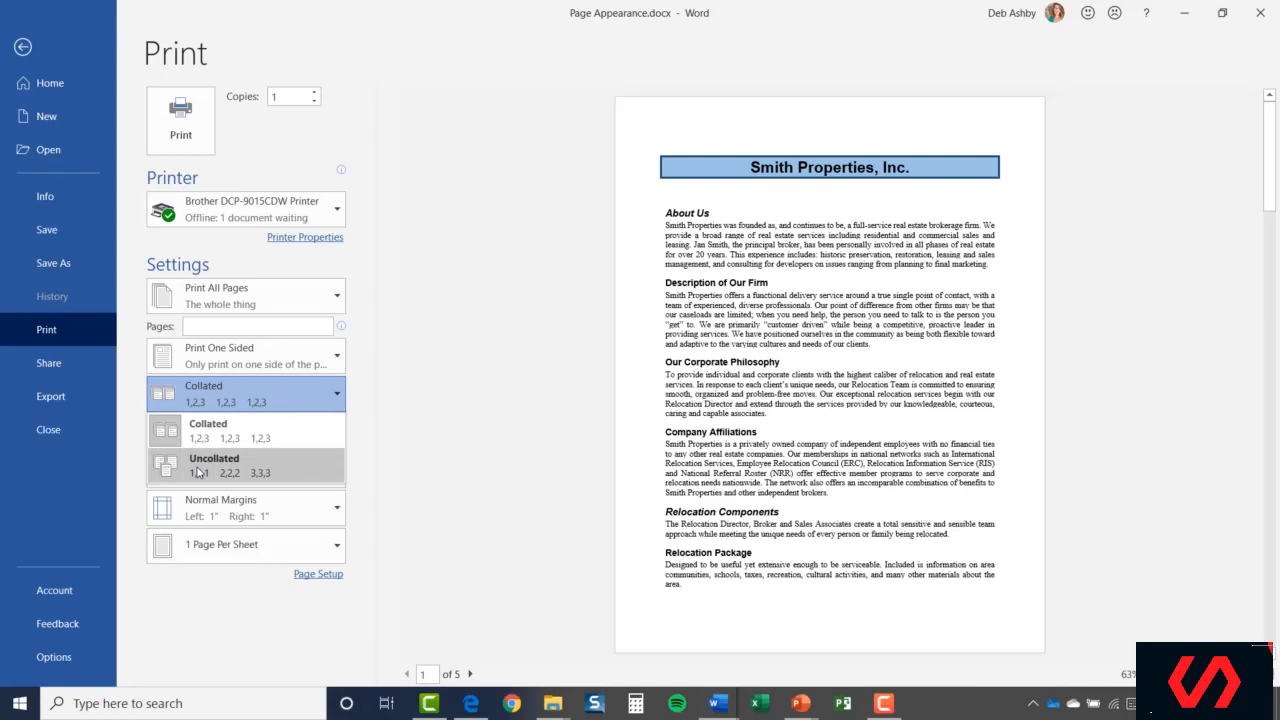
{"action": "left_click", "coordinate": [220, 432]}
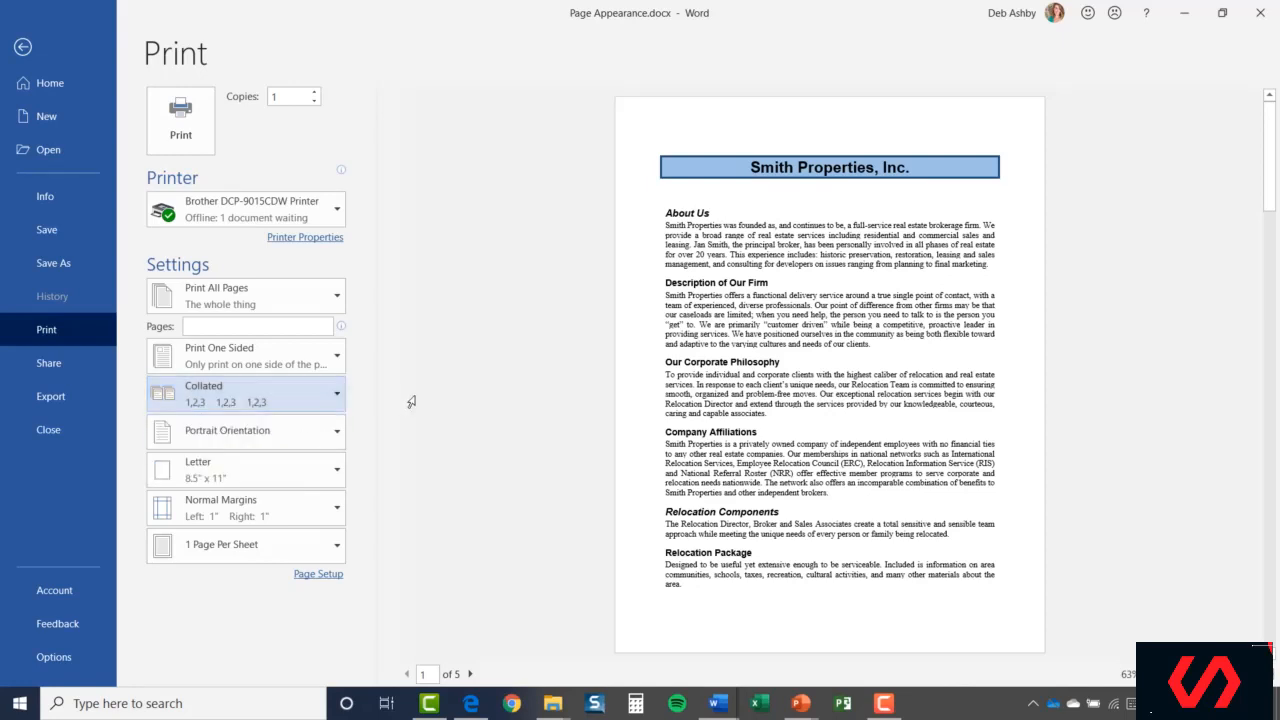
{"action": "left_click", "coordinate": [337, 433]}
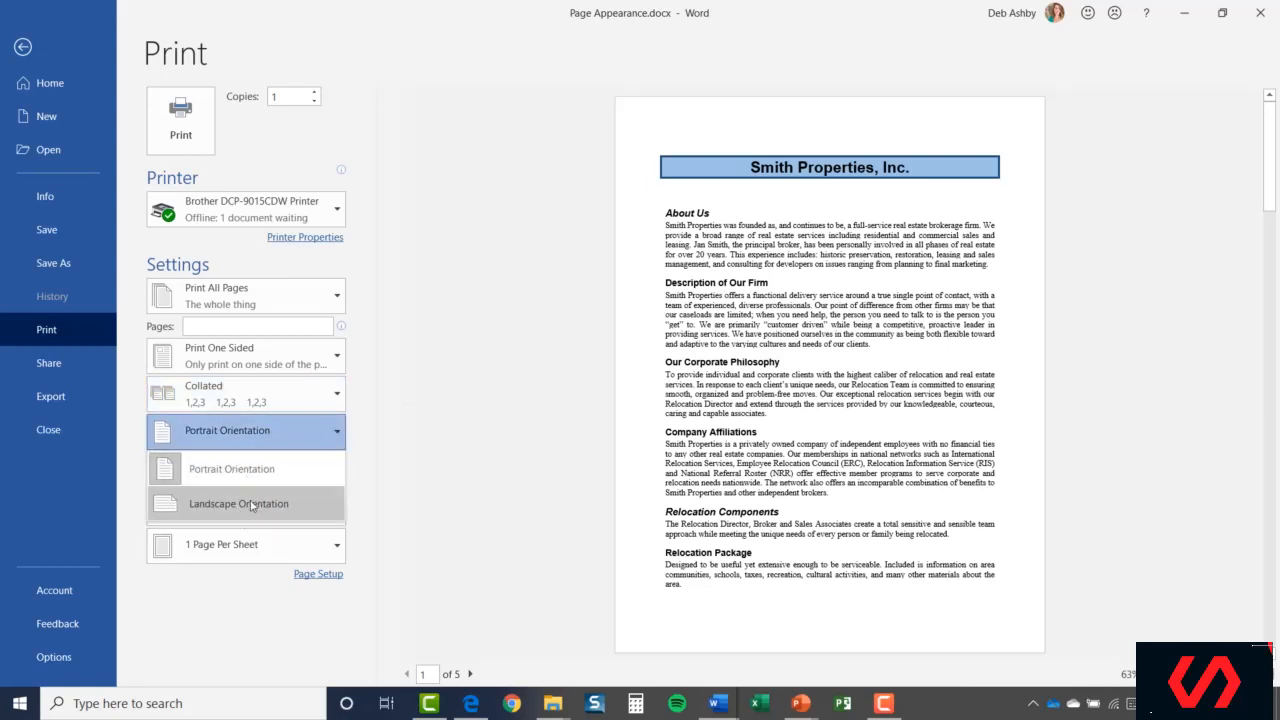
{"action": "left_click", "coordinate": [227, 512]}
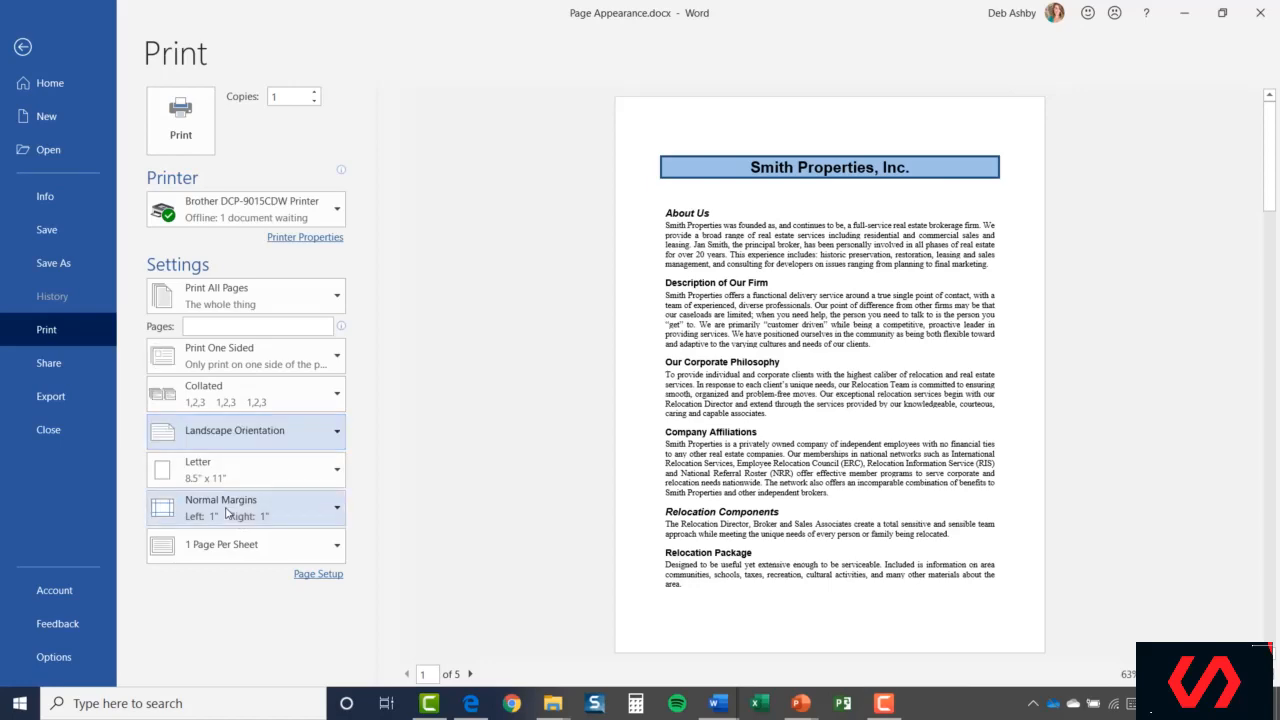
{"action": "left_click", "coordinate": [317, 427]}
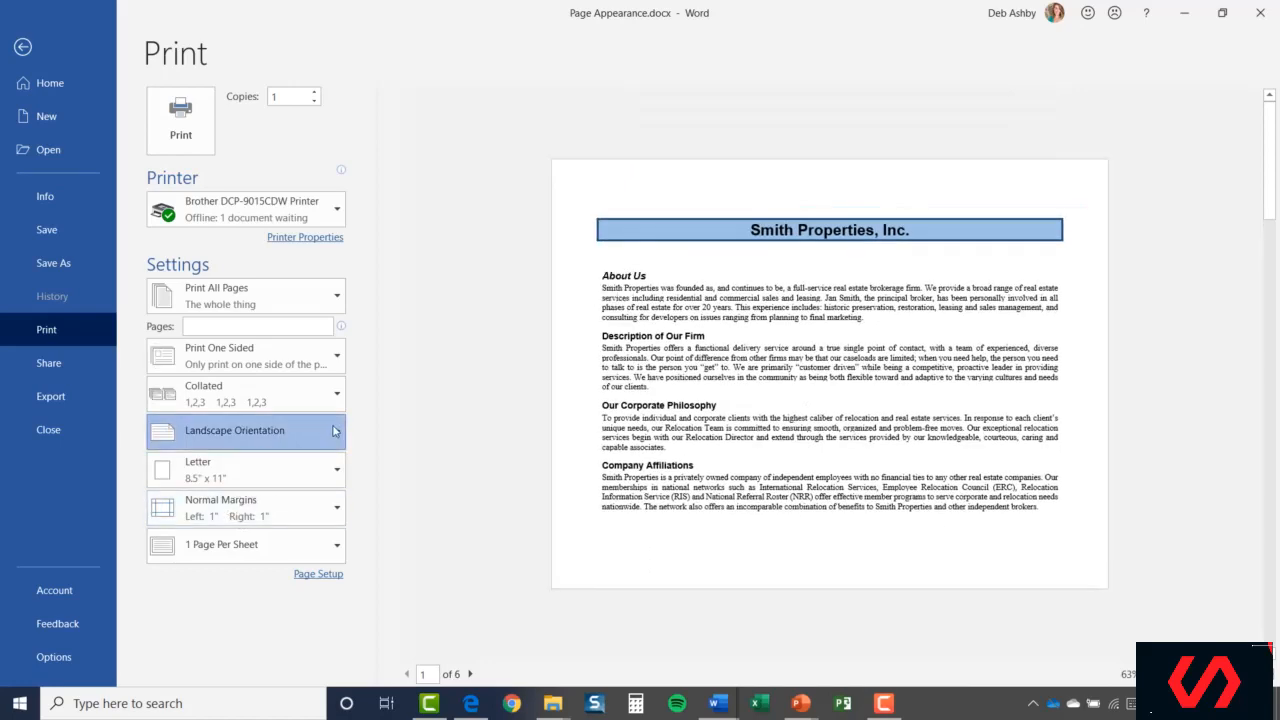
{"action": "left_click", "coordinate": [320, 470]}
{"action": "left_click", "coordinate": [328, 468]}
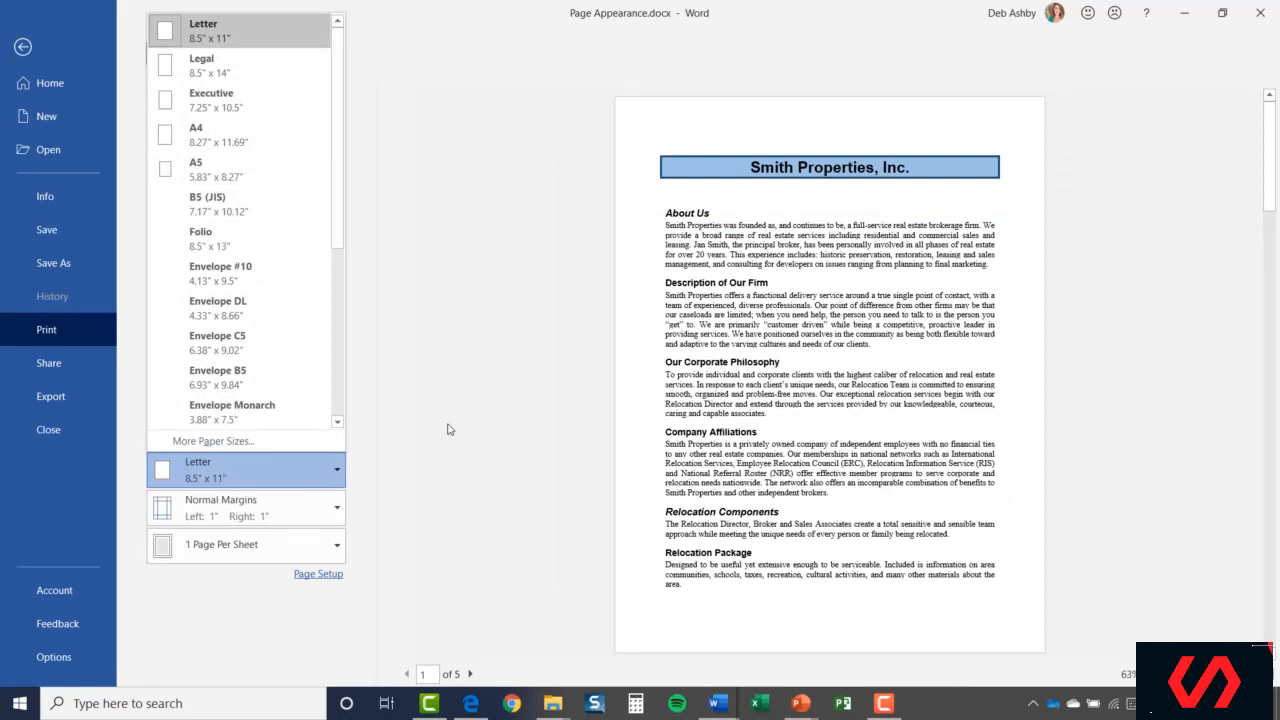
{"action": "left_click", "coordinate": [446, 428]}
{"action": "left_click", "coordinate": [335, 512]}
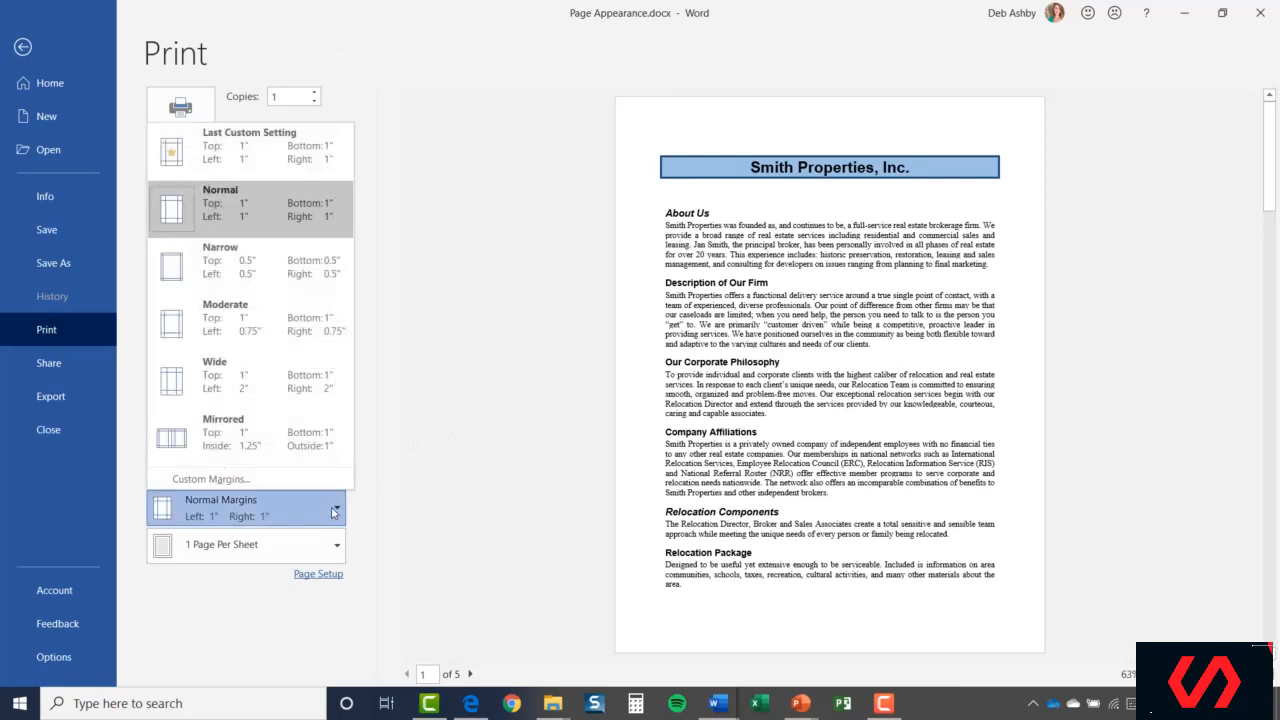
{"action": "left_click", "coordinate": [417, 476]}
{"action": "left_click", "coordinate": [336, 547]}
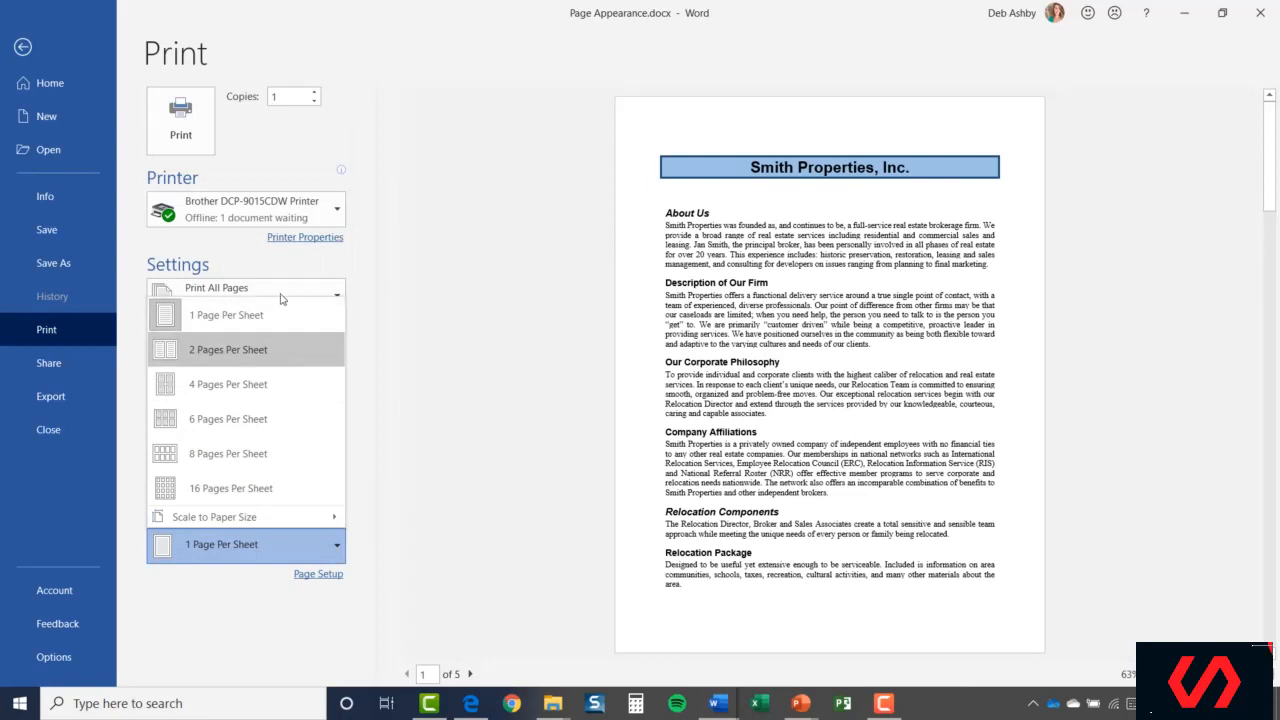
{"action": "left_click", "coordinate": [247, 352]}
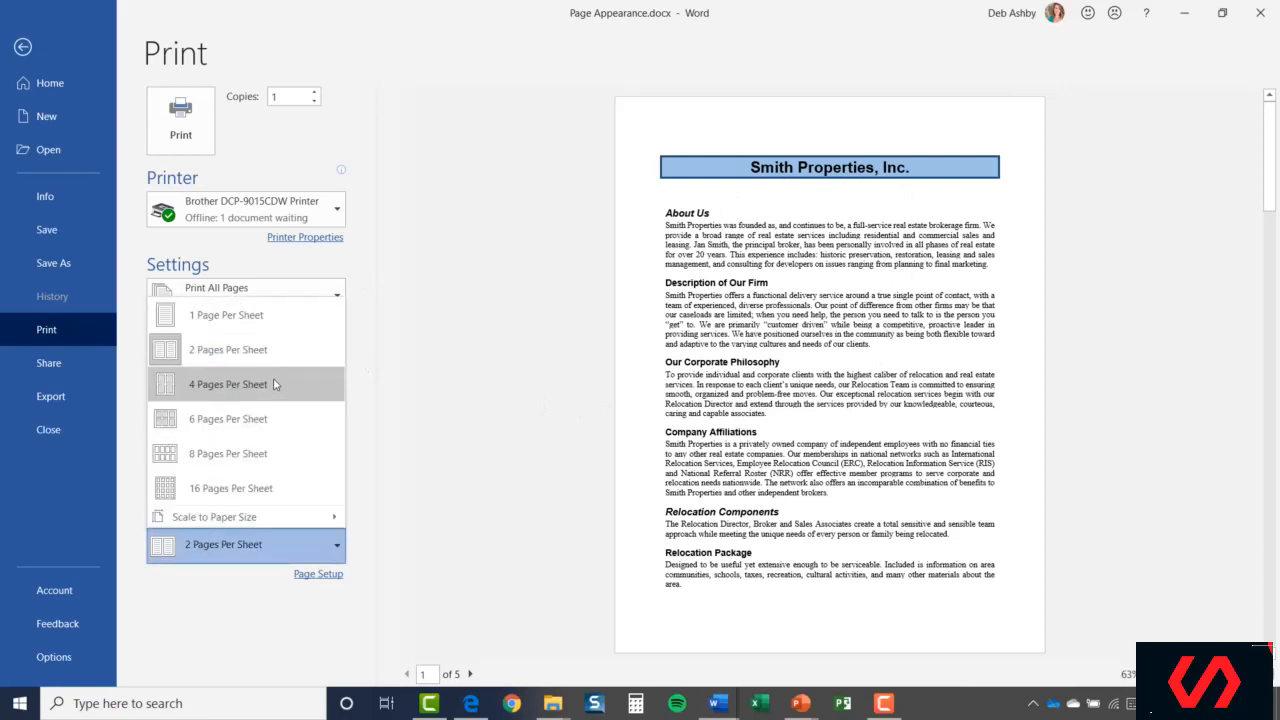
{"action": "left_click", "coordinate": [277, 385]}
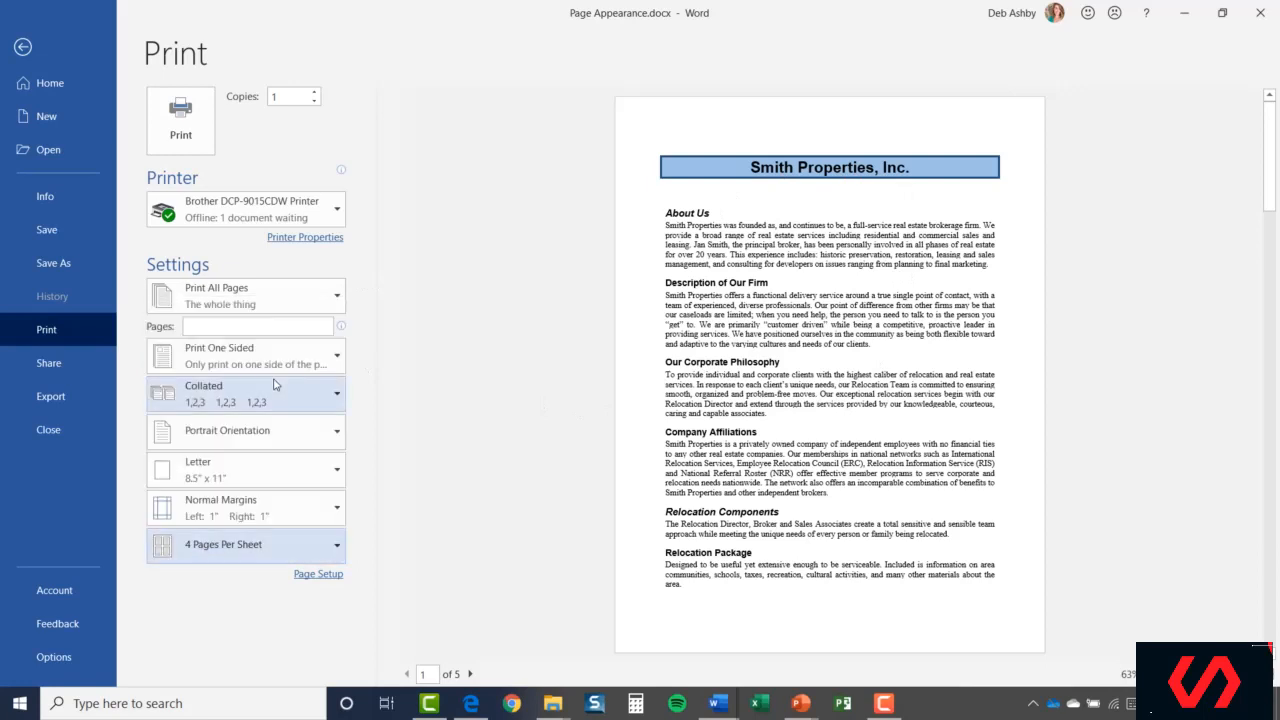
{"action": "left_click", "coordinate": [333, 545]}
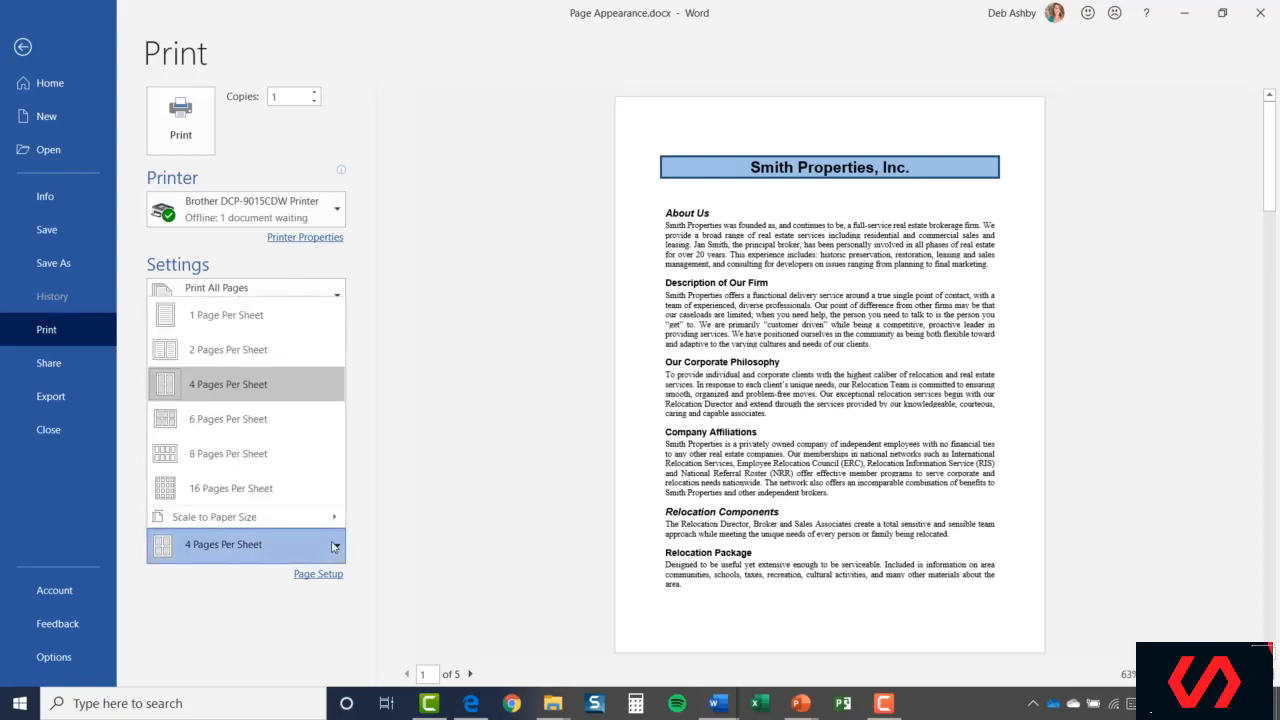
{"action": "left_click", "coordinate": [286, 318]}
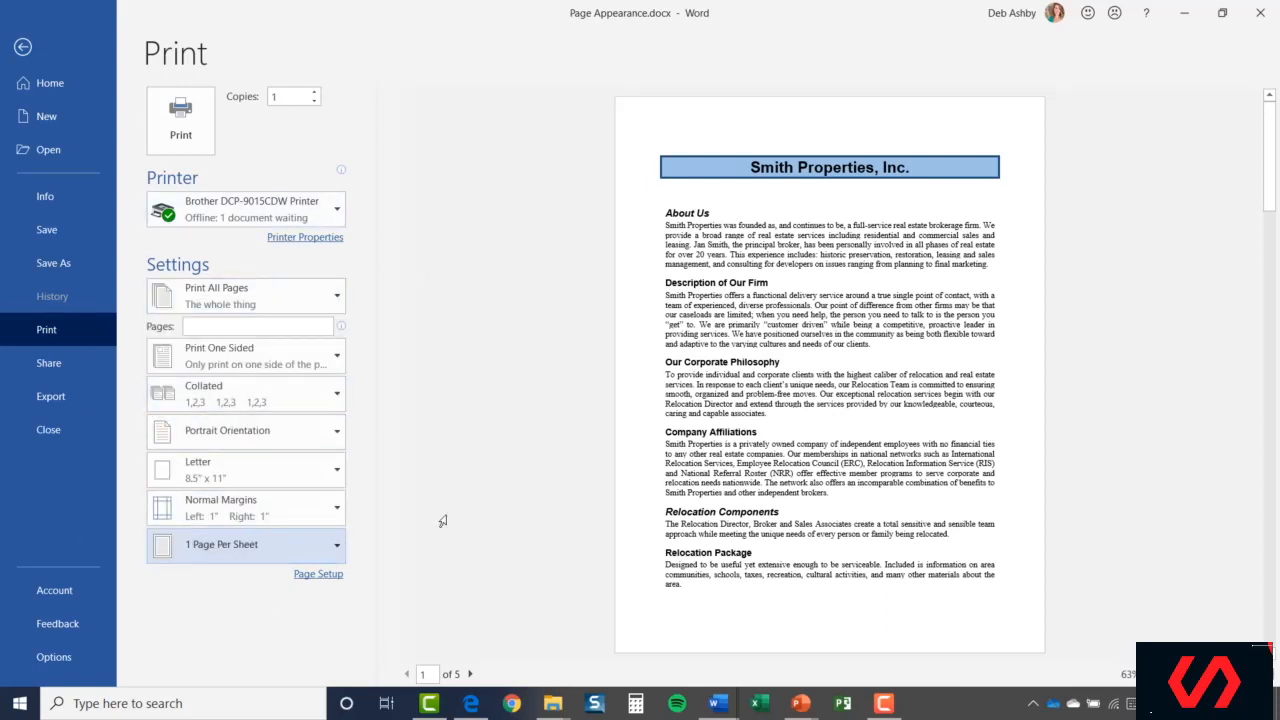
{"action": "left_click", "coordinate": [318, 574]}
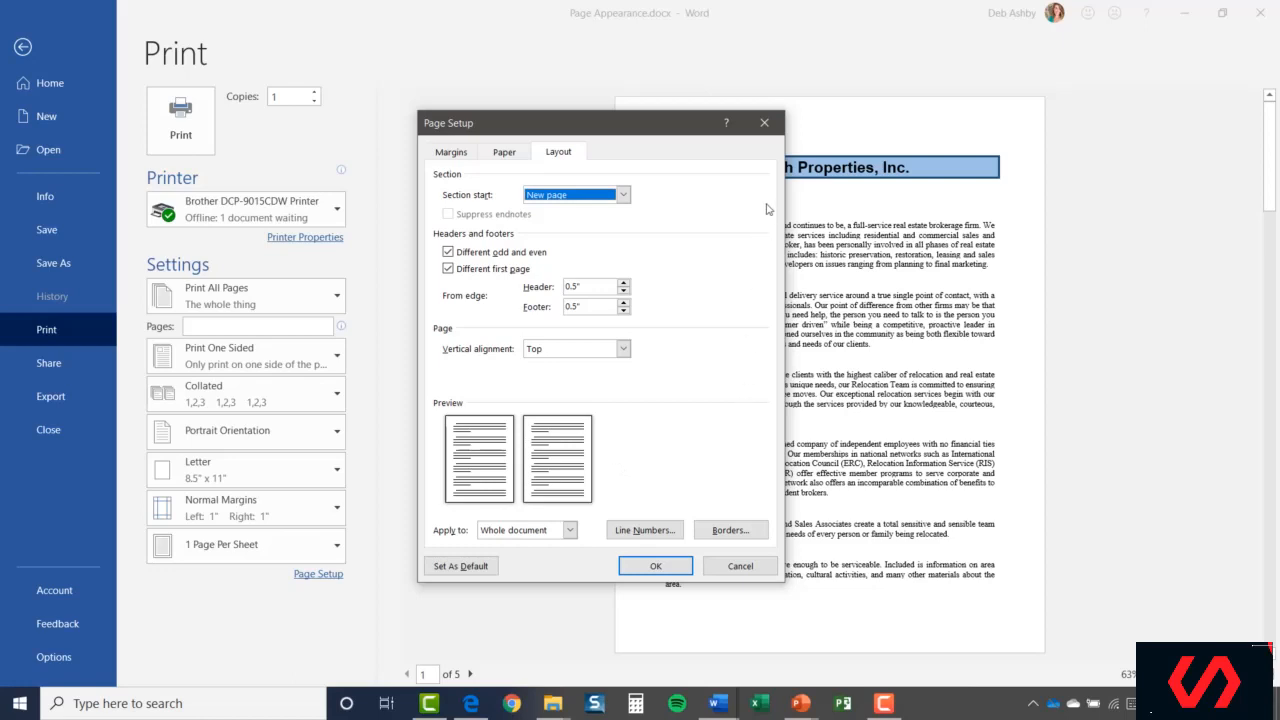
{"action": "left_click", "coordinate": [764, 122]}
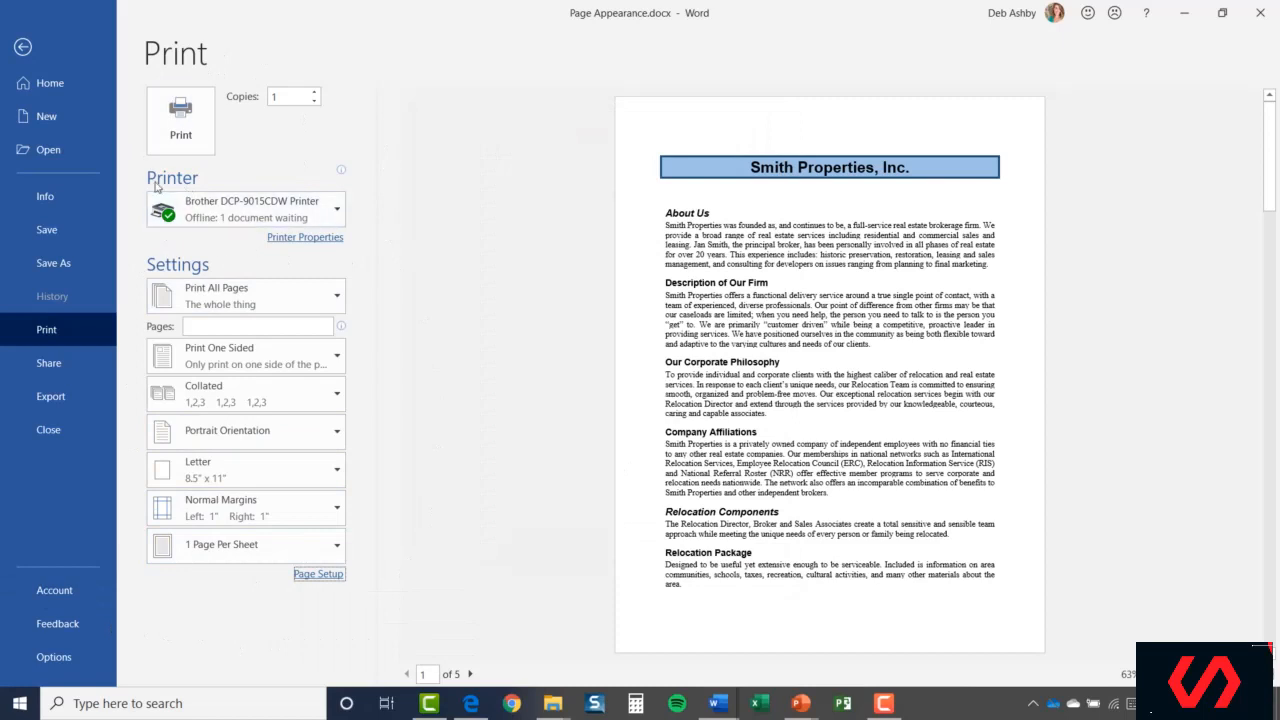
{"action": "left_click", "coordinate": [335, 212]}
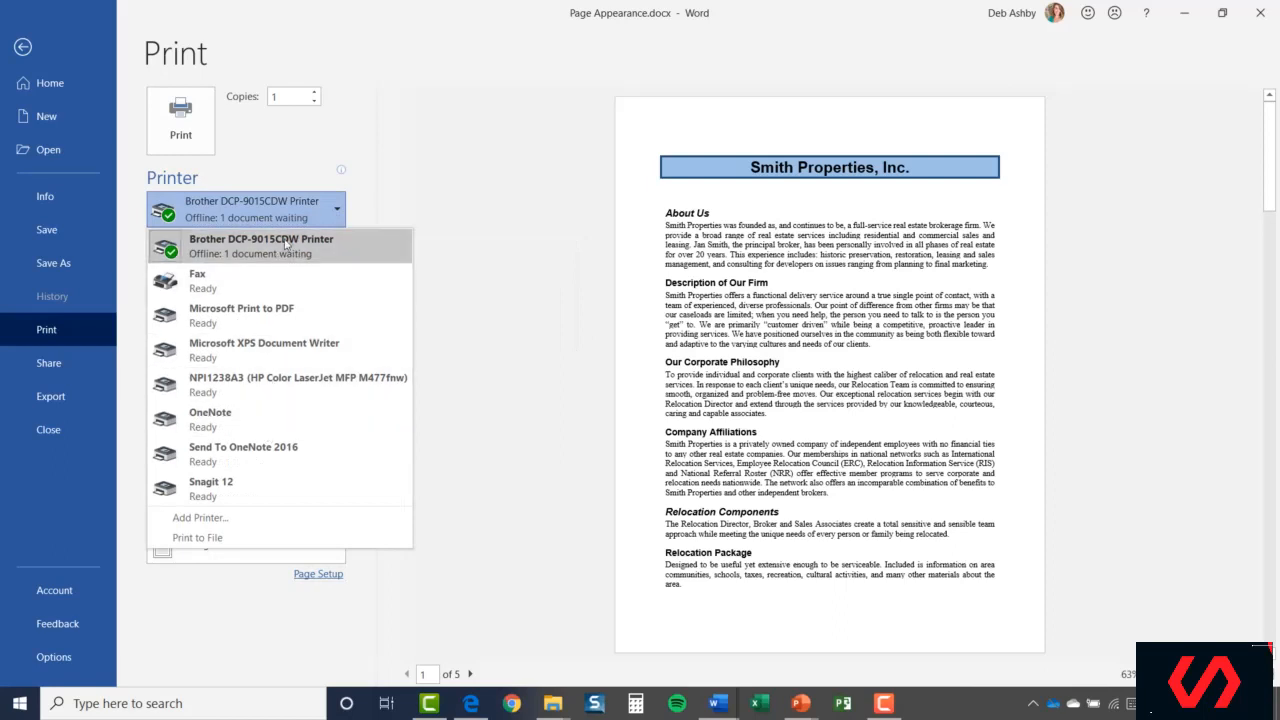
{"action": "left_click", "coordinate": [450, 192]}
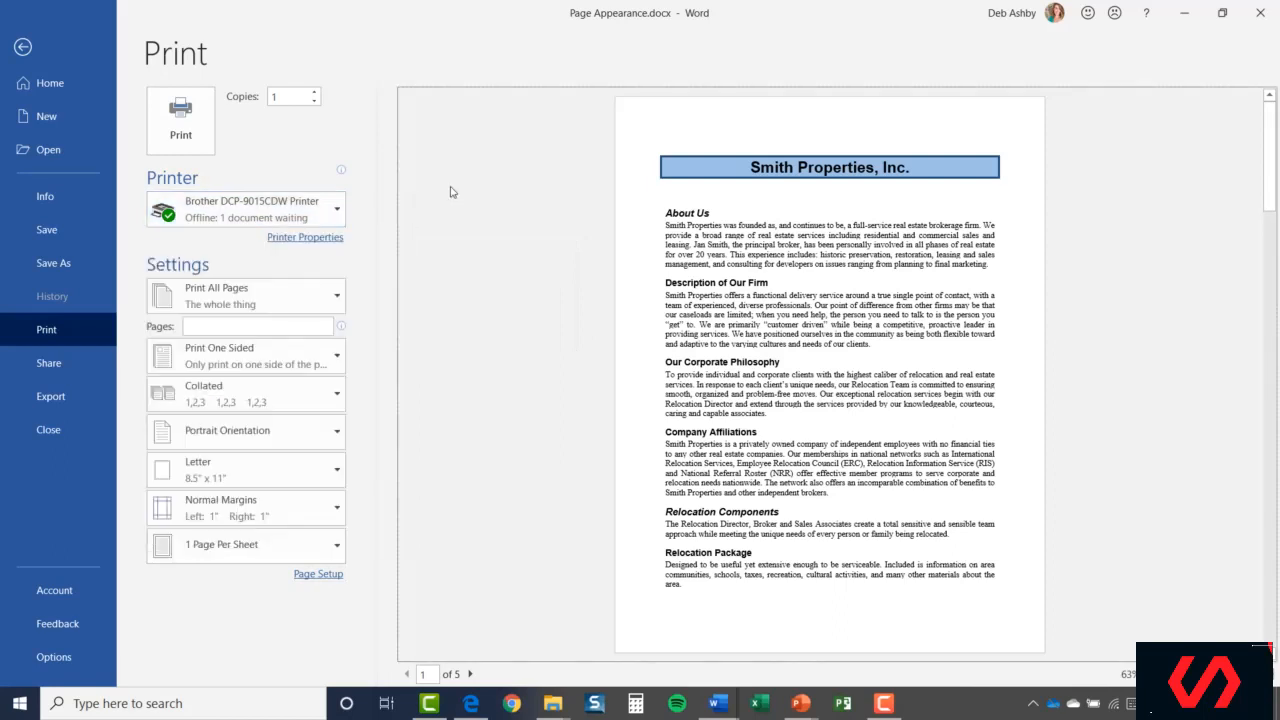
{"action": "left_click", "coordinate": [338, 210]}
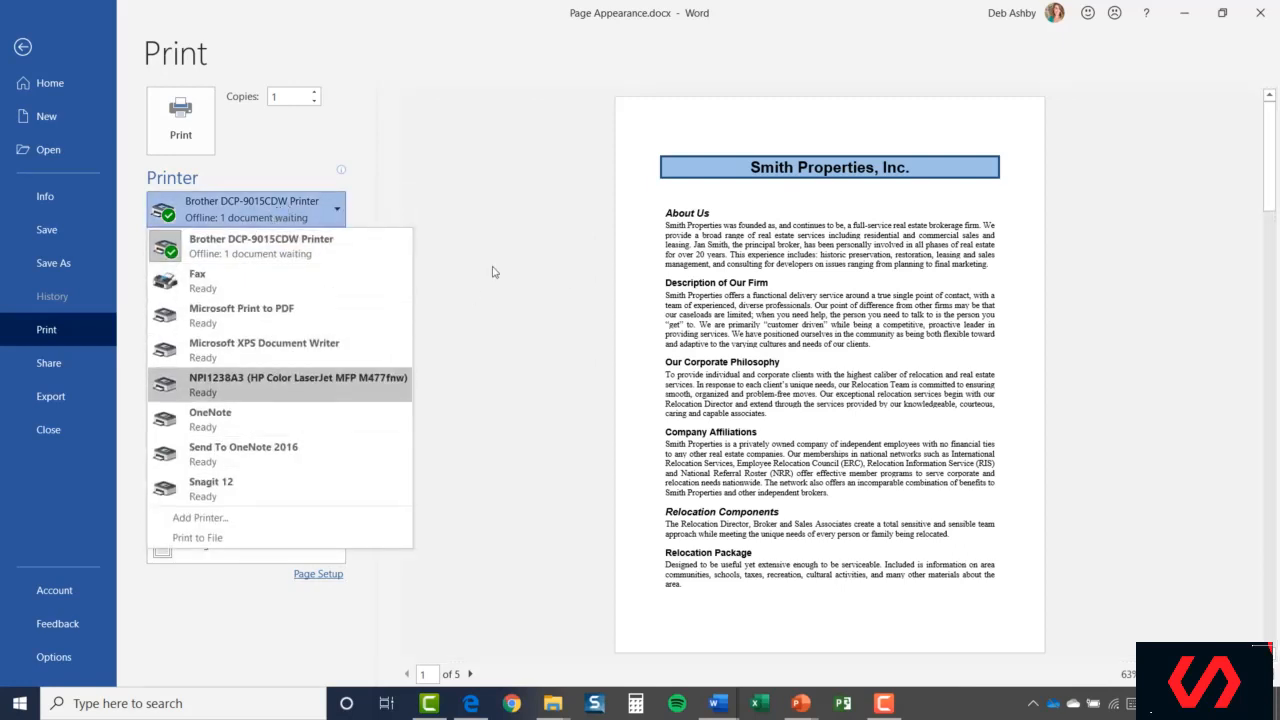
{"action": "left_click", "coordinate": [507, 210]}
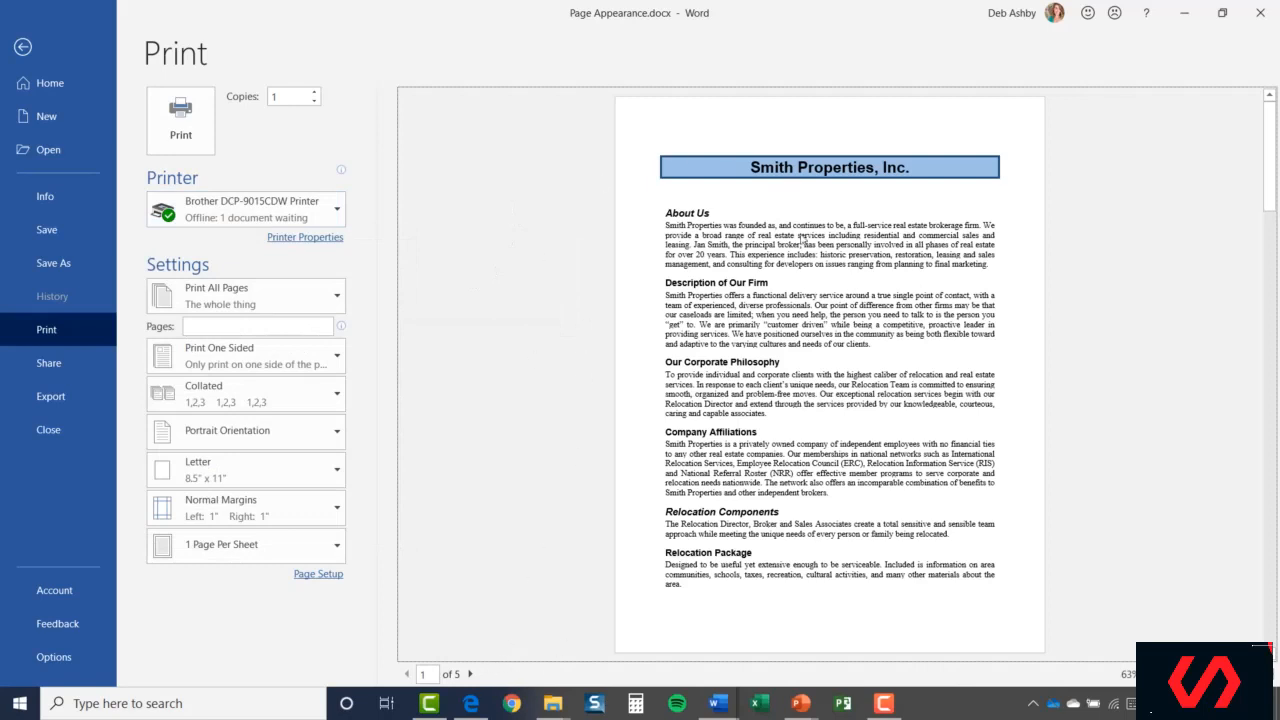
Step the preview through pages 2–5, return to page 1, and zoom in.
{"action": "left_click", "coordinate": [470, 675]}
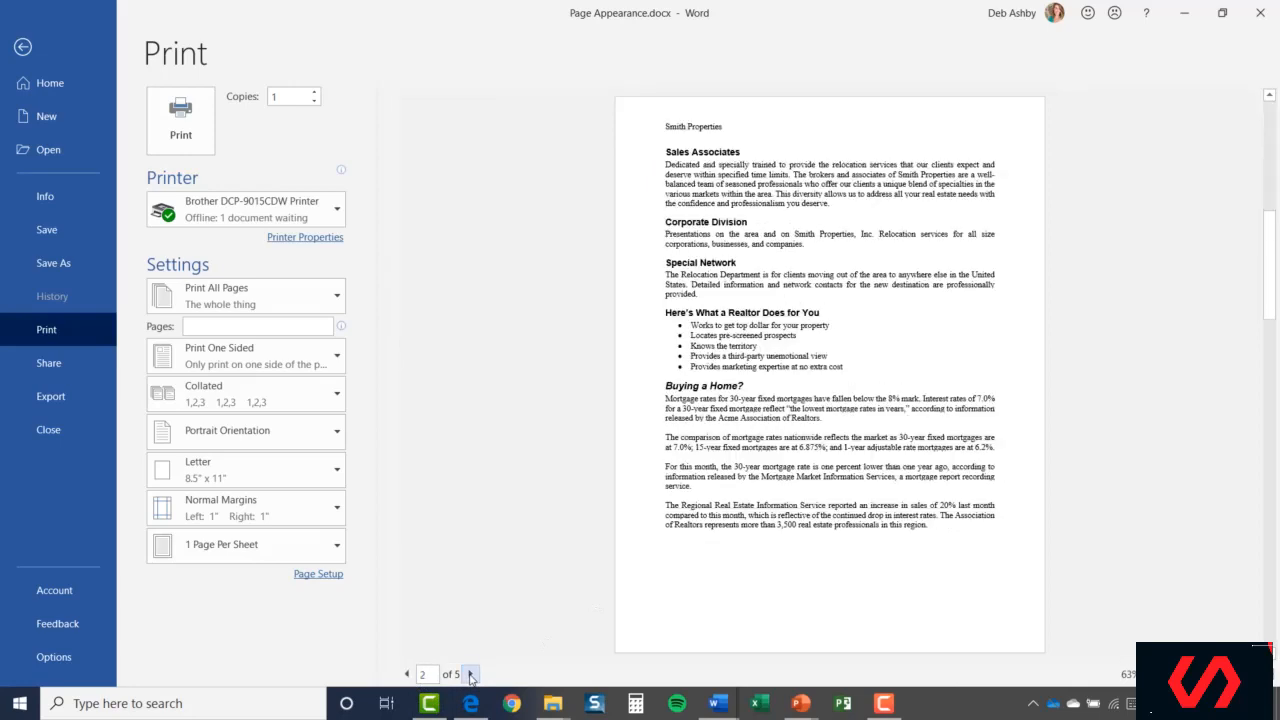
{"action": "left_click", "coordinate": [470, 675]}
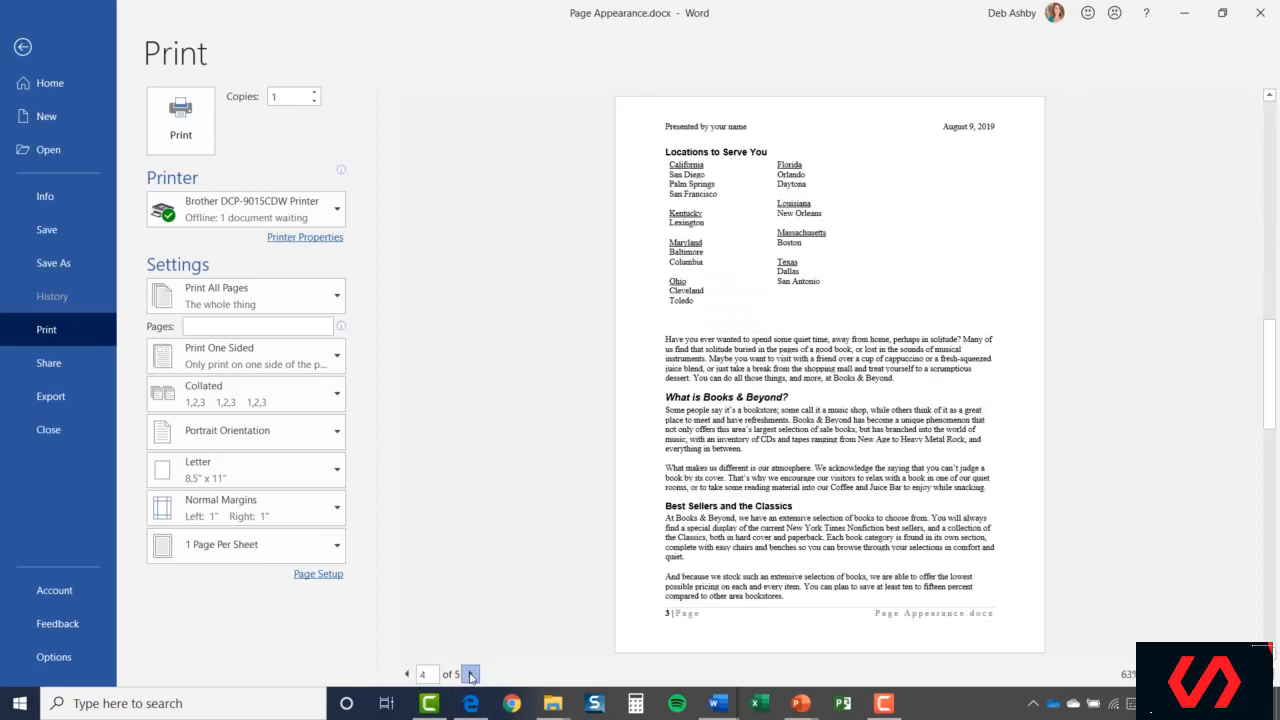
{"action": "left_click", "coordinate": [470, 675]}
{"action": "left_click", "coordinate": [470, 675]}
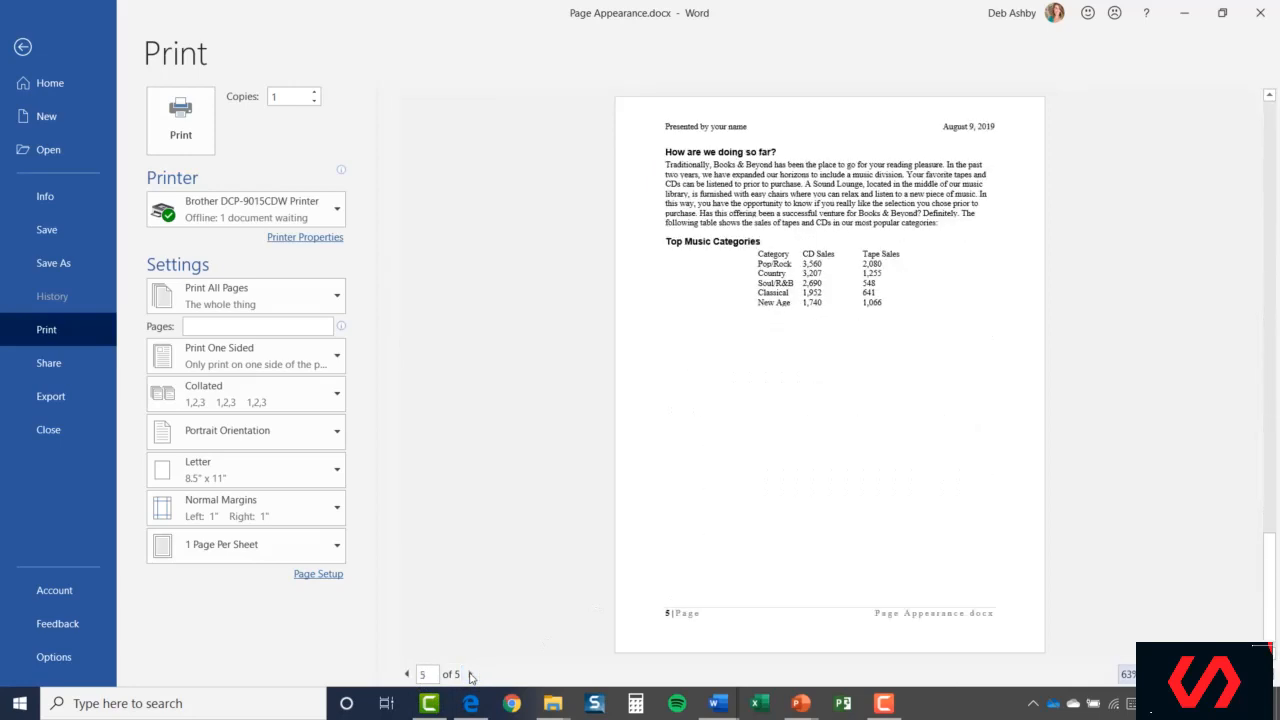
{"action": "left_click", "coordinate": [408, 679]}
{"action": "left_click", "coordinate": [408, 679]}
{"action": "left_click", "coordinate": [408, 679]}
{"action": "left_click", "coordinate": [408, 679]}
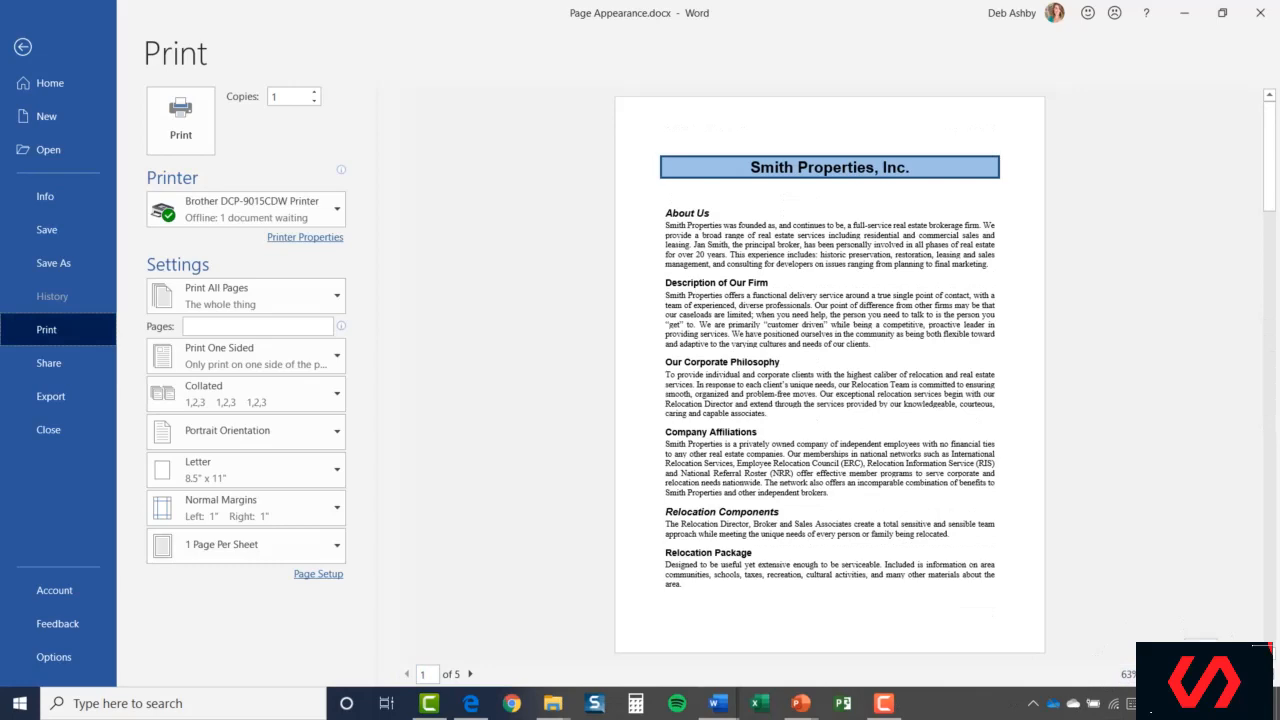
{"action": "mouse_move", "coordinate": [1184, 674]}
{"action": "left_mouse_down"}
{"action": "mouse_move", "coordinate": [1208, 674]}
{"action": "mouse_move", "coordinate": [1169, 674]}
{"action": "mouse_move", "coordinate": [1193, 674]}
{"action": "left_mouse_up"}
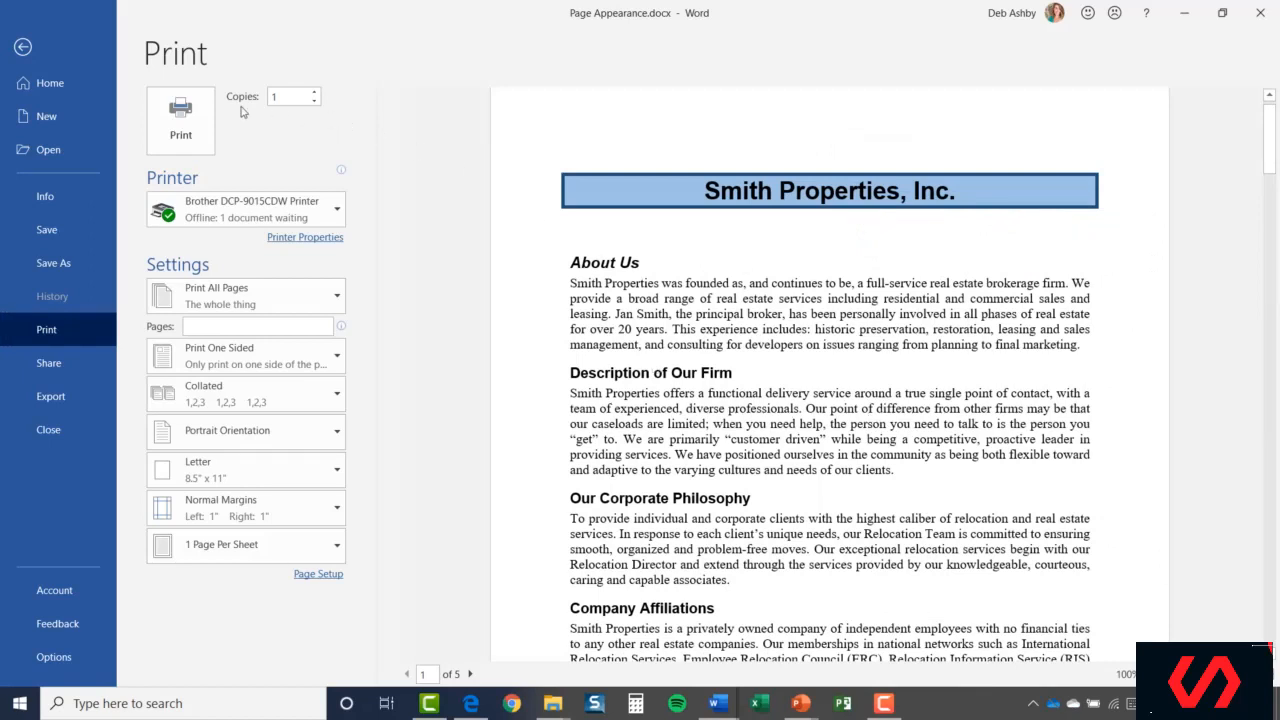
{"action": "left_click", "coordinate": [181, 128]}
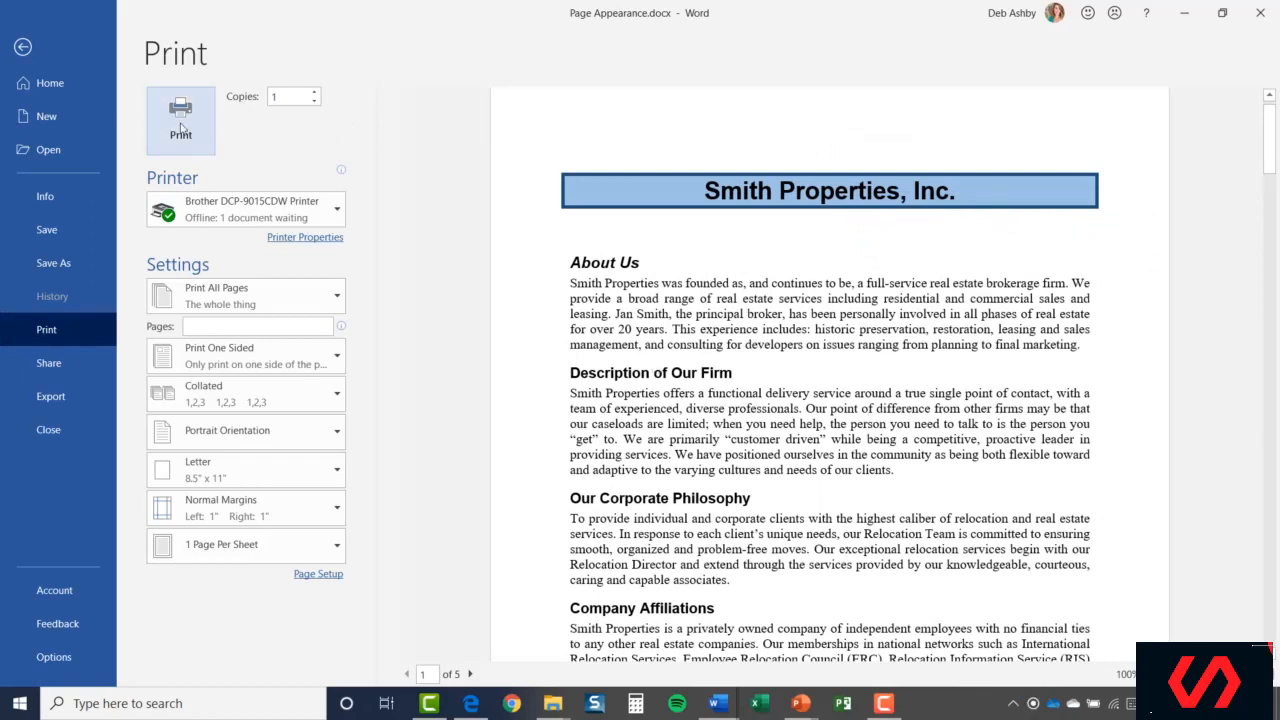
{"action": "left_click", "coordinate": [315, 93]}
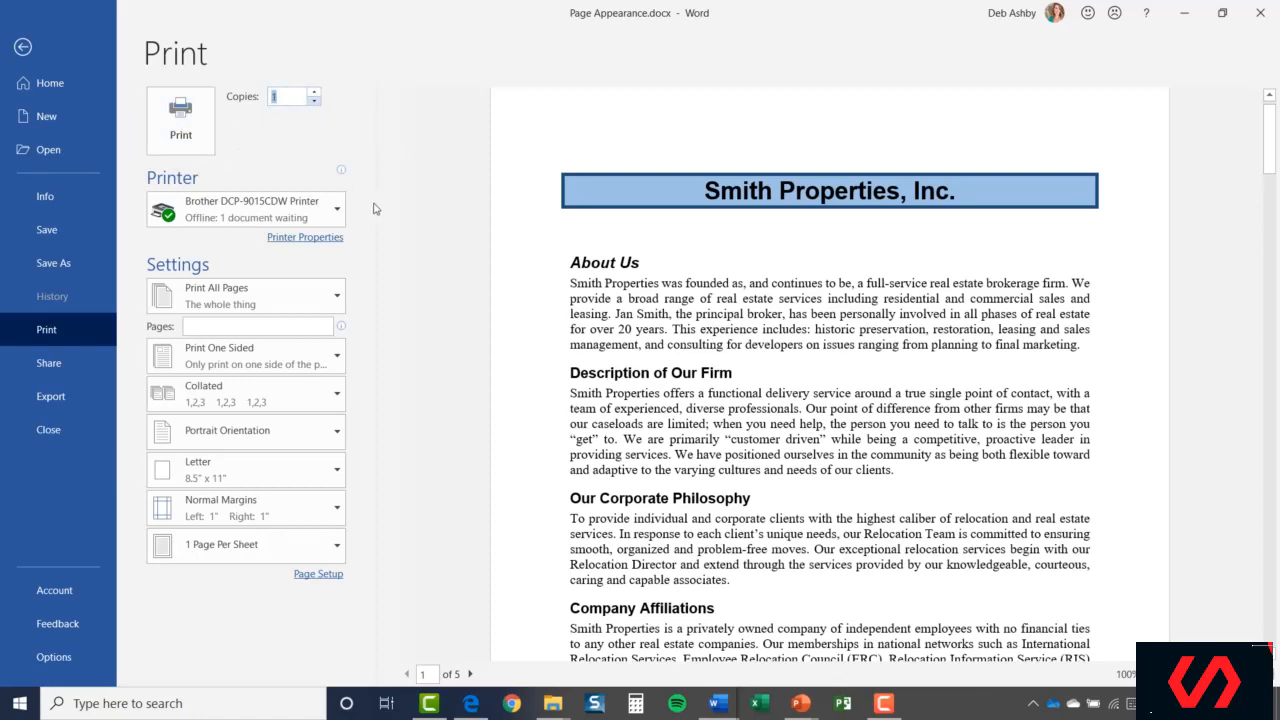
{"action": "left_click", "coordinate": [505, 257]}
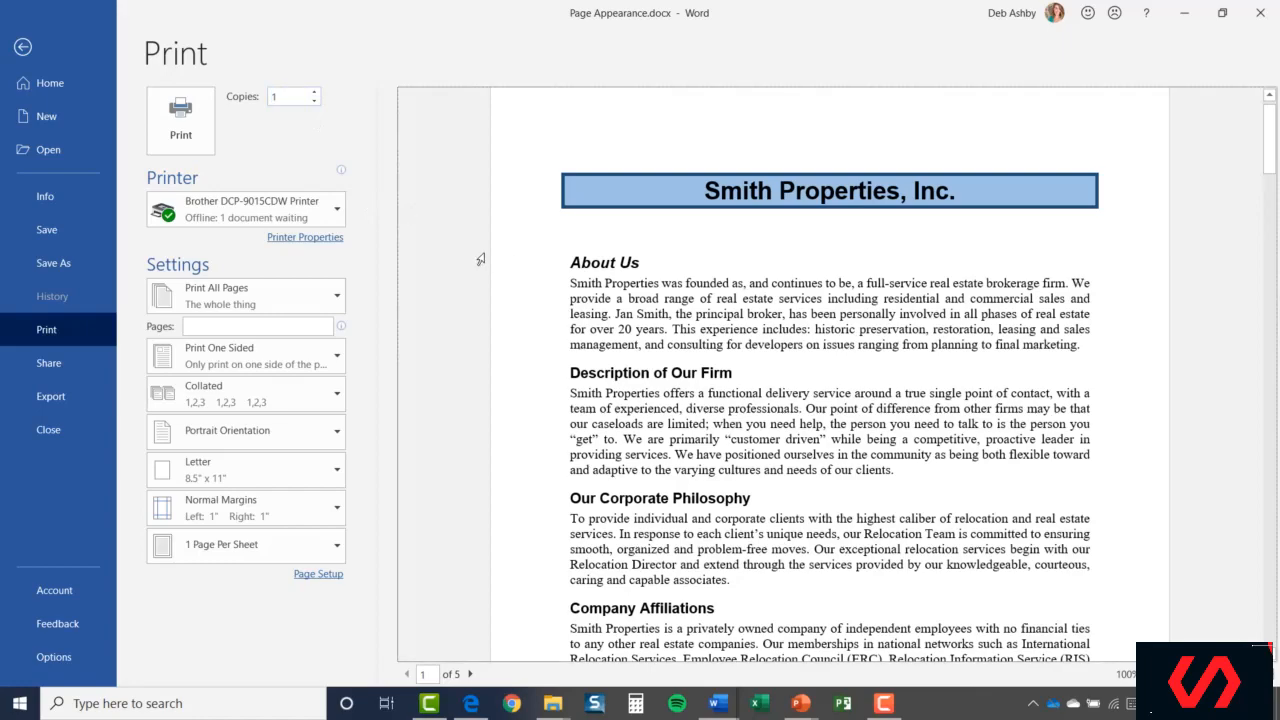